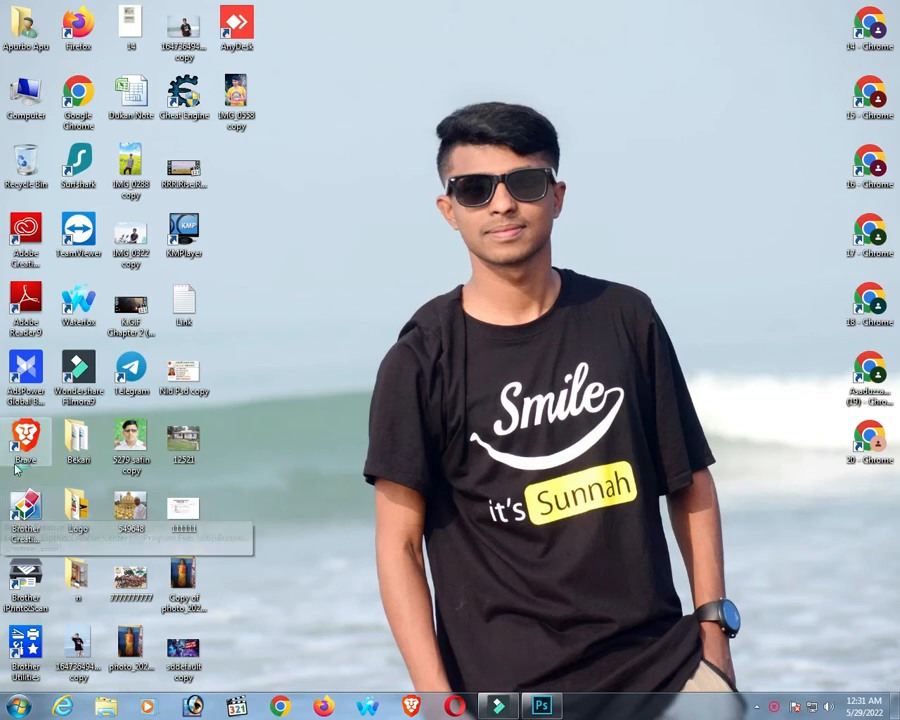
Step: Switch to Photoshop and browse for an image to open in the person-named 2022 subfolder of 2022 New Pic > Pic
click(545, 704)
click(42, 12)
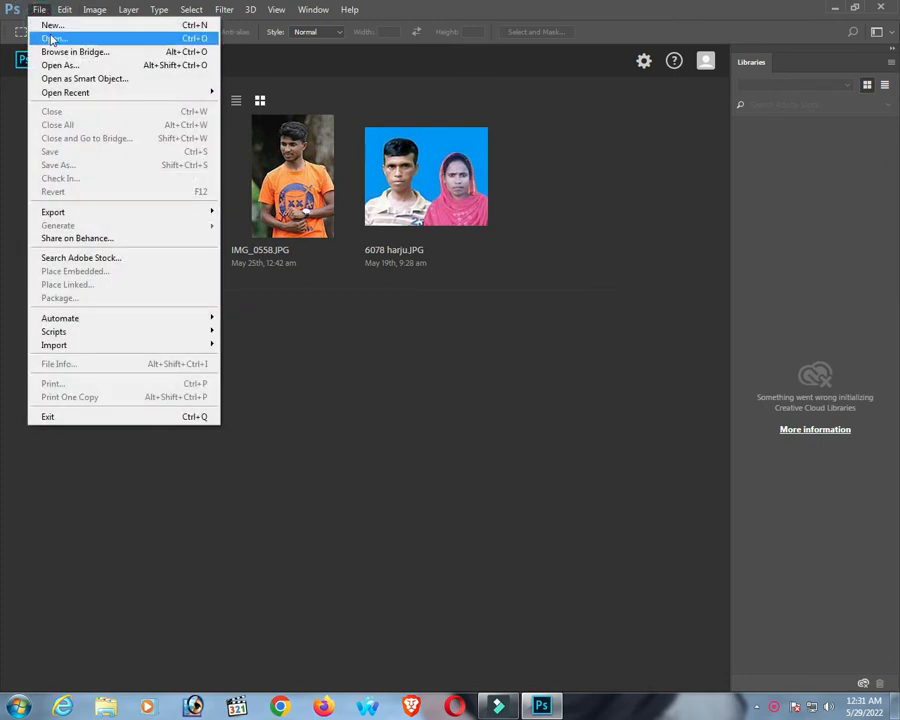
click(89, 40)
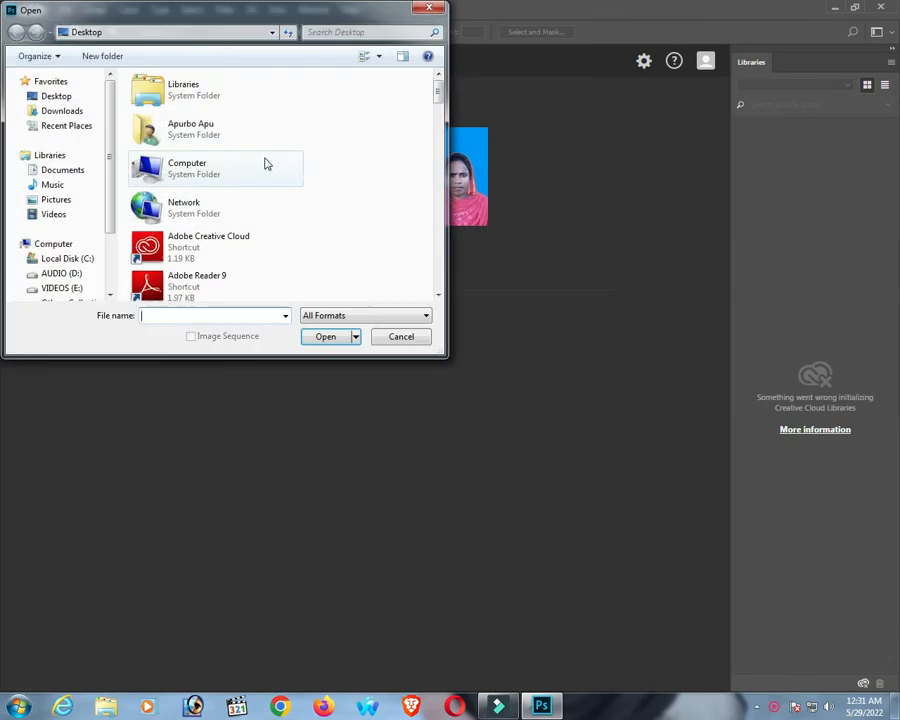
double_click(265, 163)
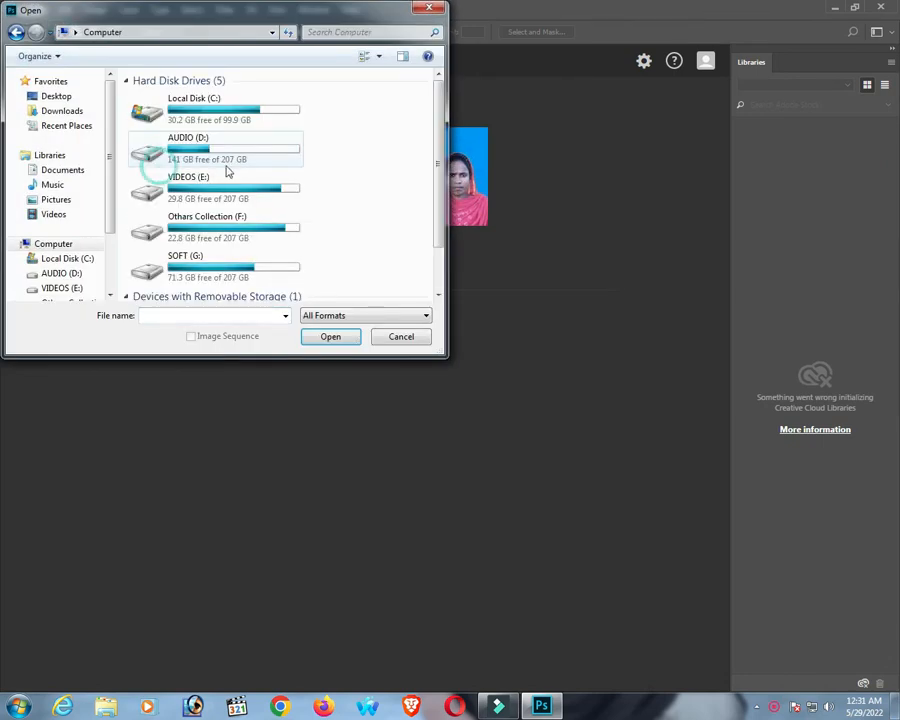
double_click(206, 234)
double_click(204, 112)
double_click(175, 112)
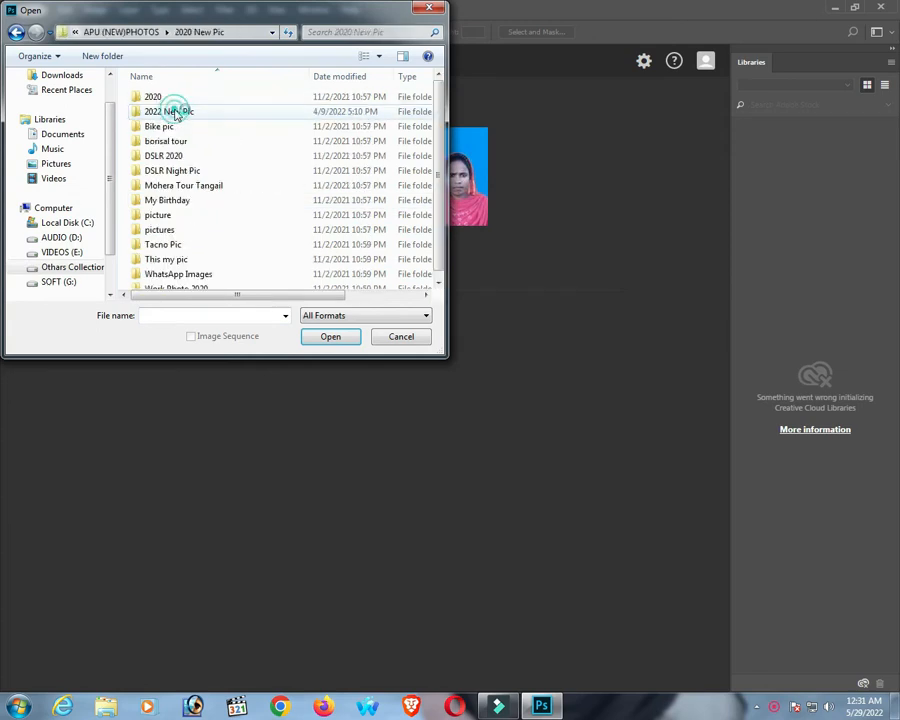
double_click(188, 111)
double_click(179, 101)
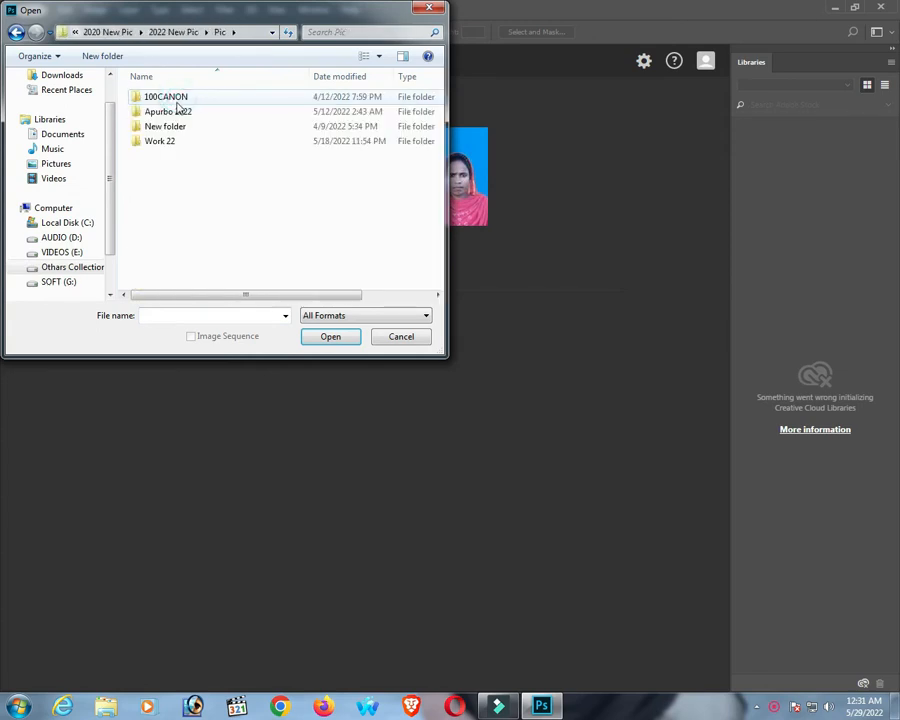
double_click(180, 112)
Step: Preview IMG_0595 and its neighbouring photo in the image viewer, and open IMG_0596 for editing
scroll(251, 247, down, 1)
scroll(251, 247, down, 10)
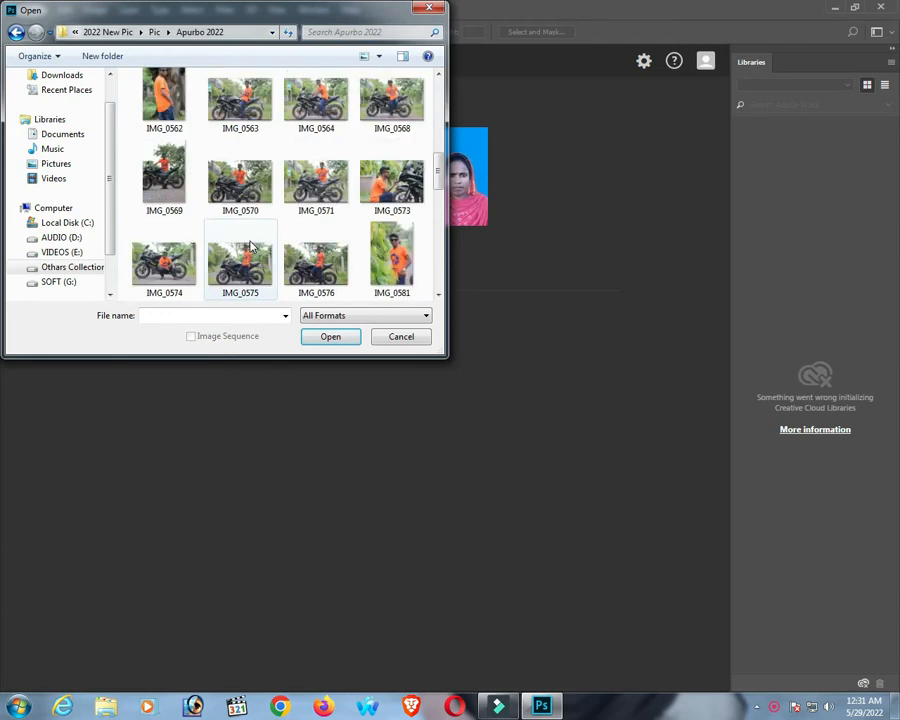
scroll(338, 250, up, 4)
scroll(337, 251, up, 1)
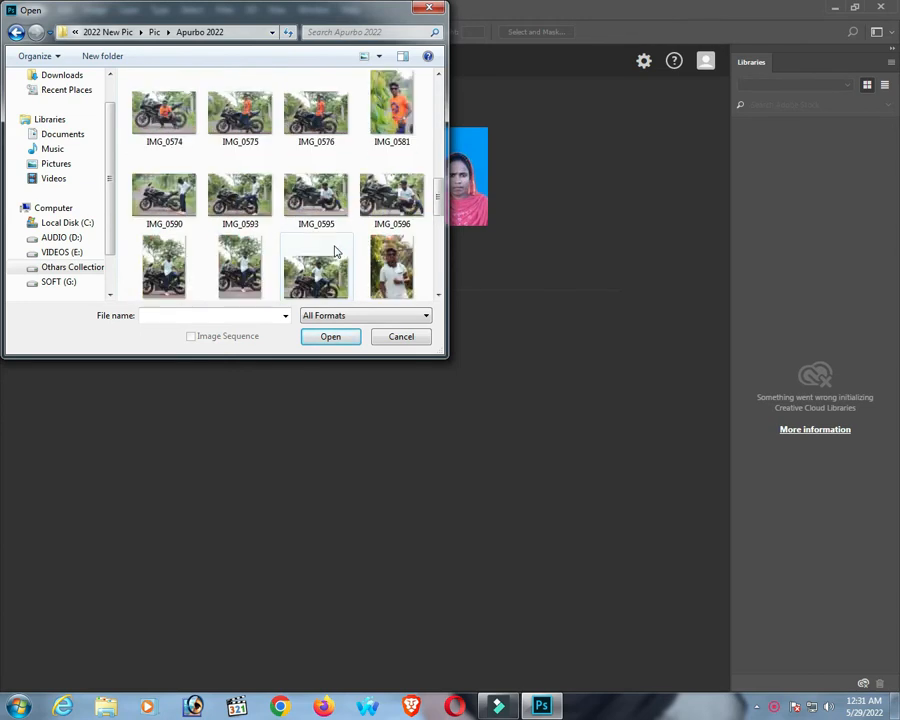
click(320, 192)
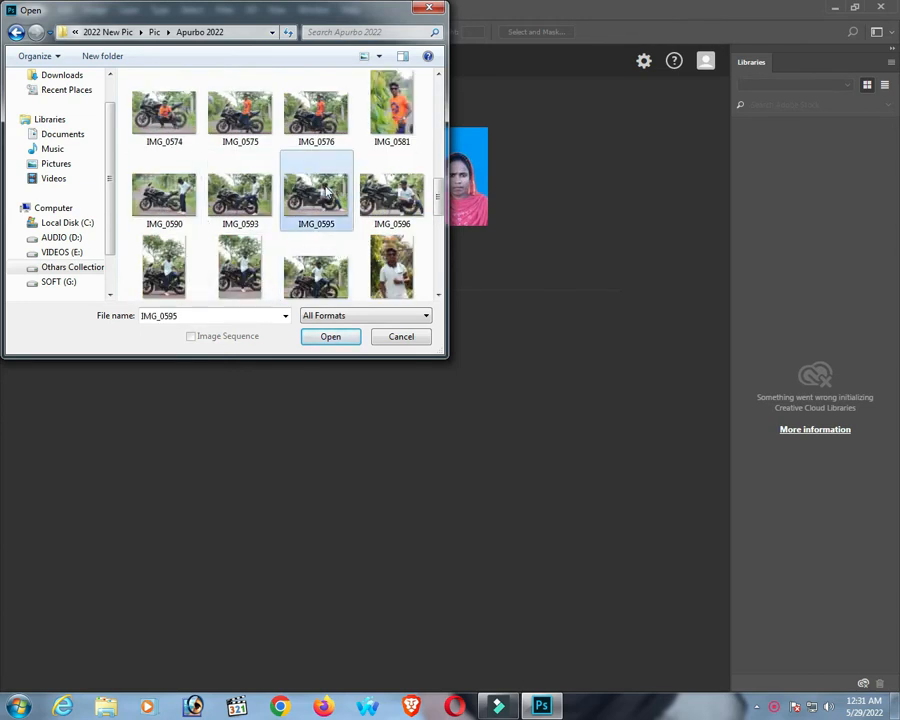
right_click(326, 186)
click(364, 217)
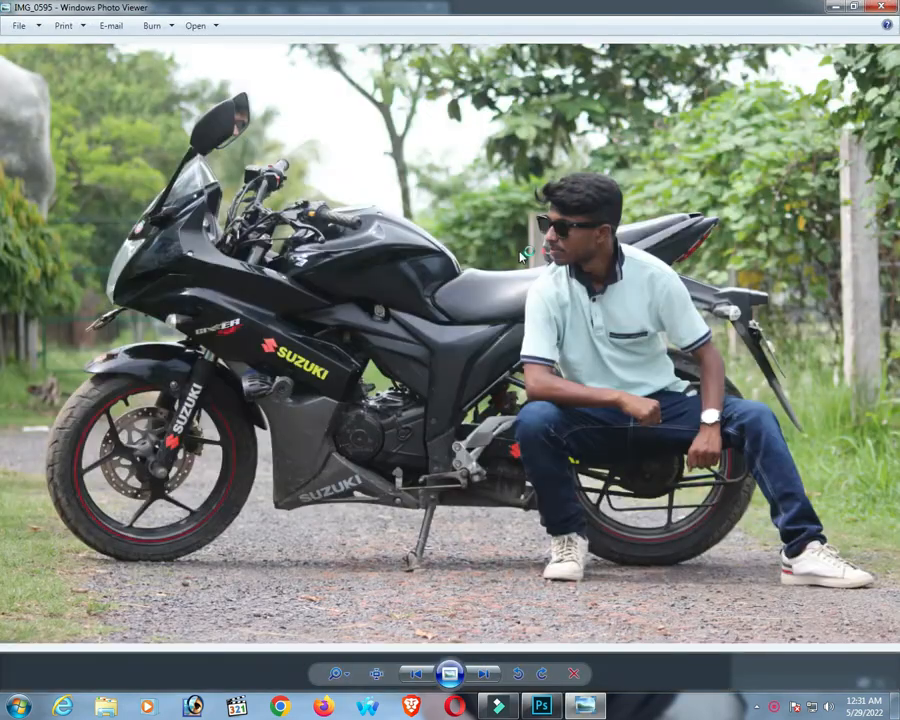
key(Right)
click(881, 6)
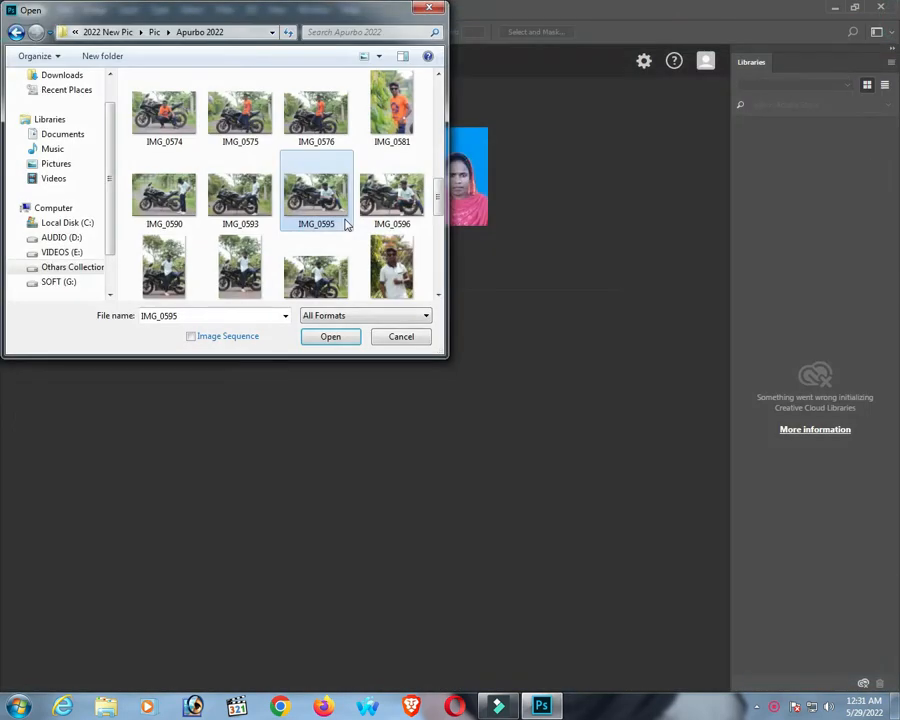
double_click(385, 209)
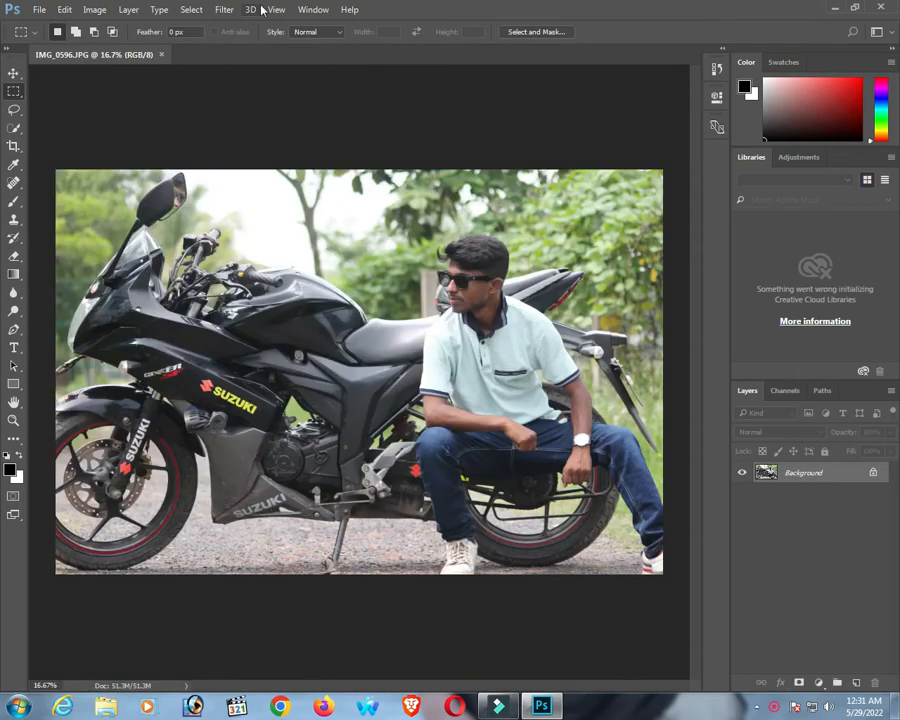
Step: Launch the Color Efex Pro 4 filter on the photo and set the Contrast Color Range color to 77°
click(226, 10)
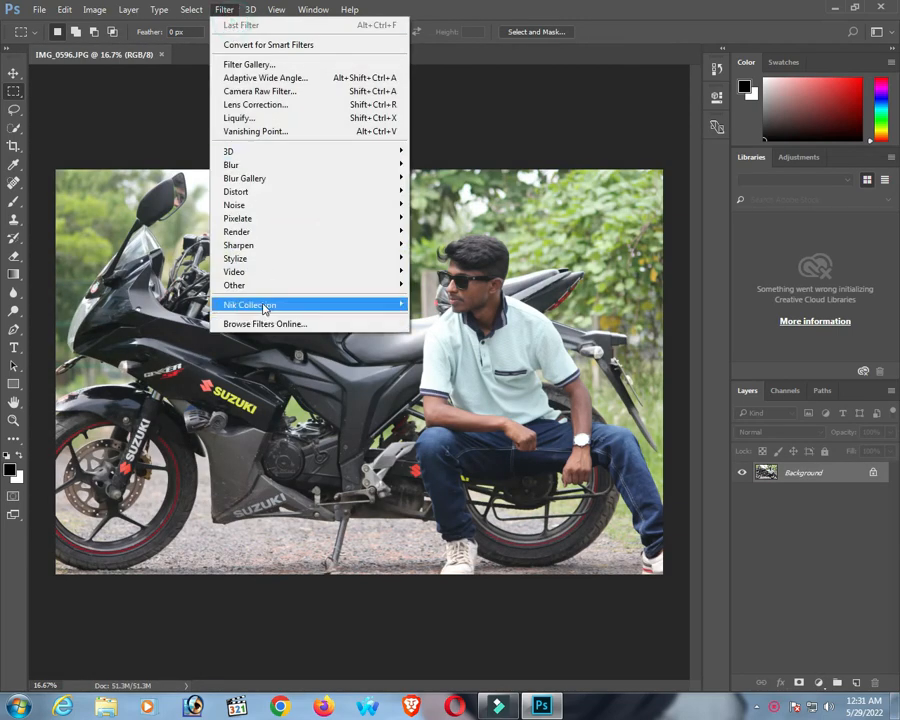
mouse_move(263, 305)
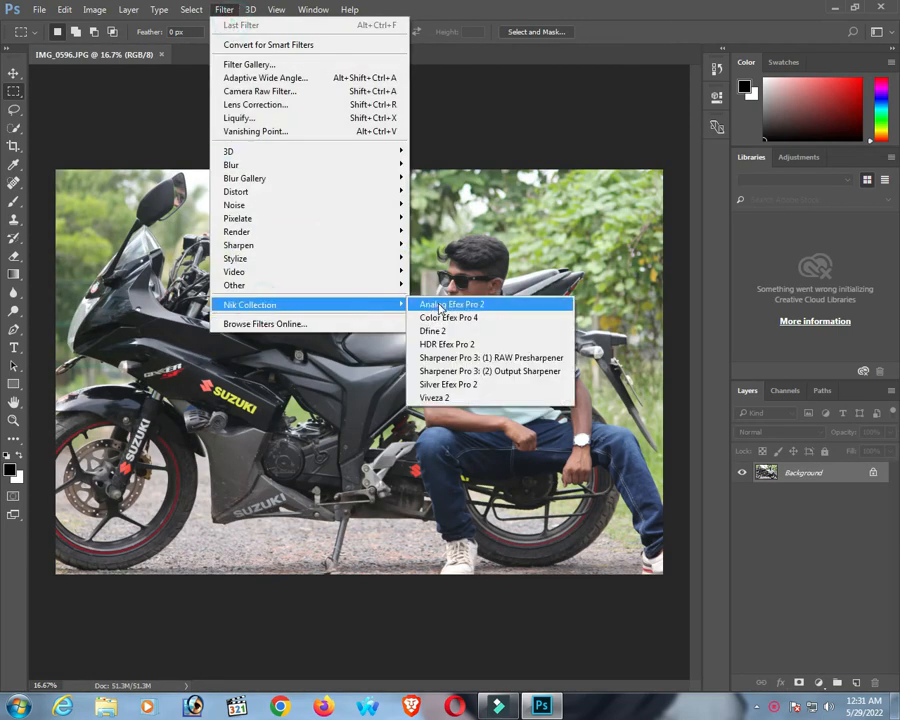
click(492, 319)
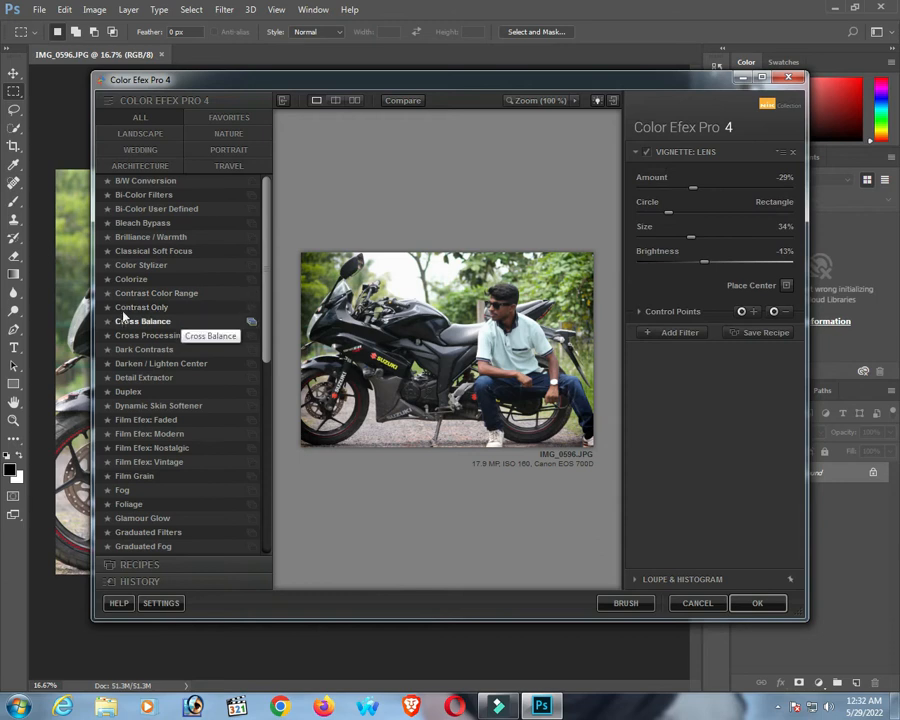
click(152, 294)
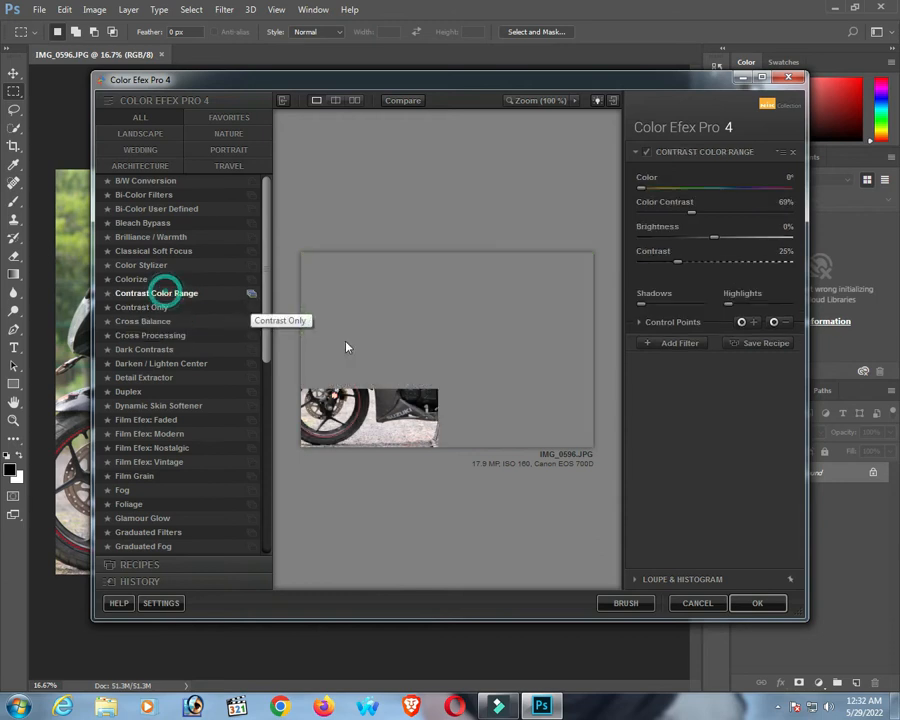
drag(641, 188, 675, 190)
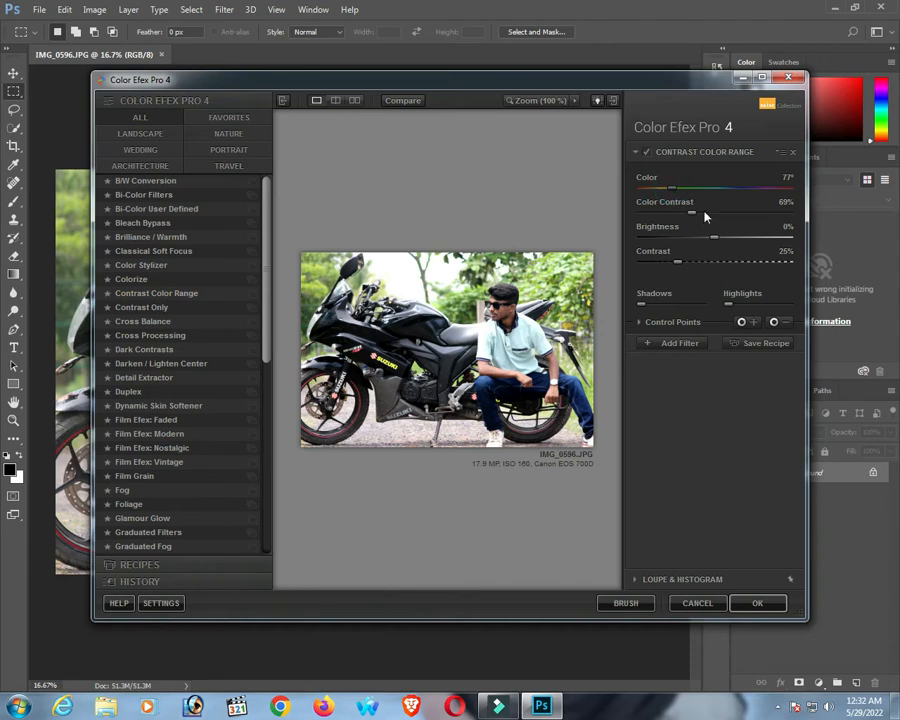
Step: Set Color Contrast to 69% and Contrast to 22% in Contrast Color Range, and apply the filter
click(704, 218)
click(703, 212)
click(698, 216)
click(691, 213)
click(700, 261)
click(684, 261)
click(671, 264)
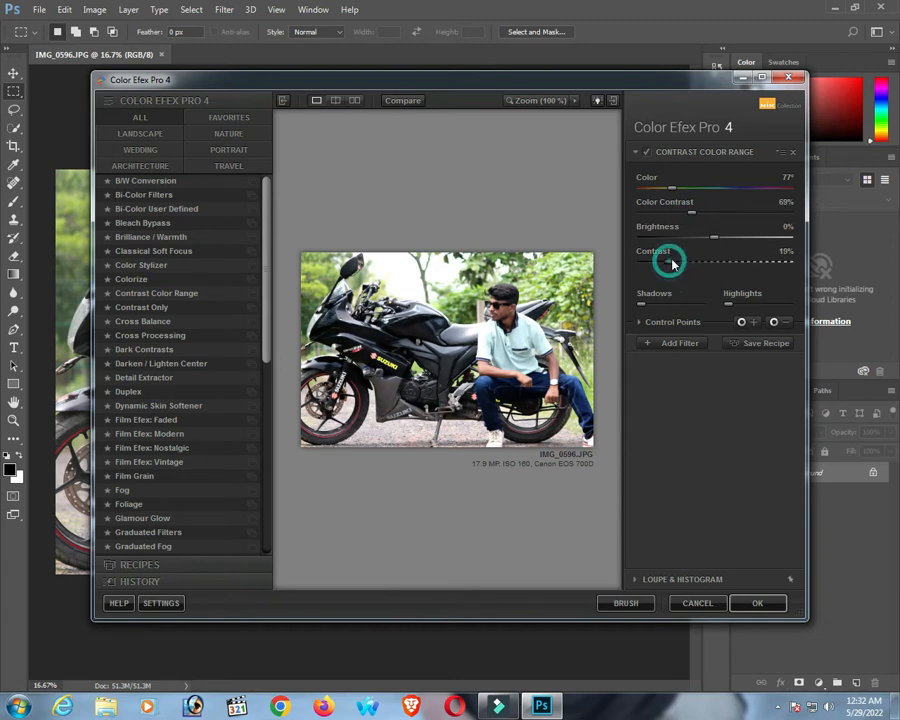
click(676, 264)
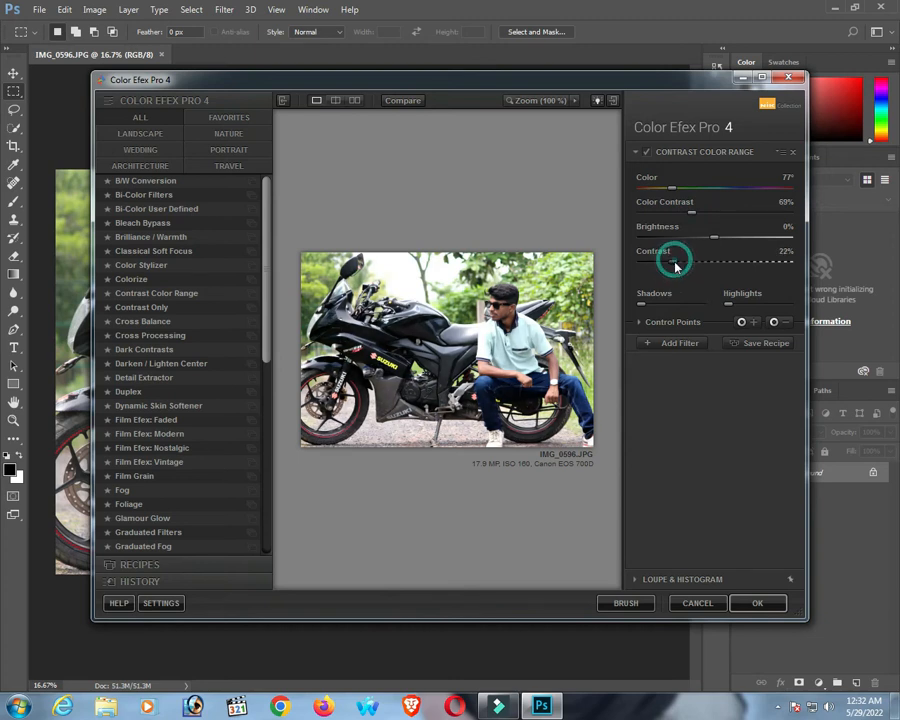
click(777, 606)
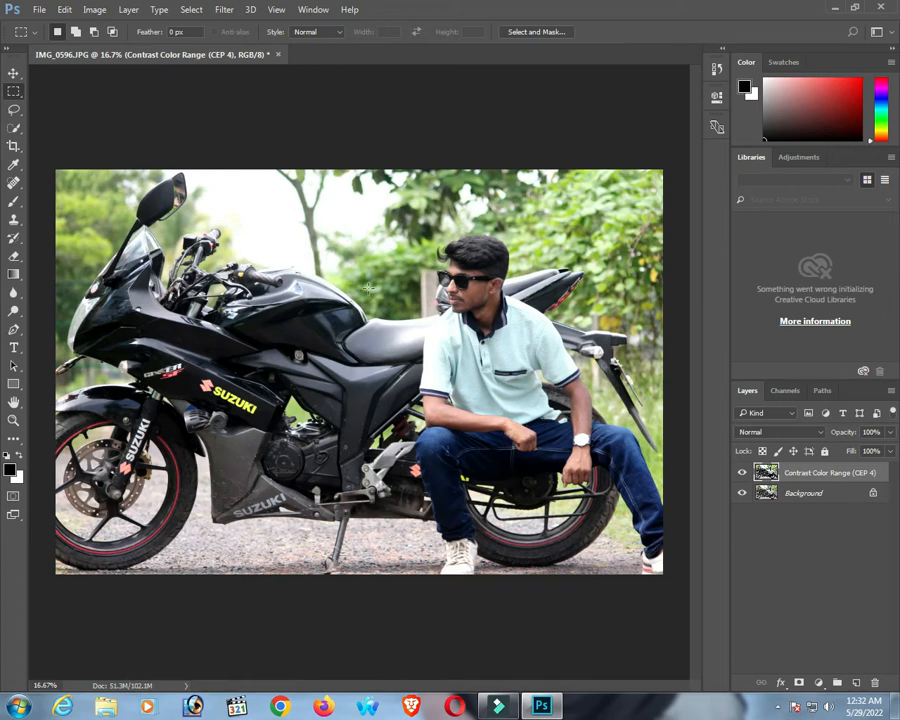
Step: Launch Color Efex Pro 4 again on the Contrast Color Range layer
click(224, 10)
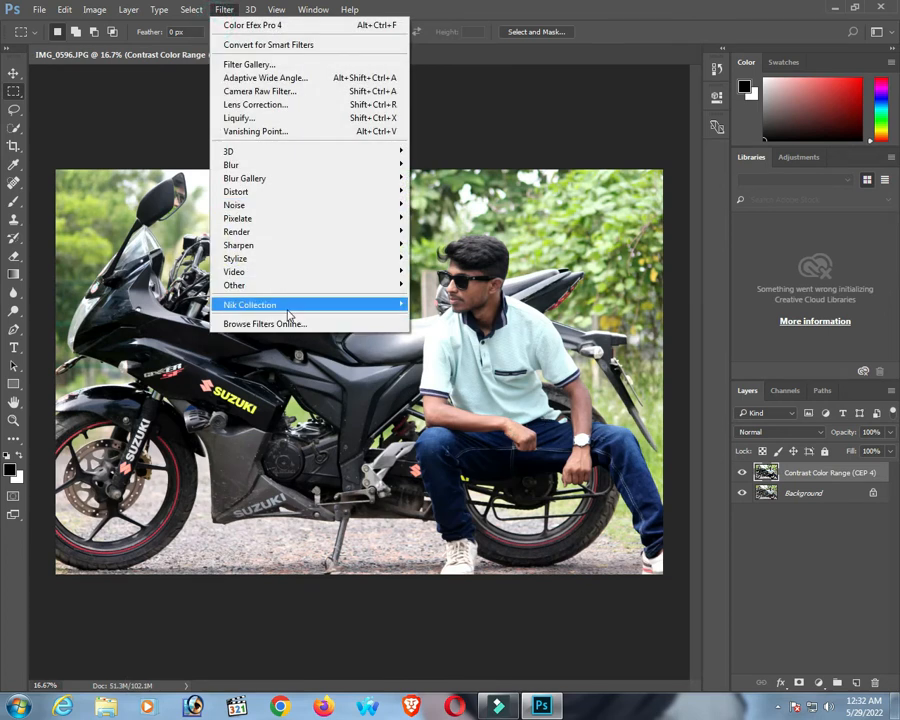
mouse_move(289, 316)
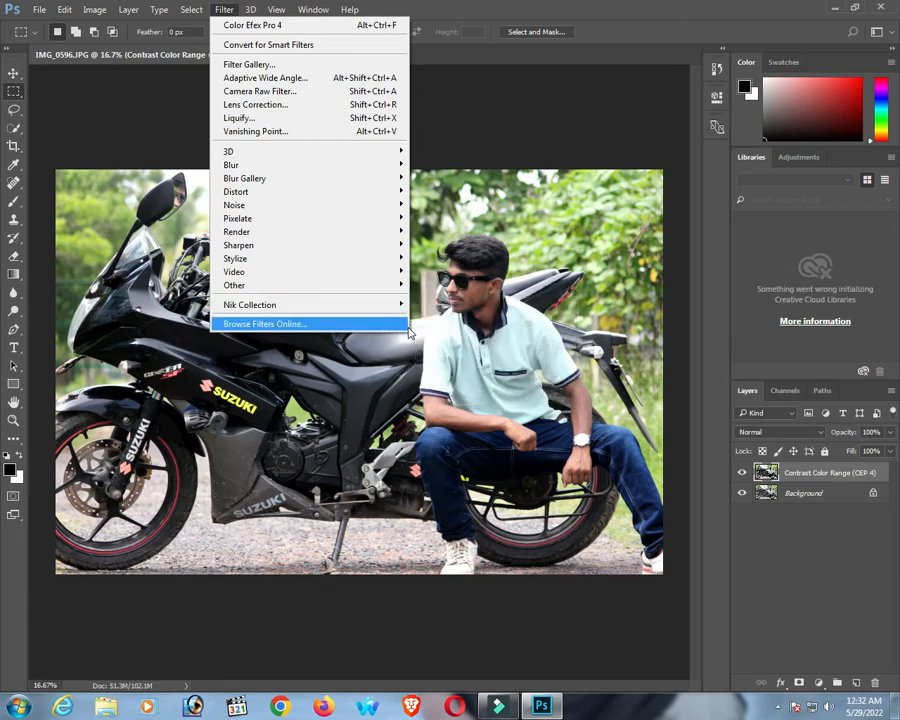
click(286, 304)
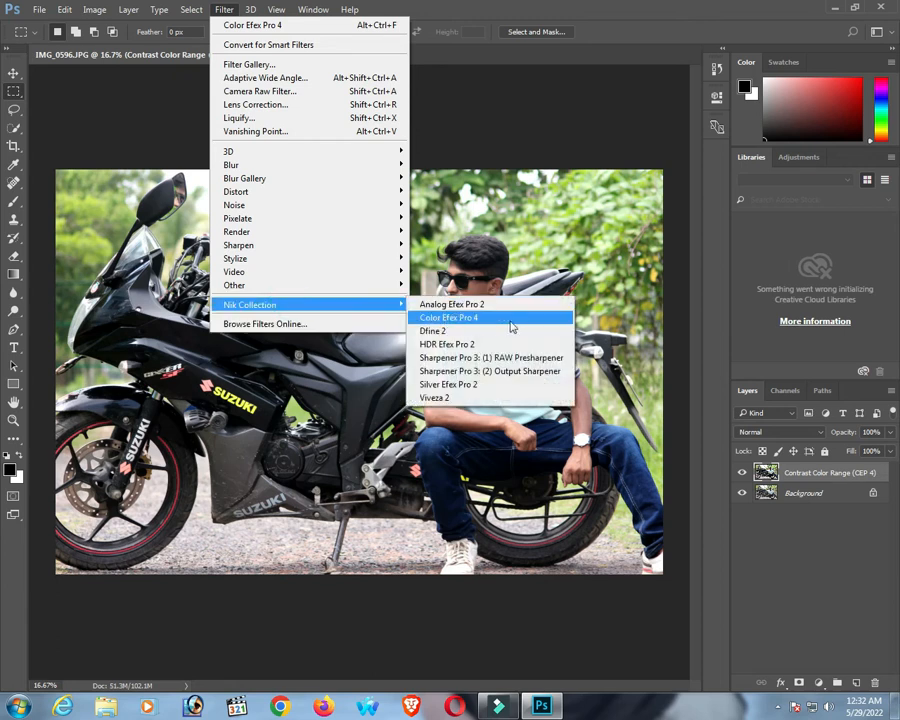
click(511, 327)
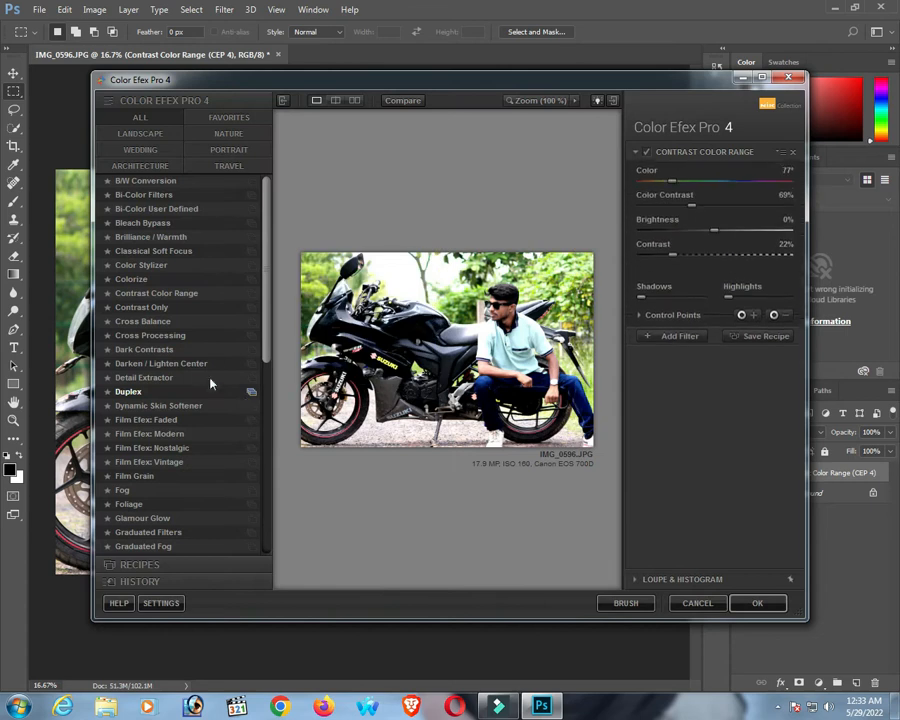
Step: Try the Contrast Only filter with 4% brightness and the Cross Balance filter with 18% strength
click(155, 307)
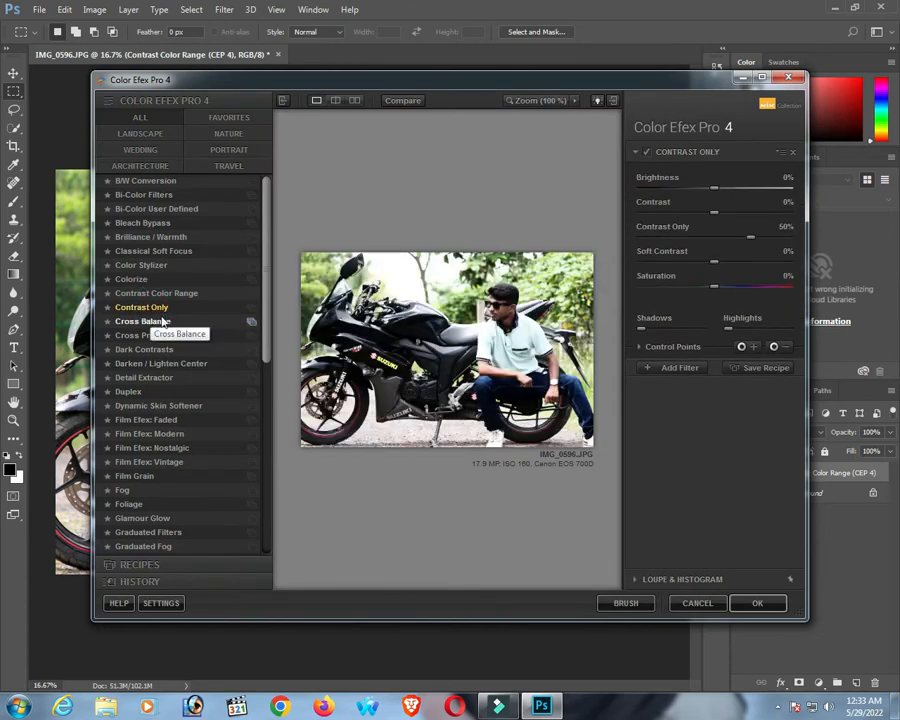
click(725, 189)
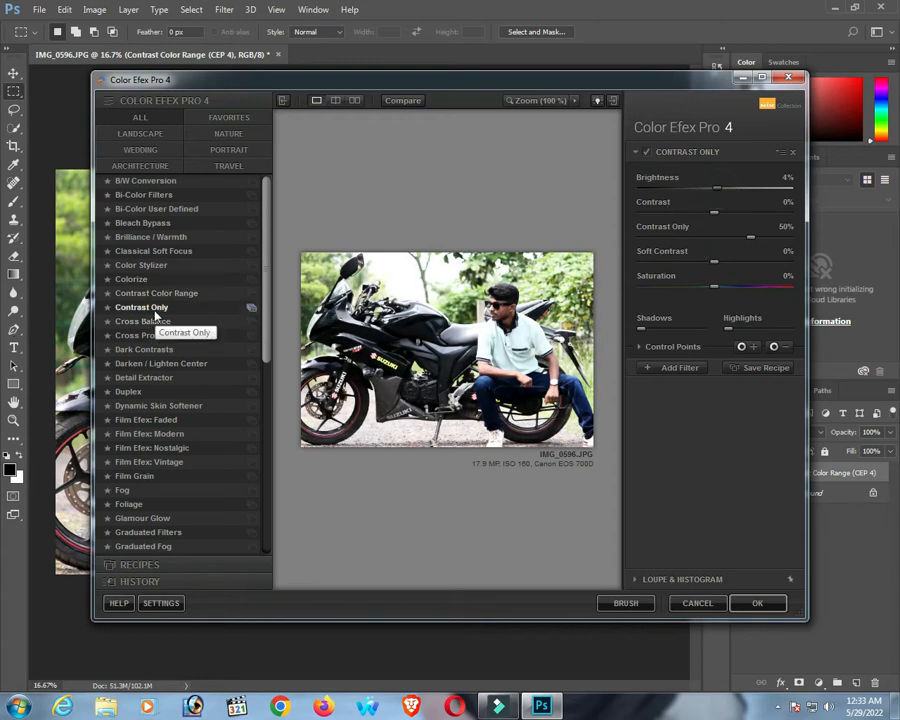
click(155, 321)
click(160, 335)
click(155, 321)
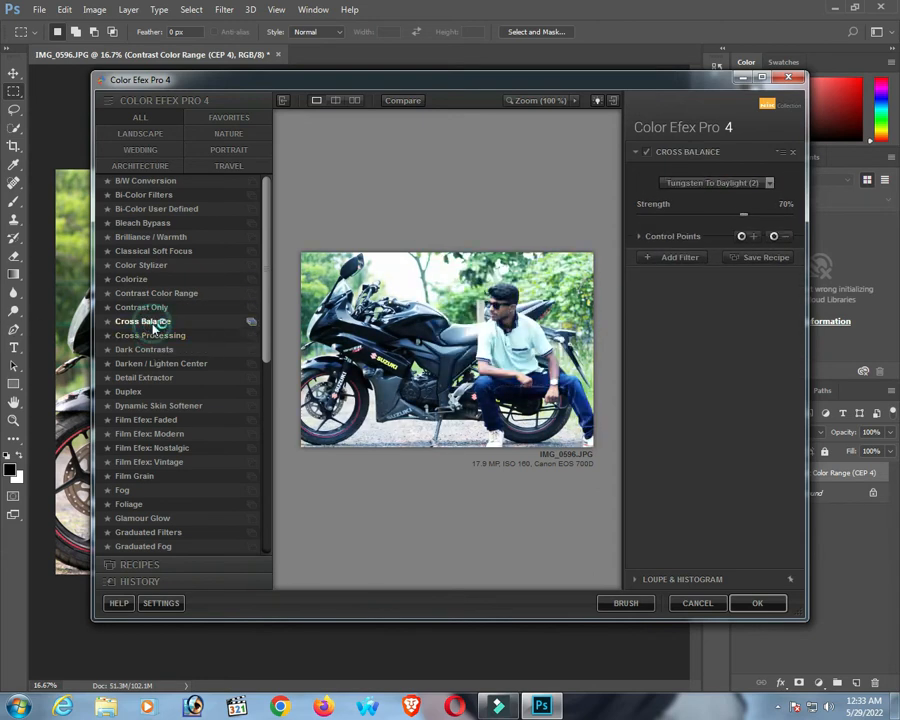
mouse_move(742, 215)
mouse_down()
mouse_move(718, 215)
mouse_move(767, 214)
mouse_move(728, 218)
mouse_up()
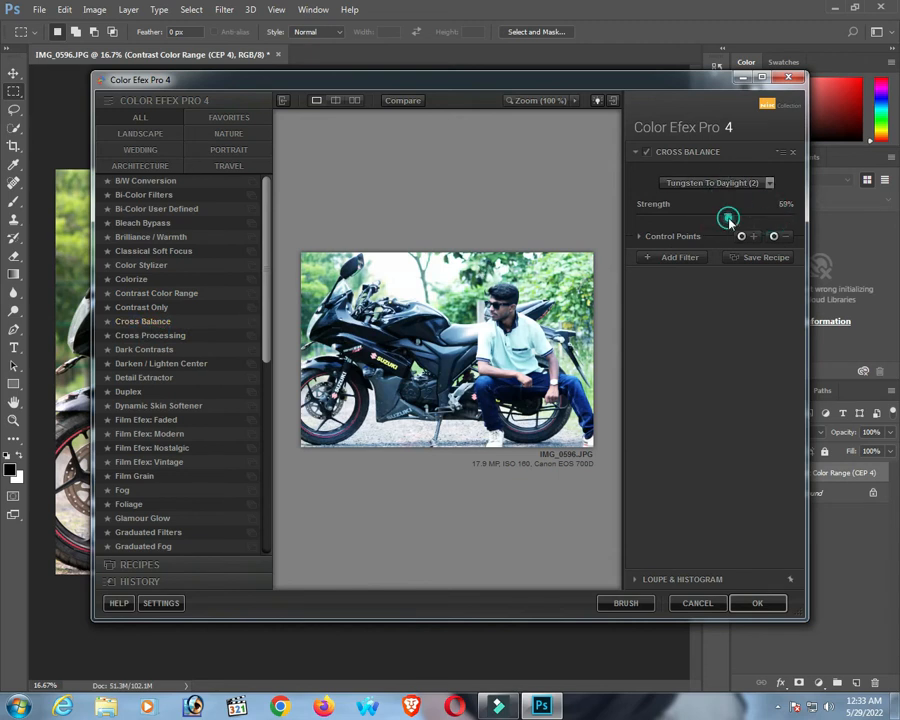
click(660, 216)
drag(697, 216, 665, 217)
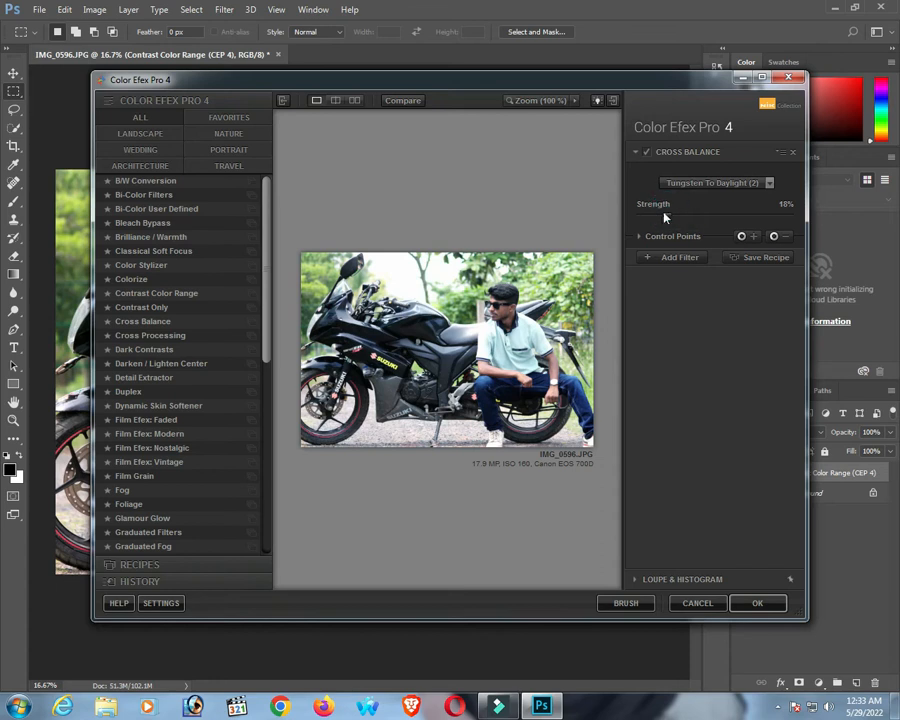
Step: Apply the Darken / Lighten Center filter with center luminosity 27%, border luminosity -40% and center size 36%
click(145, 348)
click(157, 364)
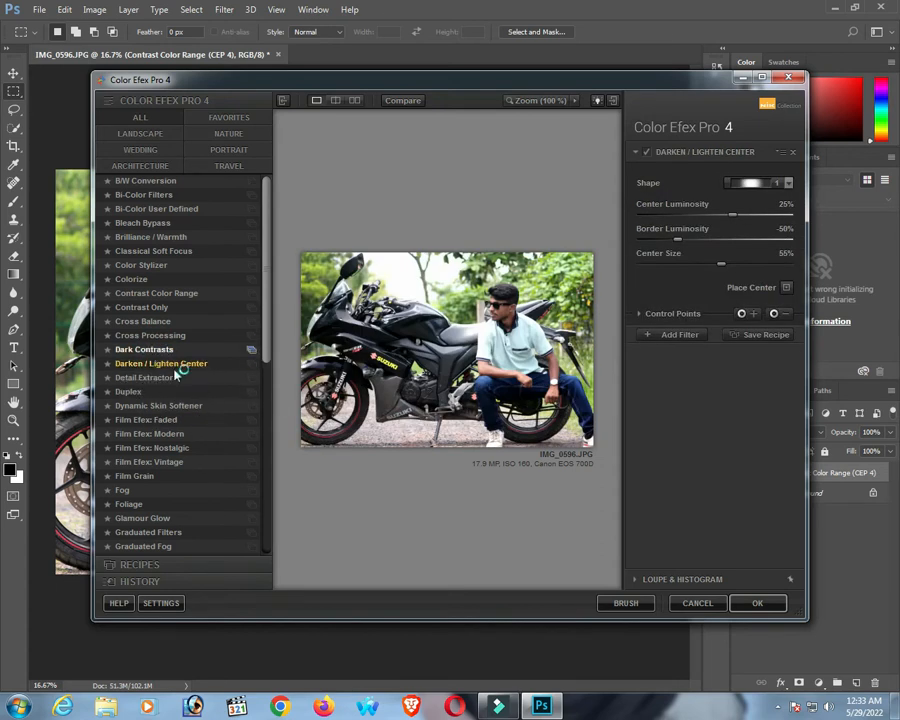
click(745, 217)
click(688, 240)
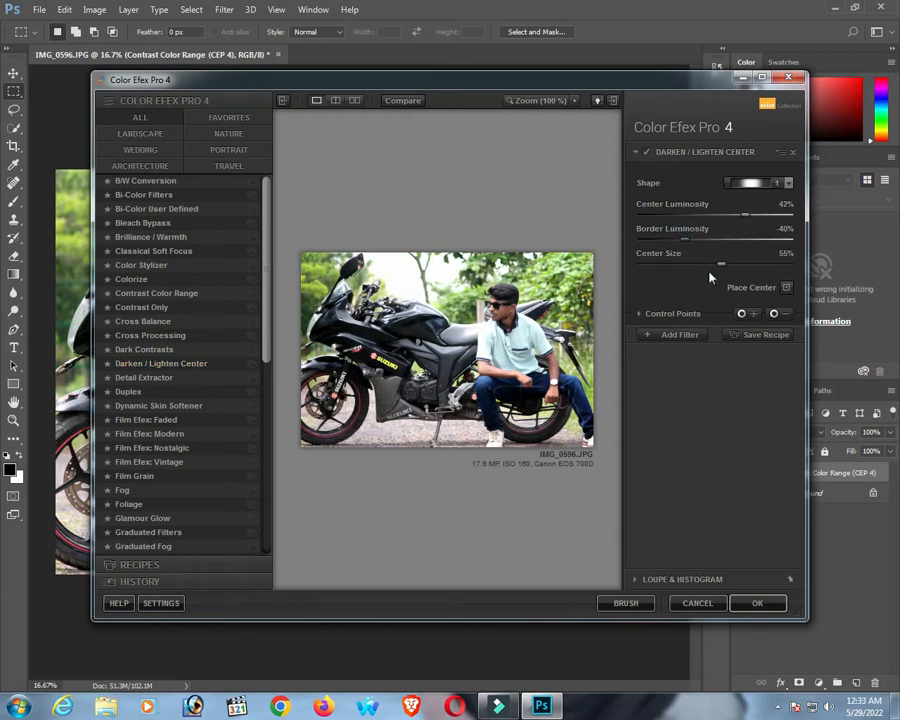
drag(718, 265, 691, 266)
click(694, 263)
click(726, 216)
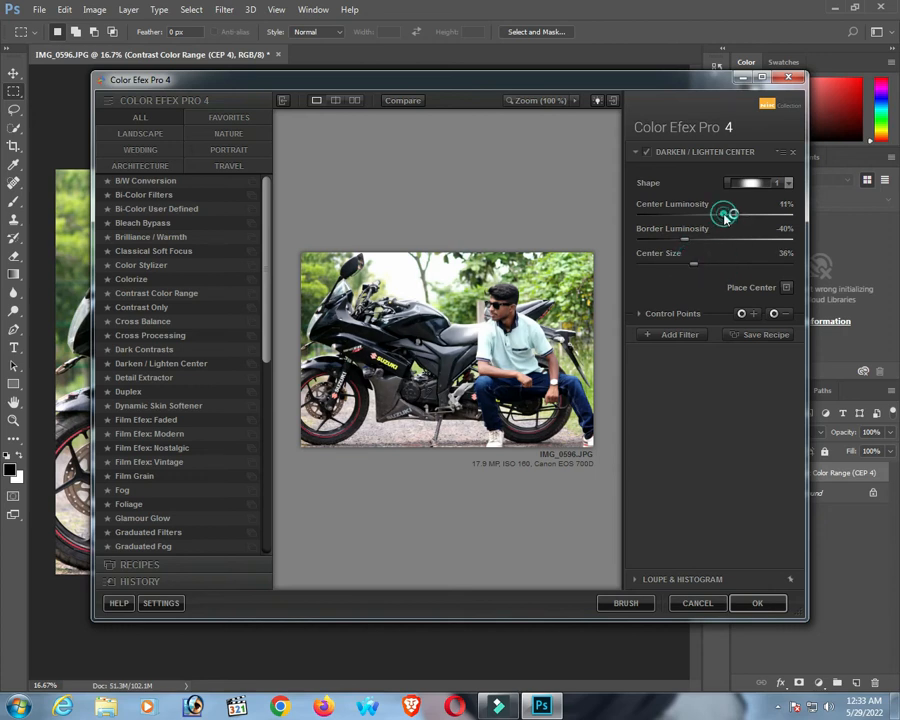
drag(726, 218, 736, 214)
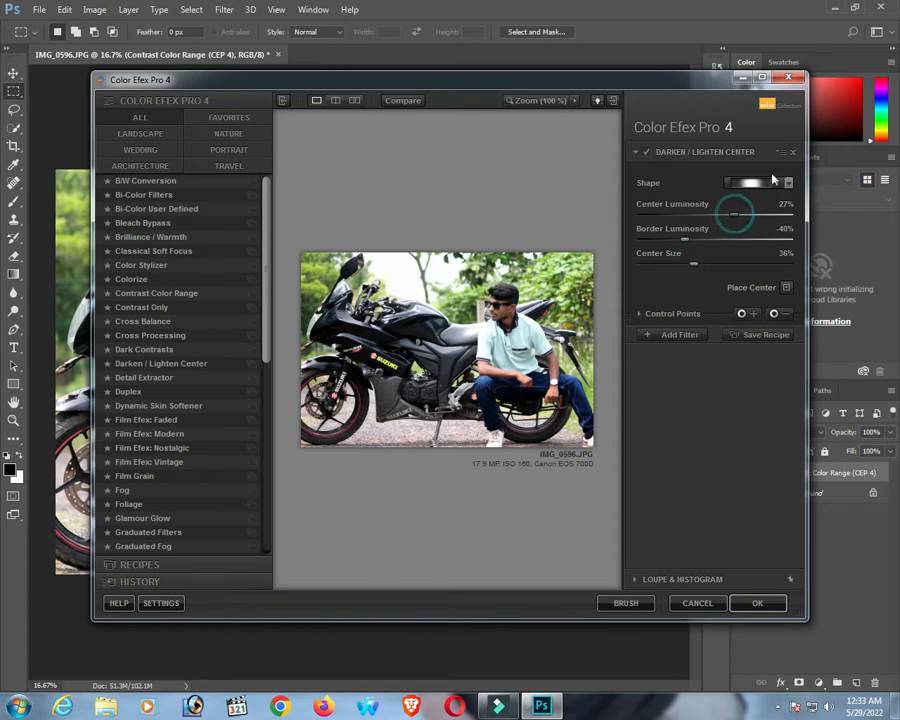
click(773, 180)
click(775, 184)
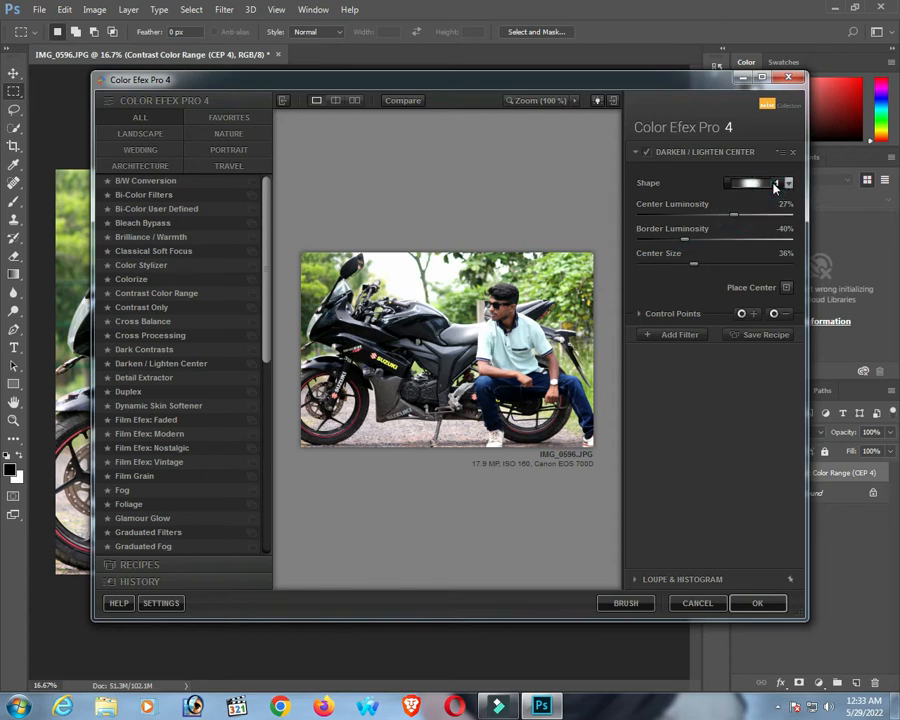
click(757, 603)
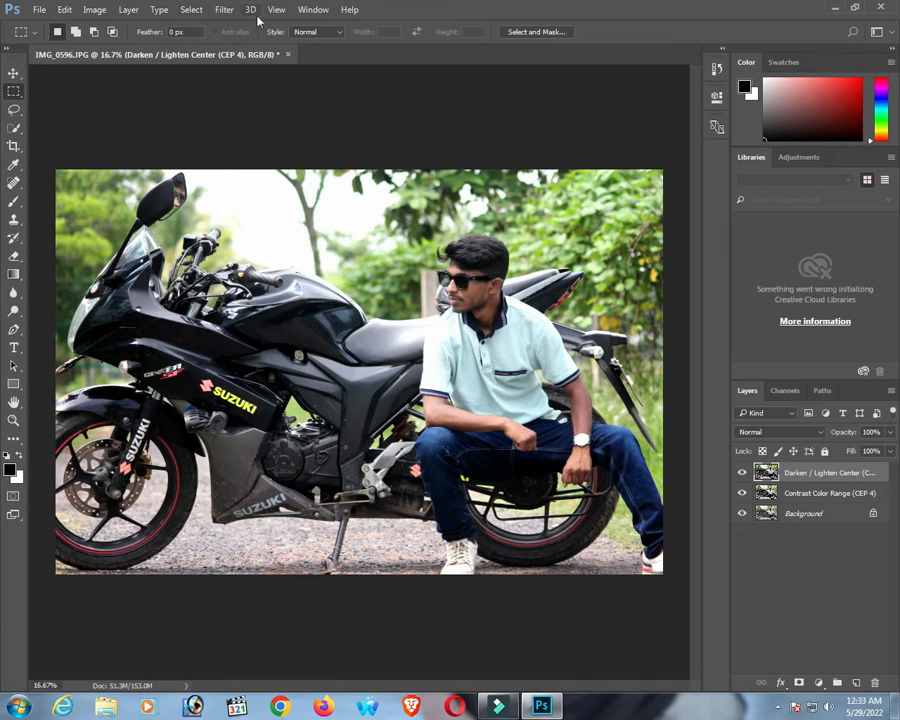
Step: Launch Color Efex Pro 4 on the Darken / Lighten Center layer
click(228, 10)
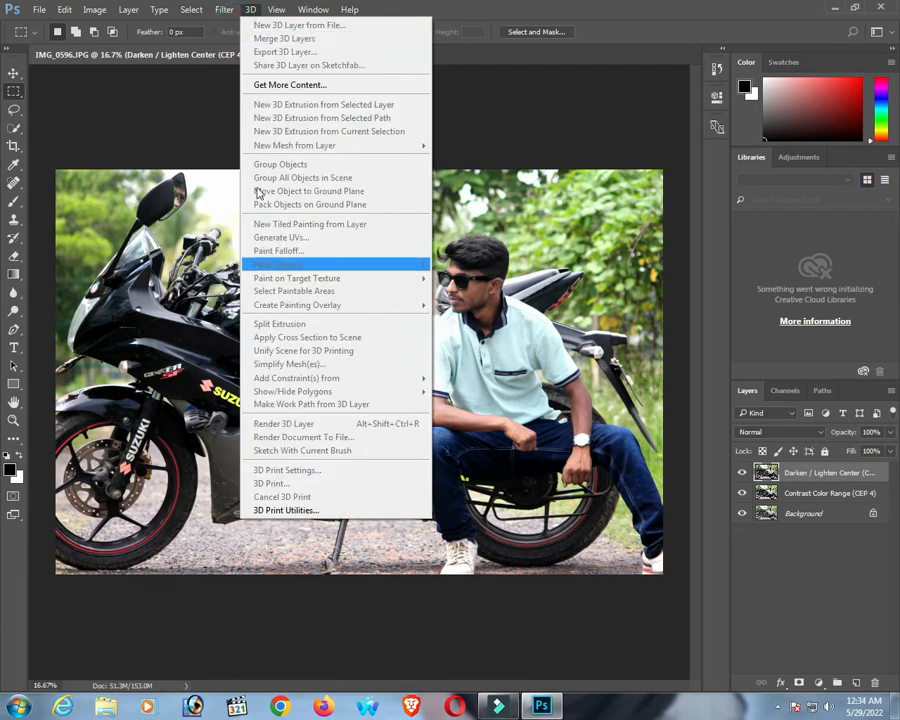
mouse_move(260, 304)
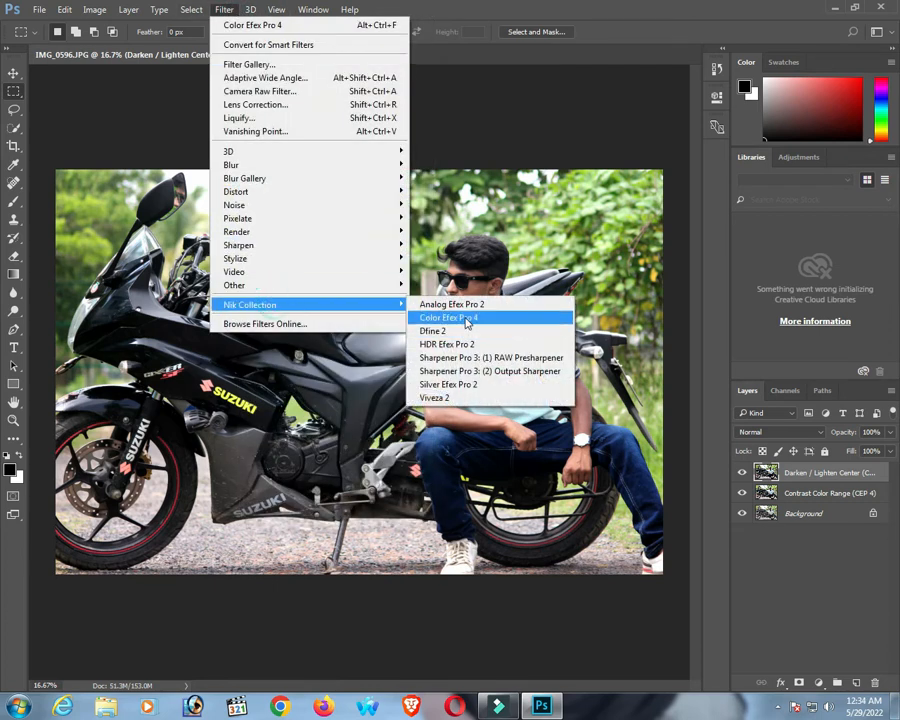
click(465, 318)
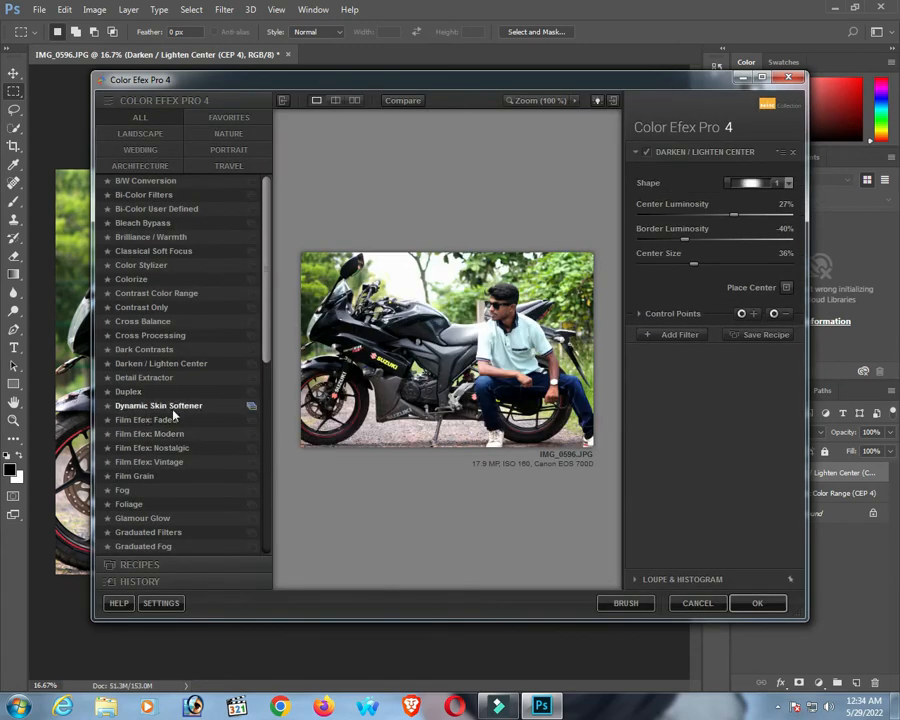
Step: Try the Film Efex: Faded filter and the Film Efex: Modern filter with 20% brightness and 19% contrast
click(150, 406)
scroll(150, 348, down, 2)
click(150, 336)
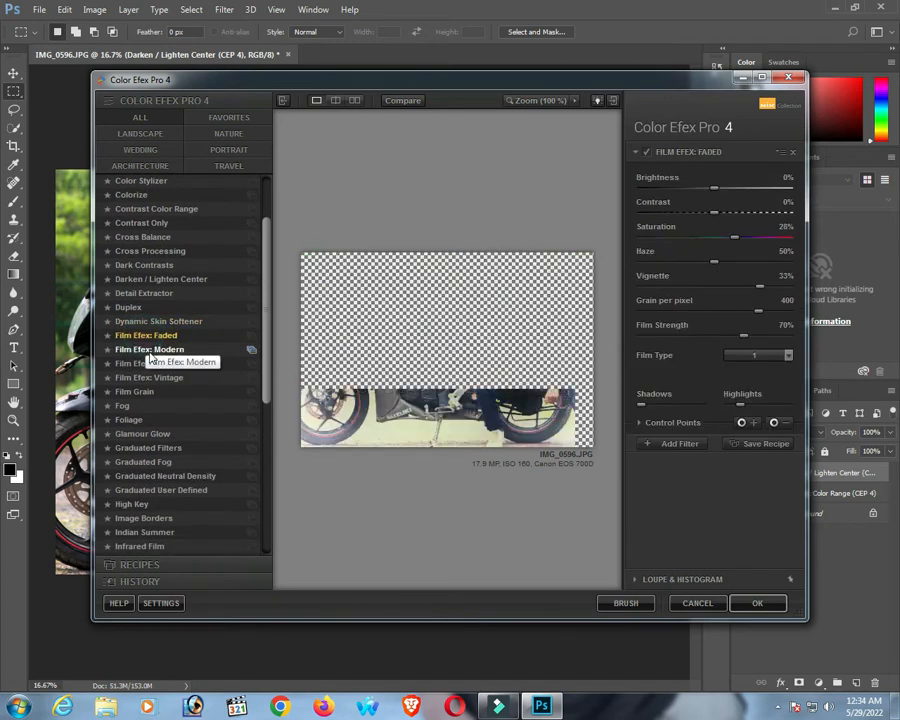
click(150, 350)
scroll(155, 340, down, 1)
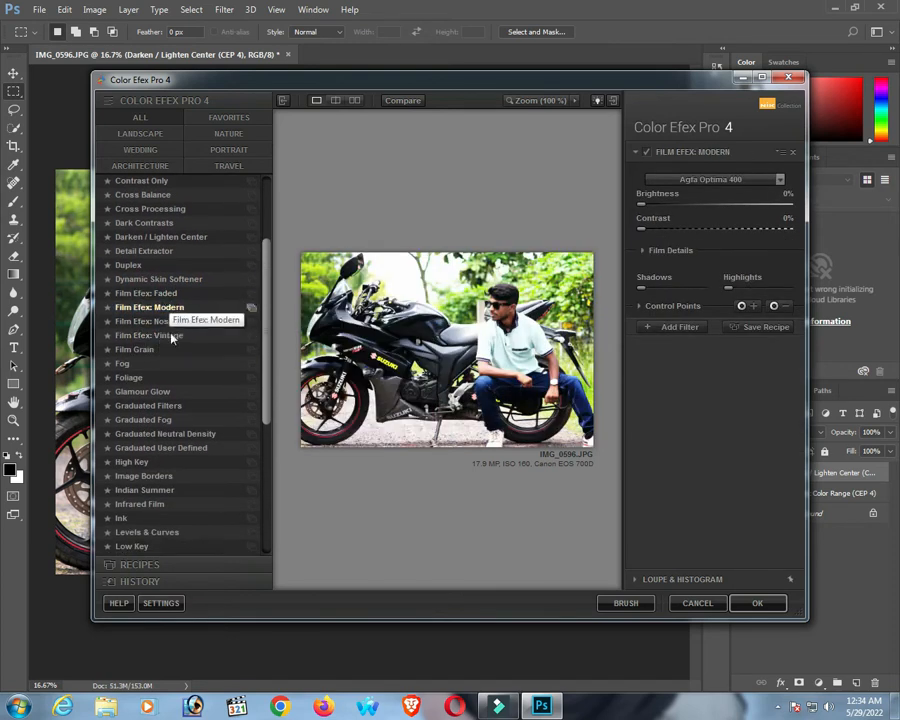
drag(641, 204, 669, 228)
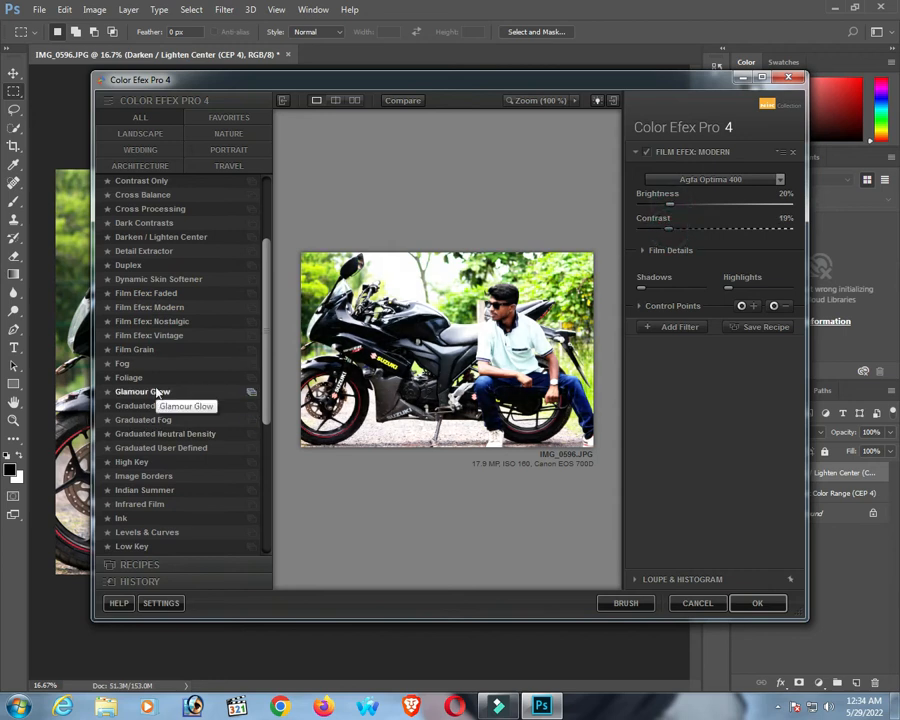
scroll(175, 462, down, 1)
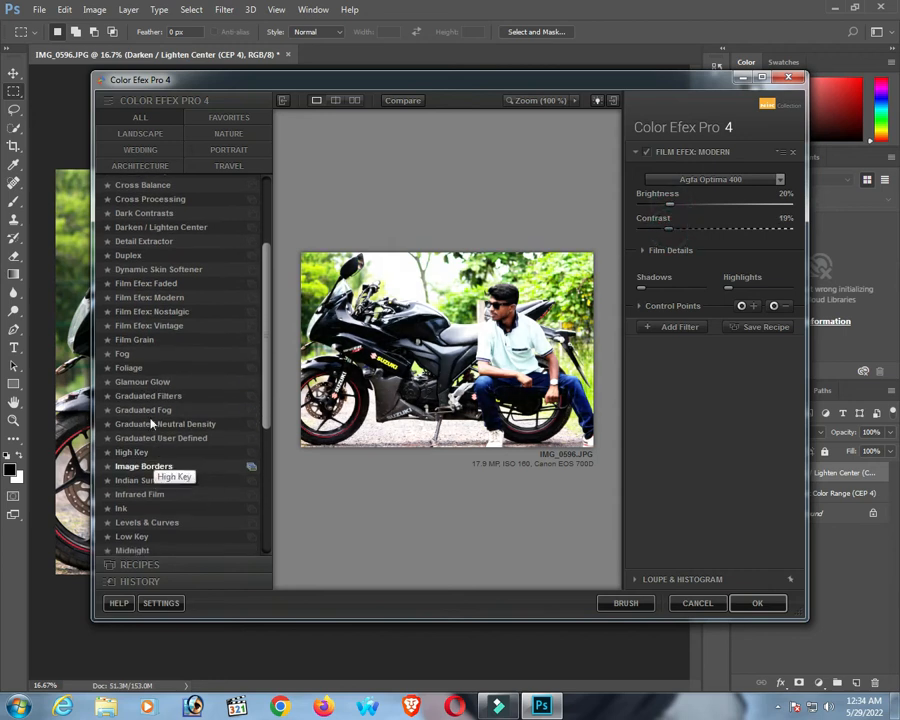
Step: Preview the Film Efex: Nostalgic, Film Efex: Vintage, Film Grain, Foliage and Glamour Glow filters on the photo
click(158, 301)
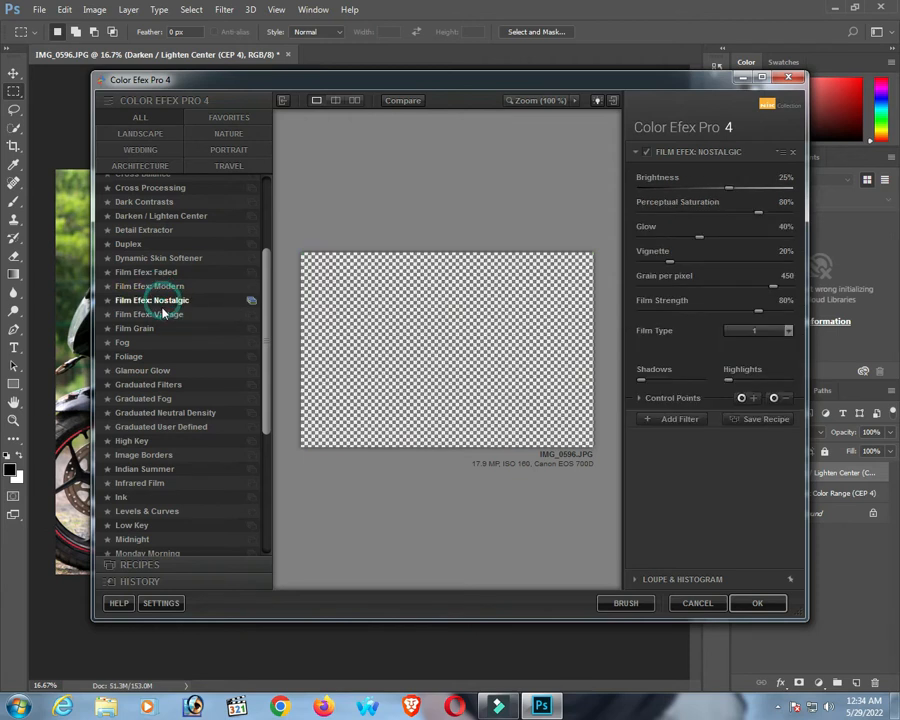
click(160, 314)
click(122, 341)
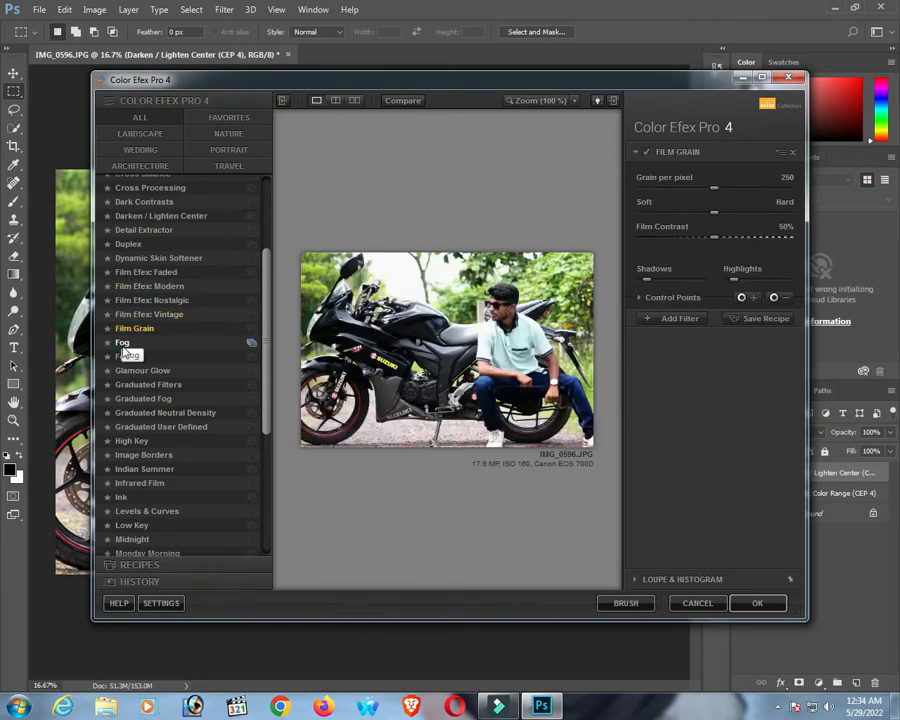
click(145, 356)
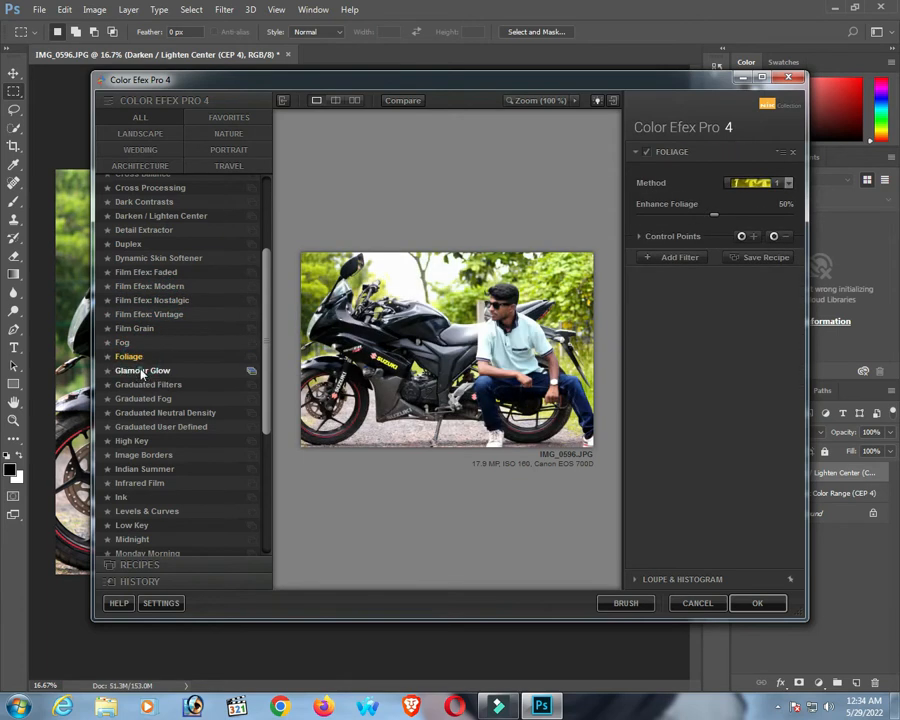
click(143, 370)
Step: Apply the Foliage filter with method 3 and Enhance Foliage at 74%
click(130, 357)
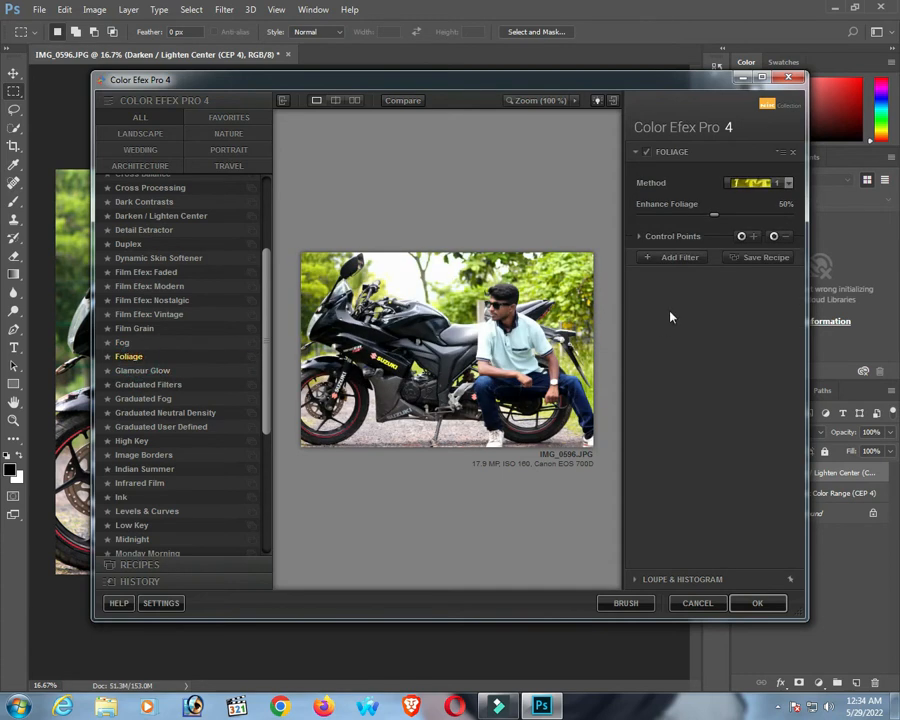
click(765, 184)
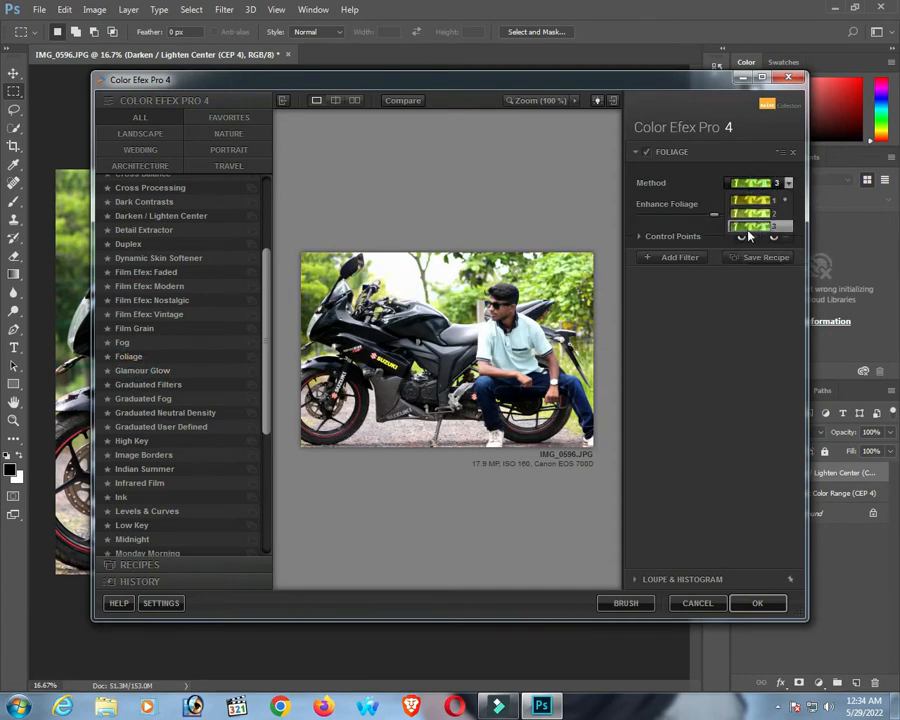
click(748, 229)
drag(714, 214, 751, 217)
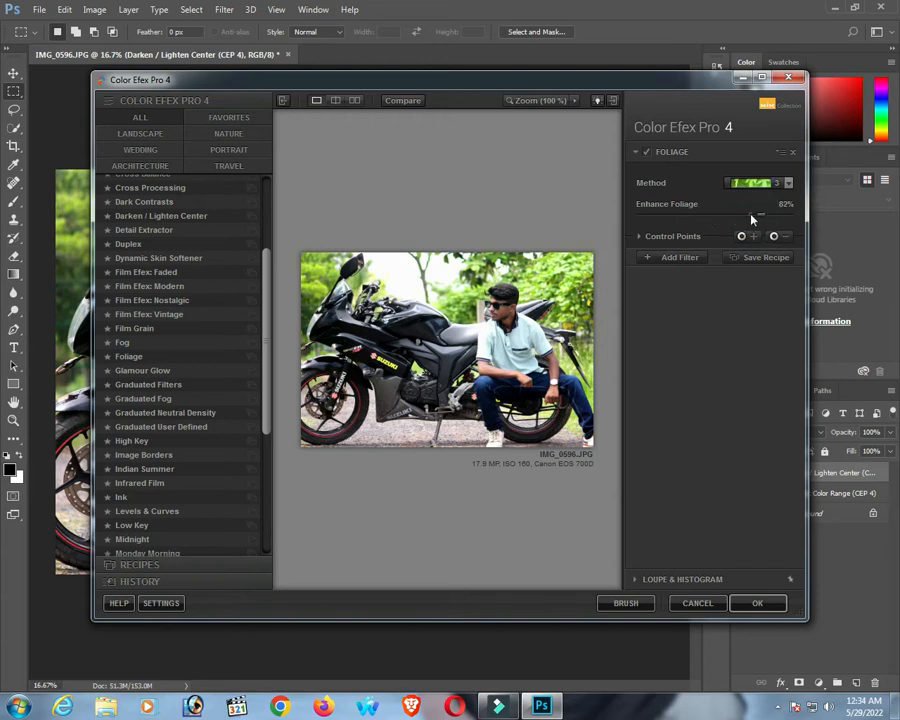
drag(330, 79, 448, 127)
drag(501, 162, 353, 101)
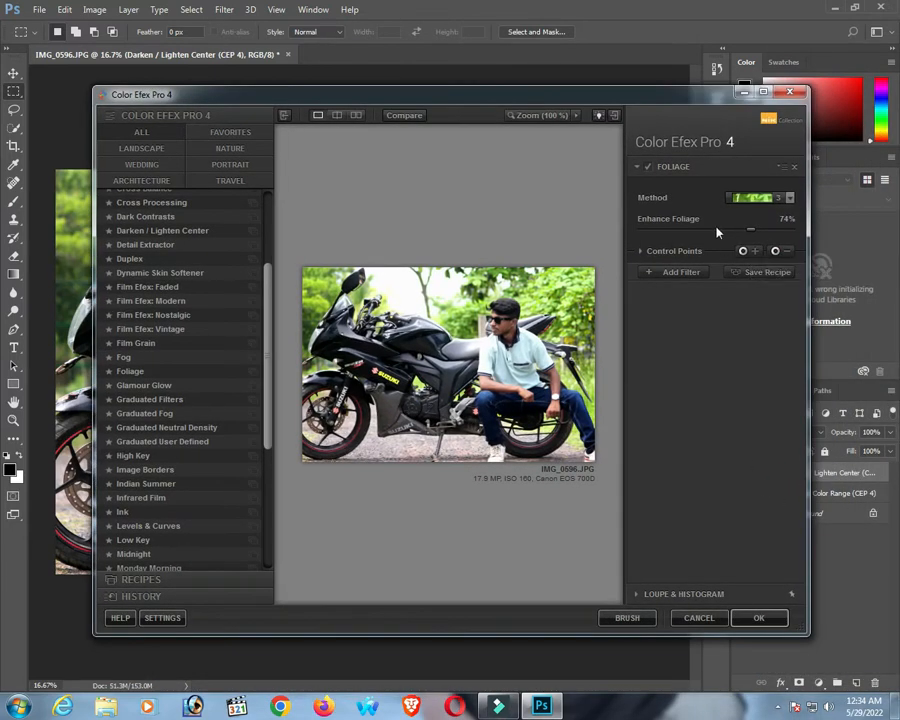
click(755, 617)
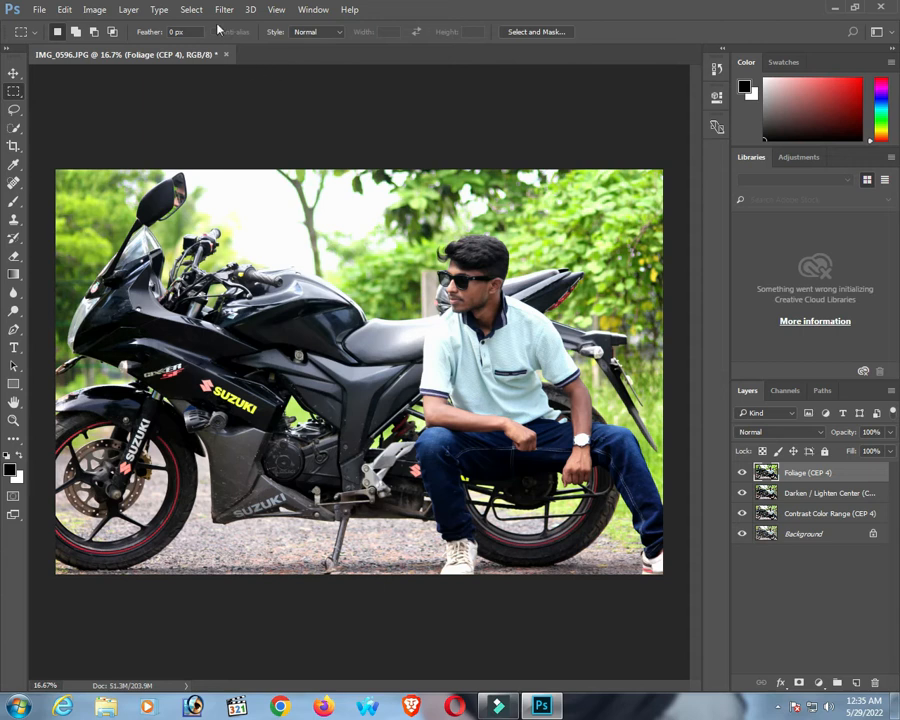
Step: Launch Color Efex Pro 4 again on the Foliage layer
click(222, 10)
mouse_move(317, 305)
click(468, 316)
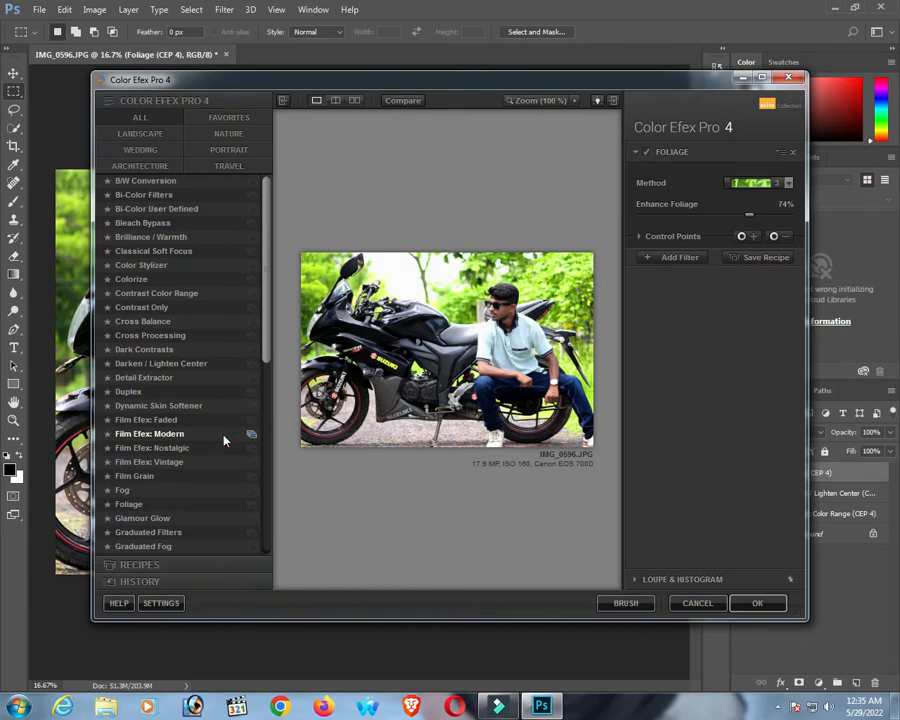
Step: Try the Graduated Fog filter and the Graduated Neutral Density filter with upper tonality at -2%
scroll(160, 410, down, 4)
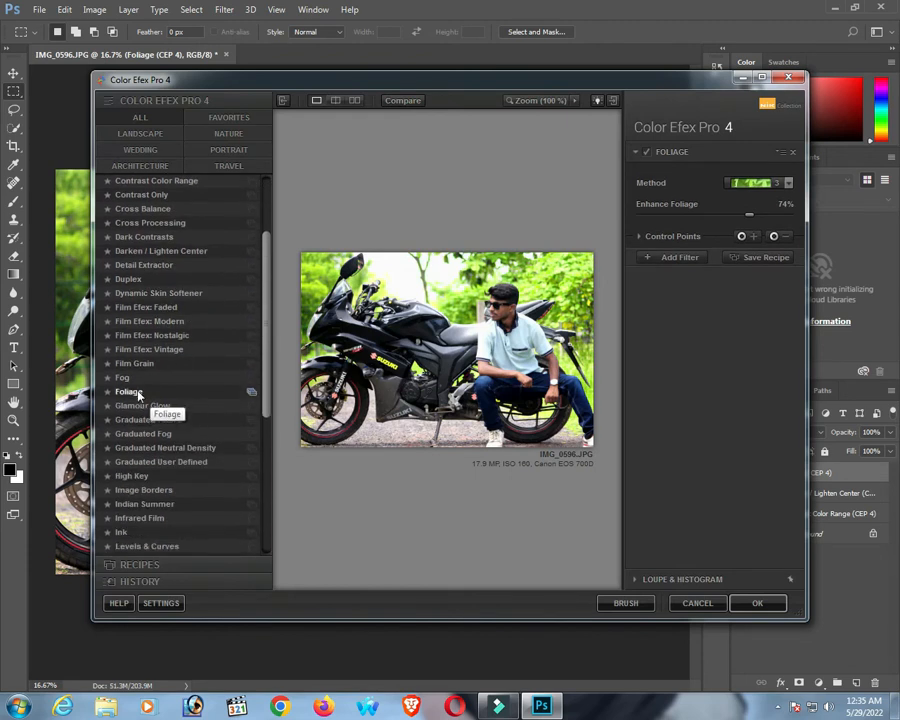
click(130, 405)
click(143, 433)
scroll(150, 390, down, 2)
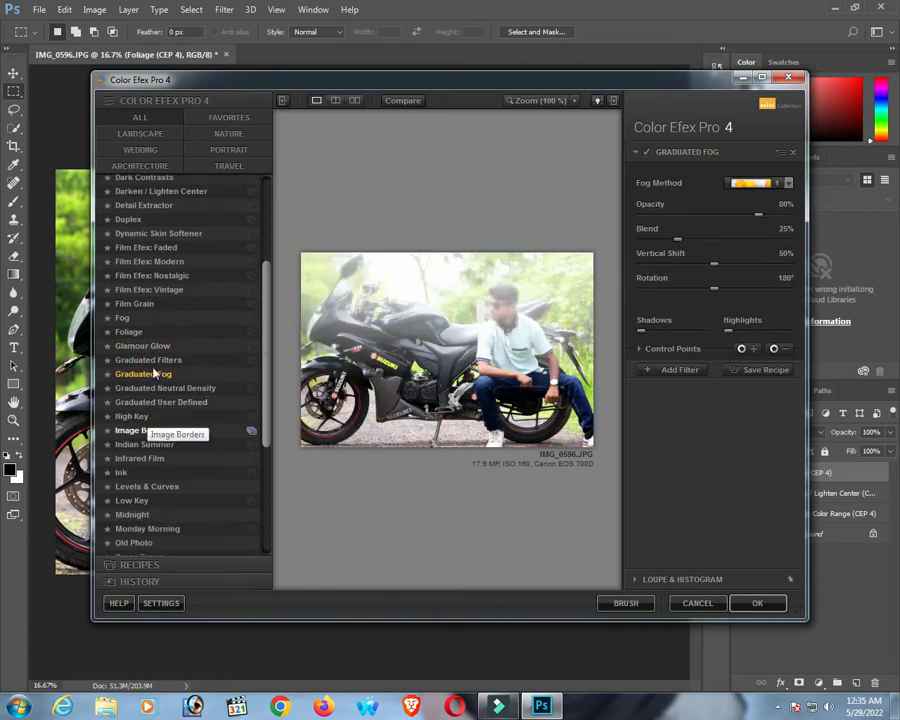
scroll(155, 373, down, 2)
click(155, 365)
click(159, 351)
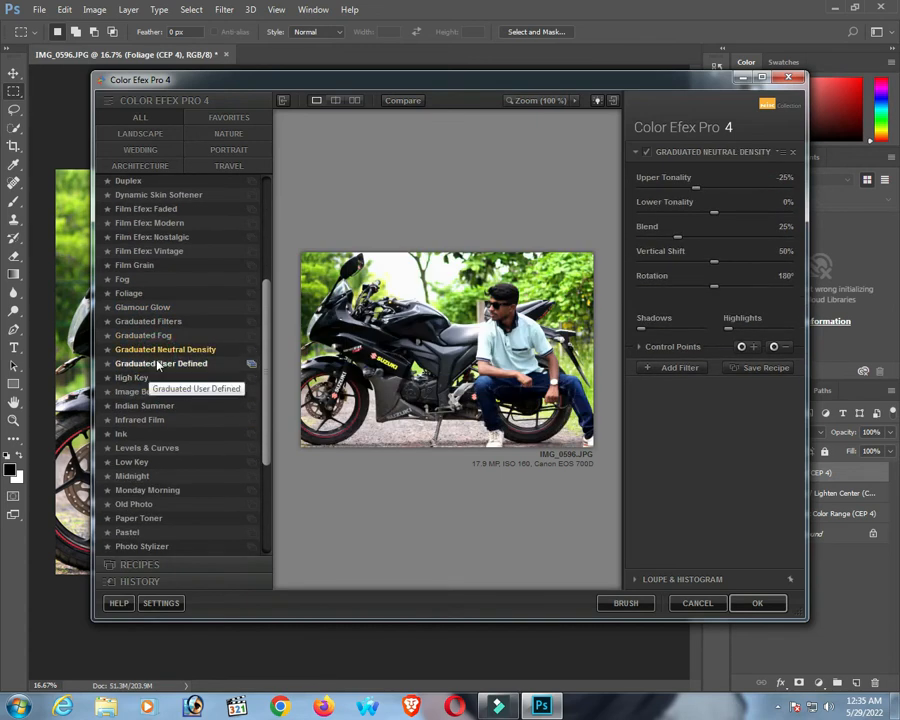
drag(697, 187, 715, 193)
scroll(171, 377, down, 3)
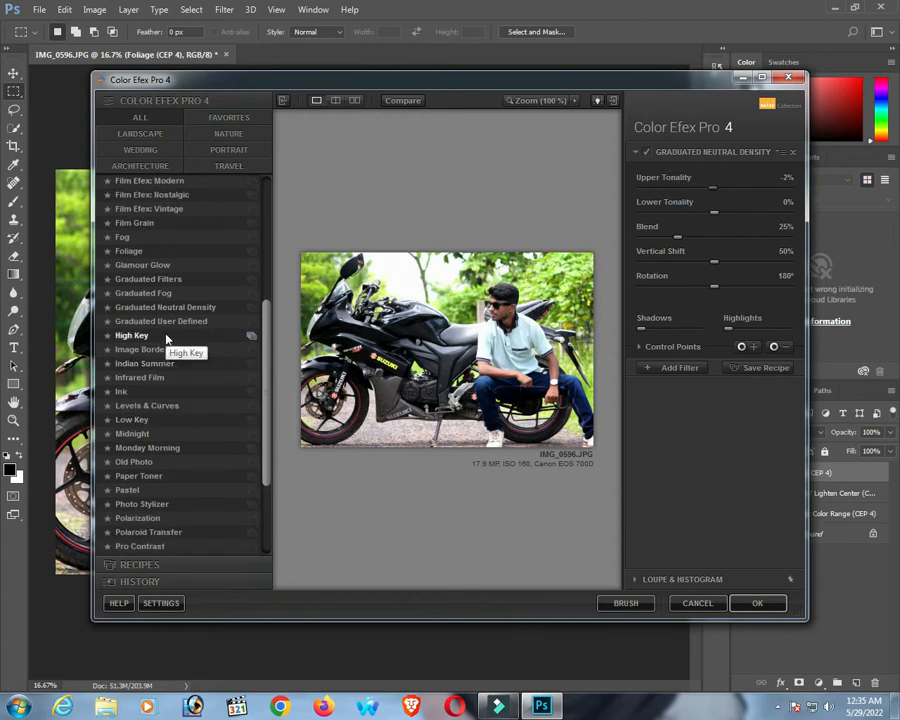
Step: Try the Graduated User Defined filter with its color set to green (0, 128, 0)
click(165, 318)
click(166, 307)
click(166, 320)
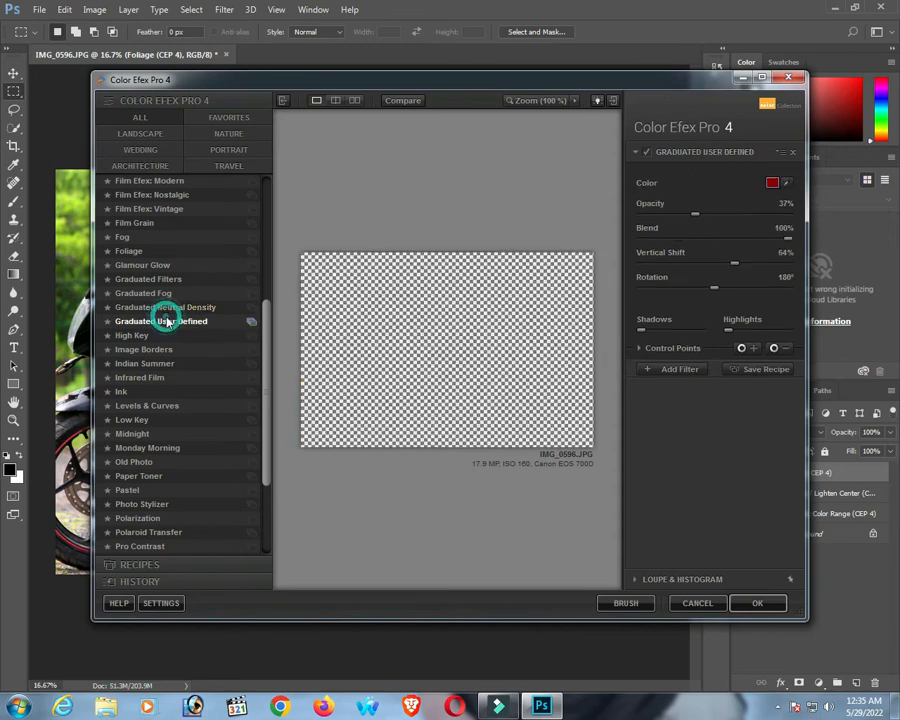
click(772, 182)
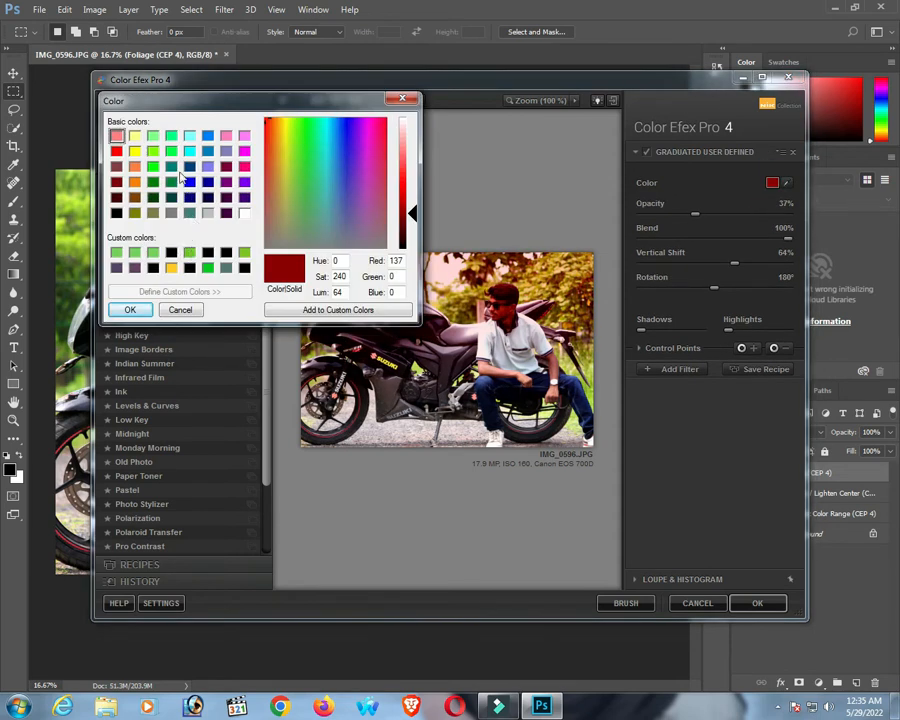
click(152, 182)
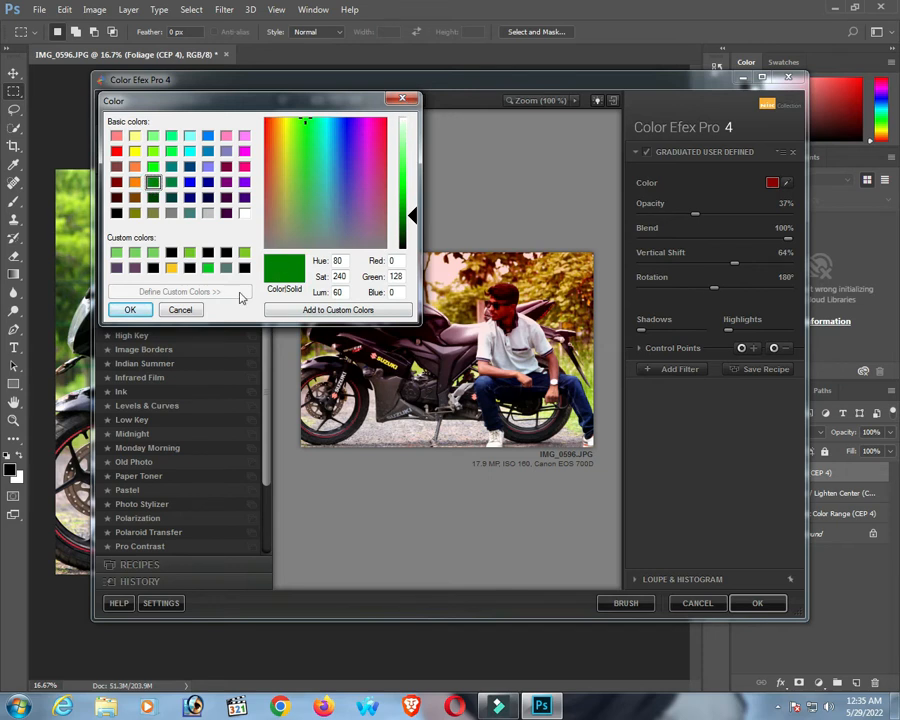
click(130, 310)
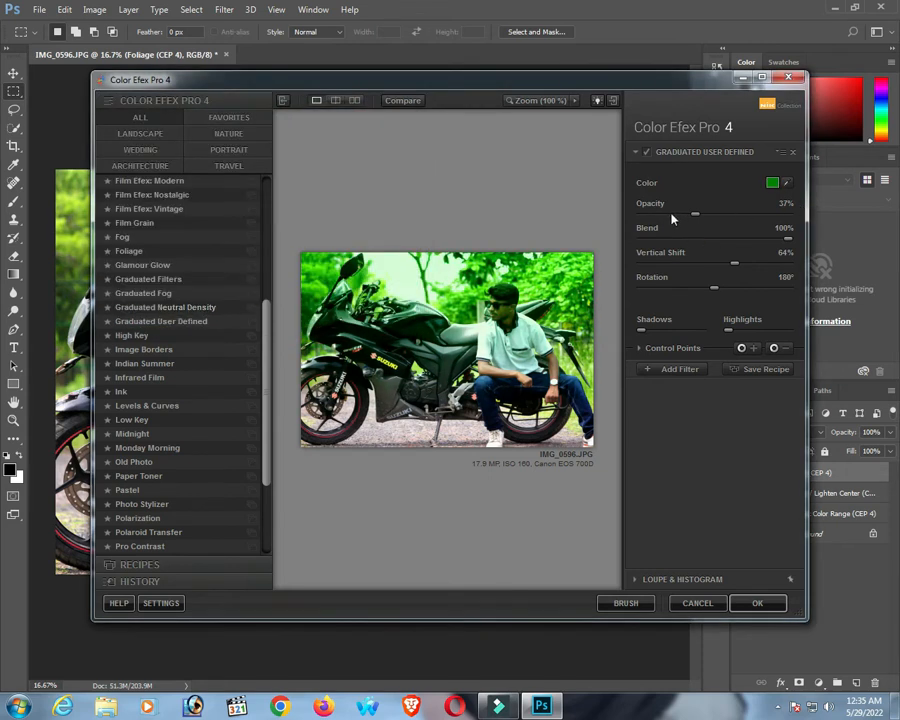
Step: Set the Graduated User Defined opacity to 10%, blend to 35% and vertical shift to 21%, and try another rotation
drag(667, 214, 656, 213)
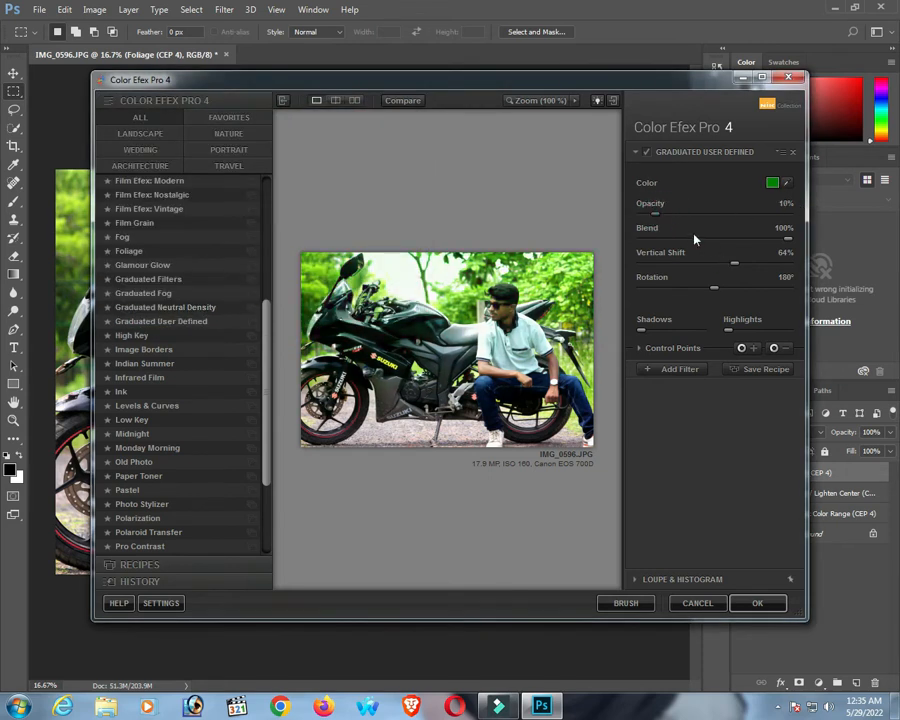
drag(708, 239, 693, 240)
click(697, 263)
click(671, 263)
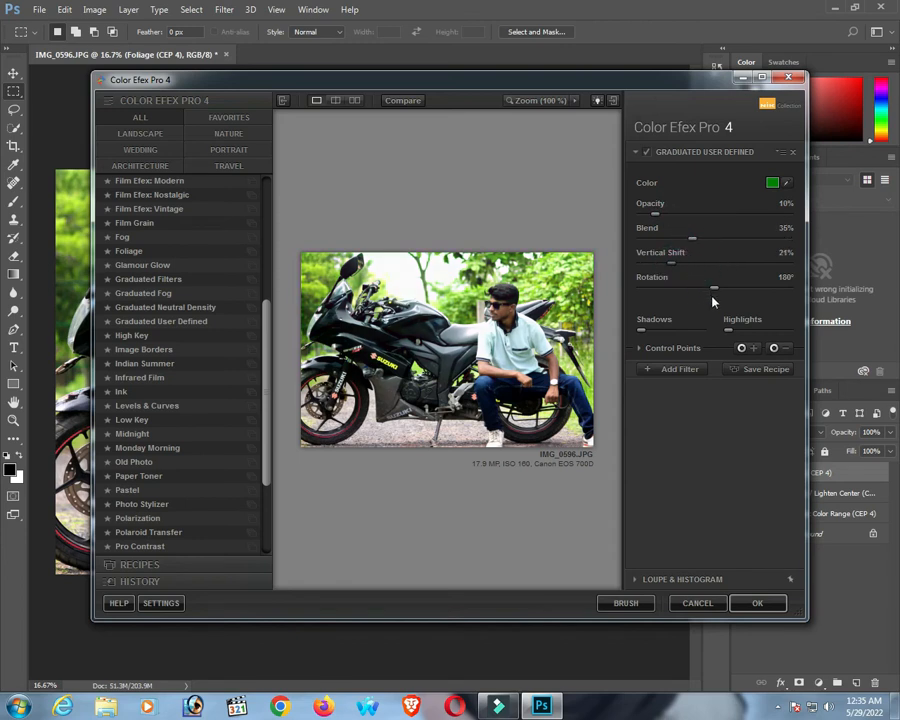
click(681, 287)
click(715, 286)
Step: Preview the High Key and Image Borders filters, and try Indian Summer with method 2
click(155, 335)
scroll(160, 330, down, 1)
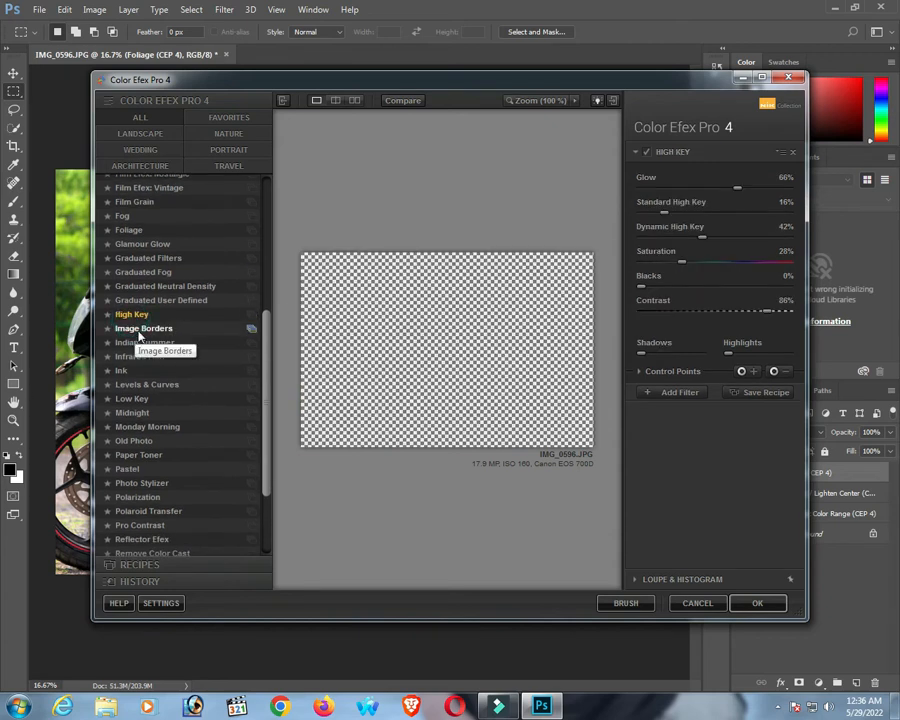
click(140, 328)
click(135, 342)
scroll(144, 350, down, 3)
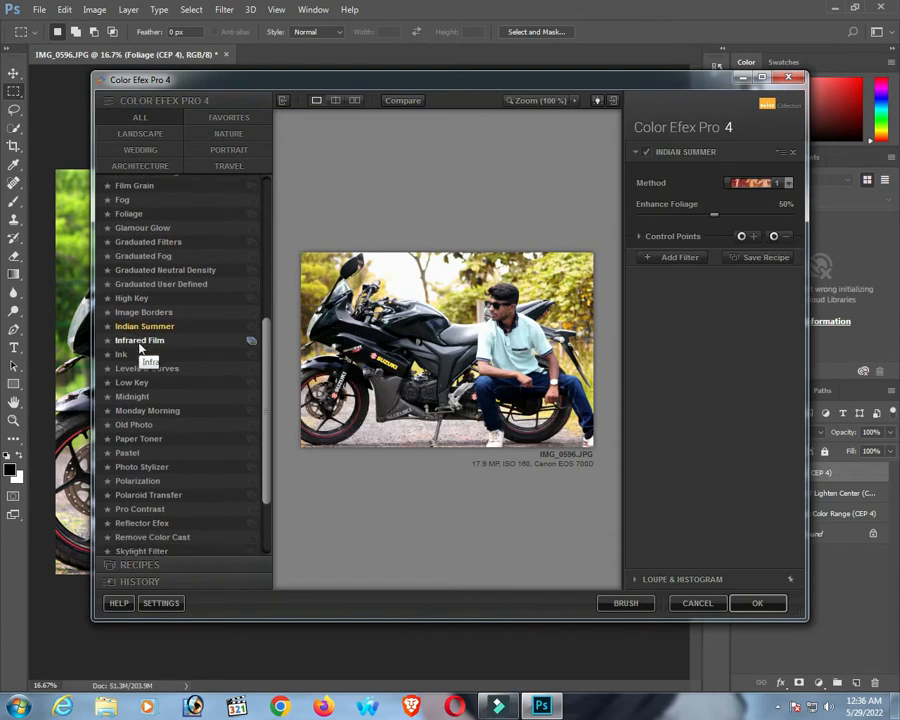
click(760, 182)
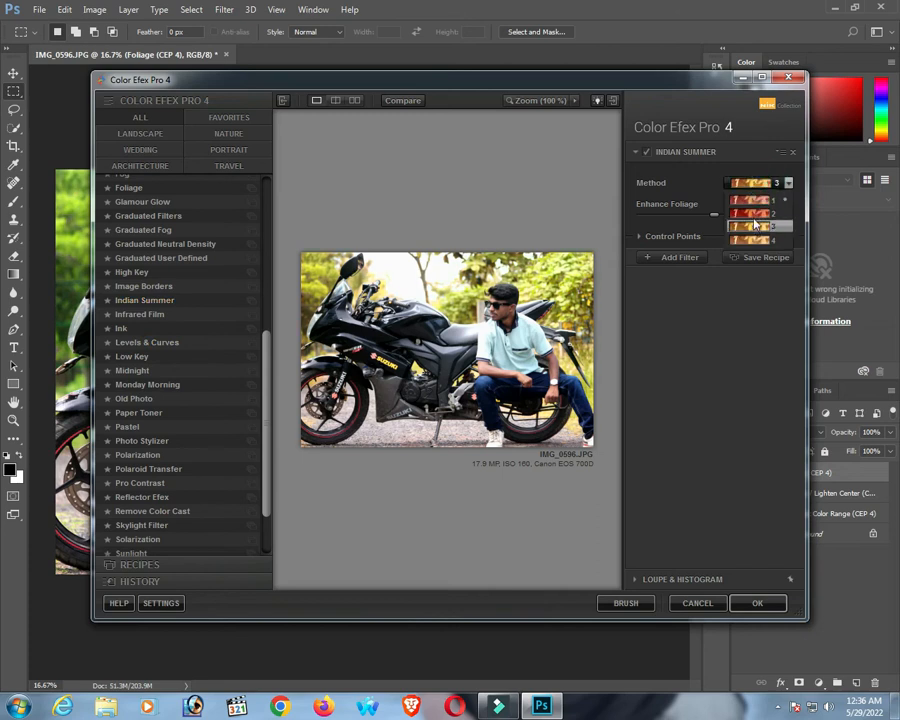
click(755, 220)
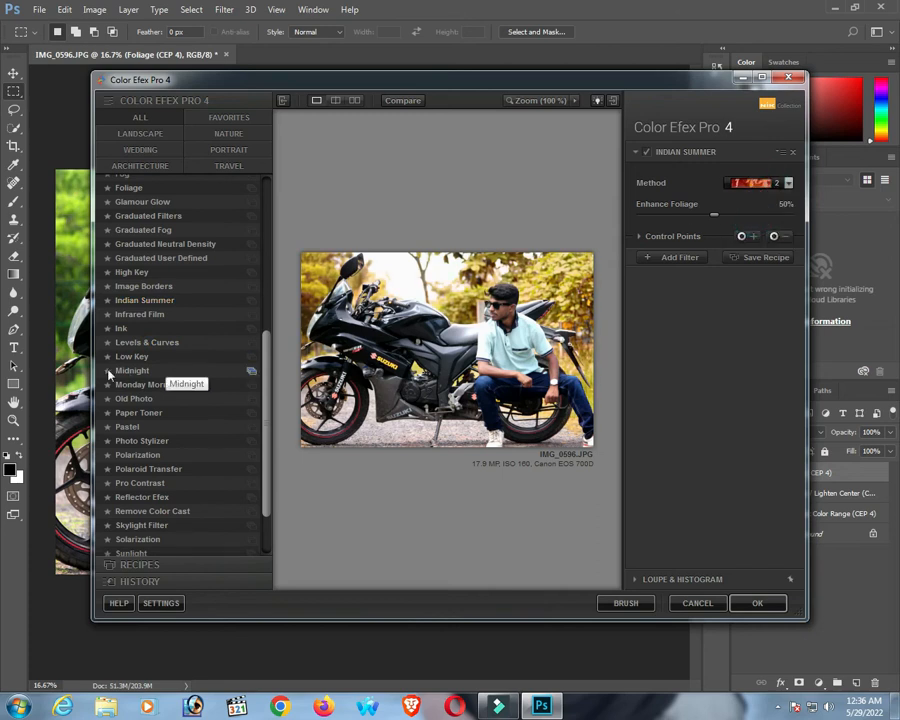
Step: Preview the Levels & Curves, Low Key, Midnight, Monday Morning, Old Photo and Paper Toner filters on the photo
click(144, 343)
click(133, 357)
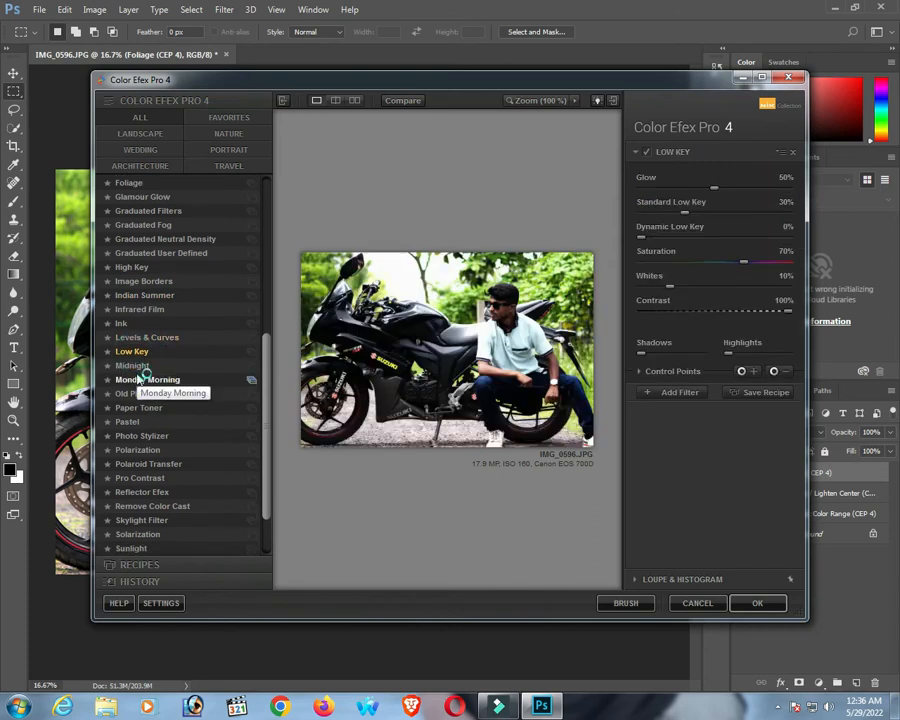
scroll(132, 360, down, 3)
click(132, 307)
click(137, 323)
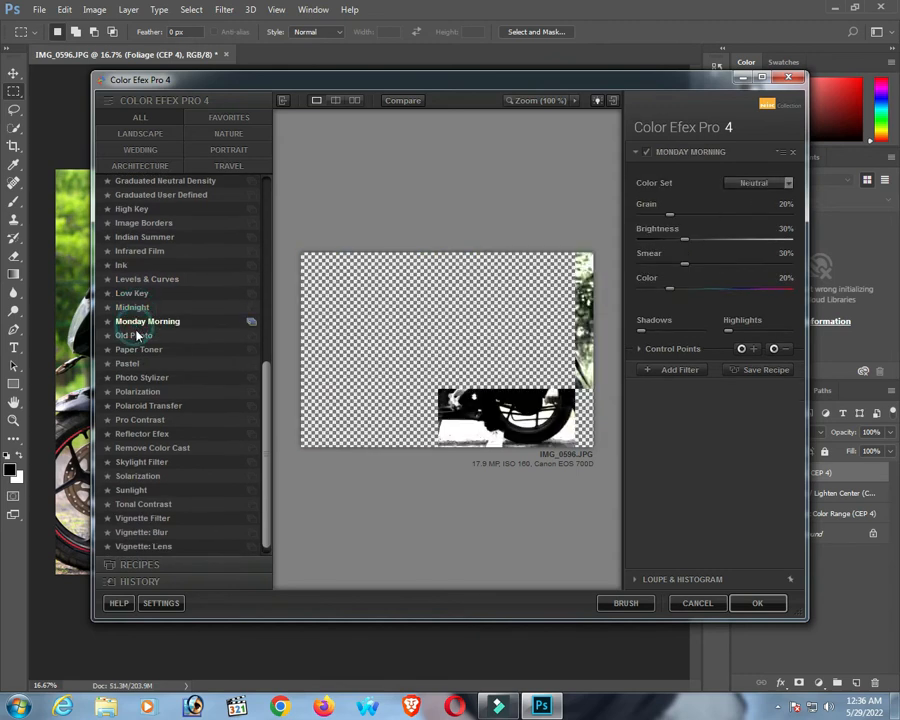
click(133, 335)
click(140, 349)
Step: Try the Pastel filter with method 3, and switch to the Photo Stylizer filter
click(140, 363)
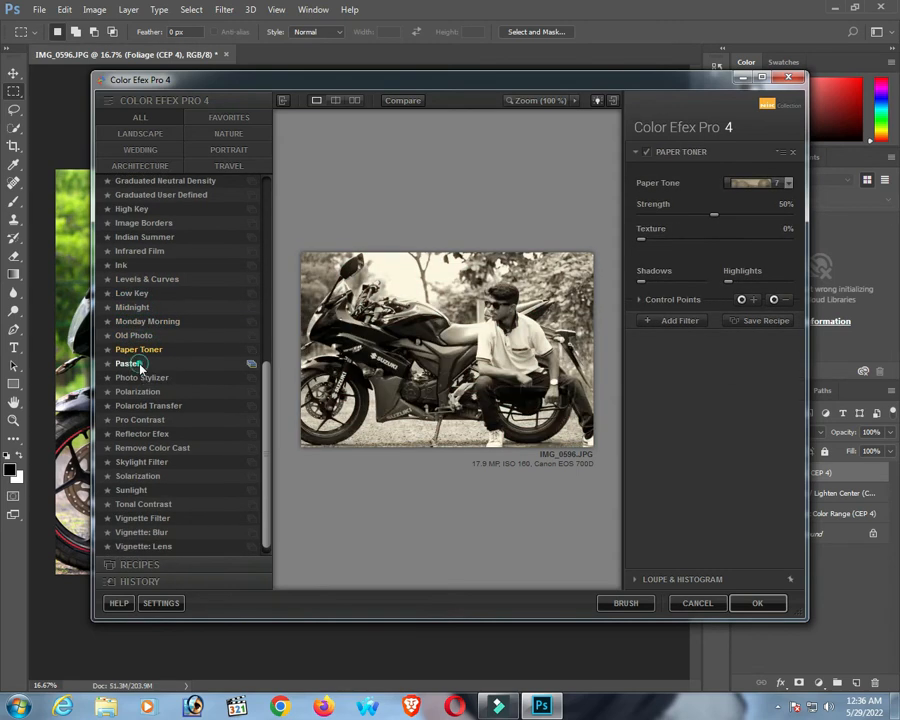
click(772, 183)
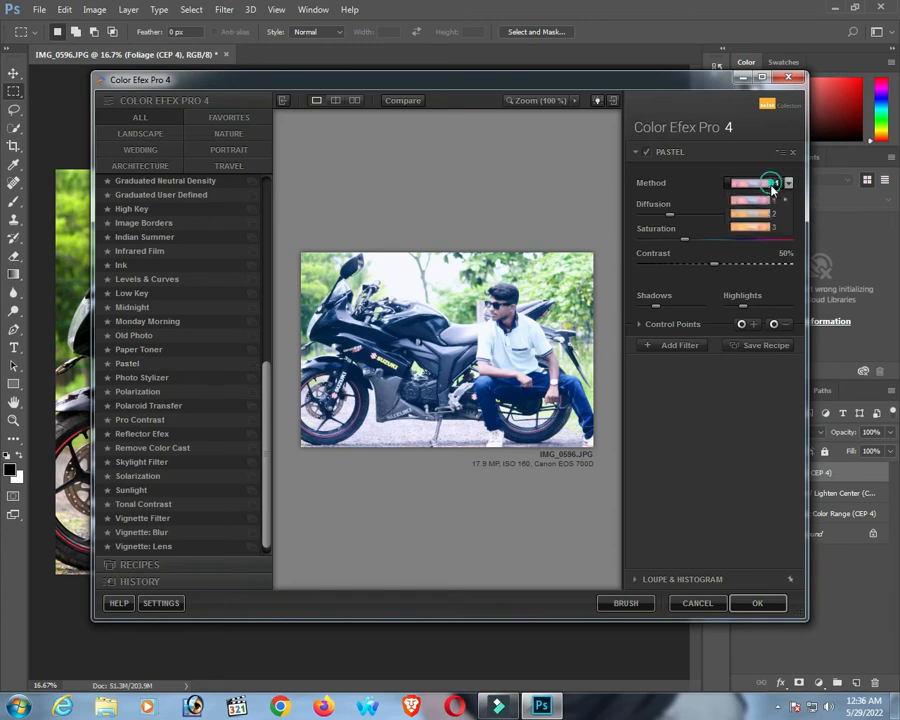
click(768, 226)
click(133, 366)
click(138, 378)
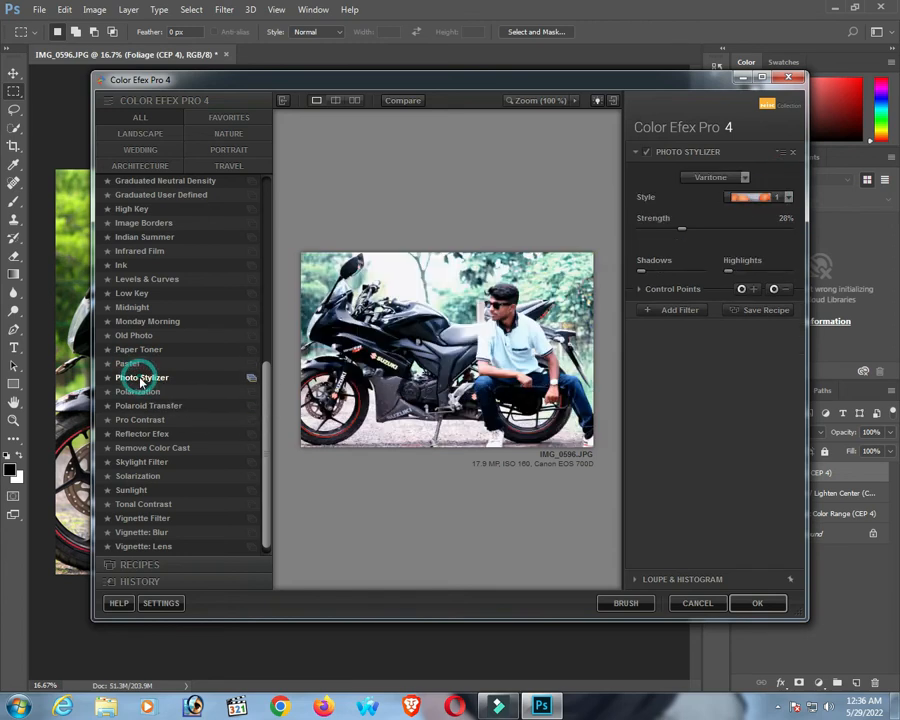
Step: Preview the Polarization filter, and try the Photo Stylizer filter with Varitone style 2
click(138, 392)
scroll(141, 401, down, 1)
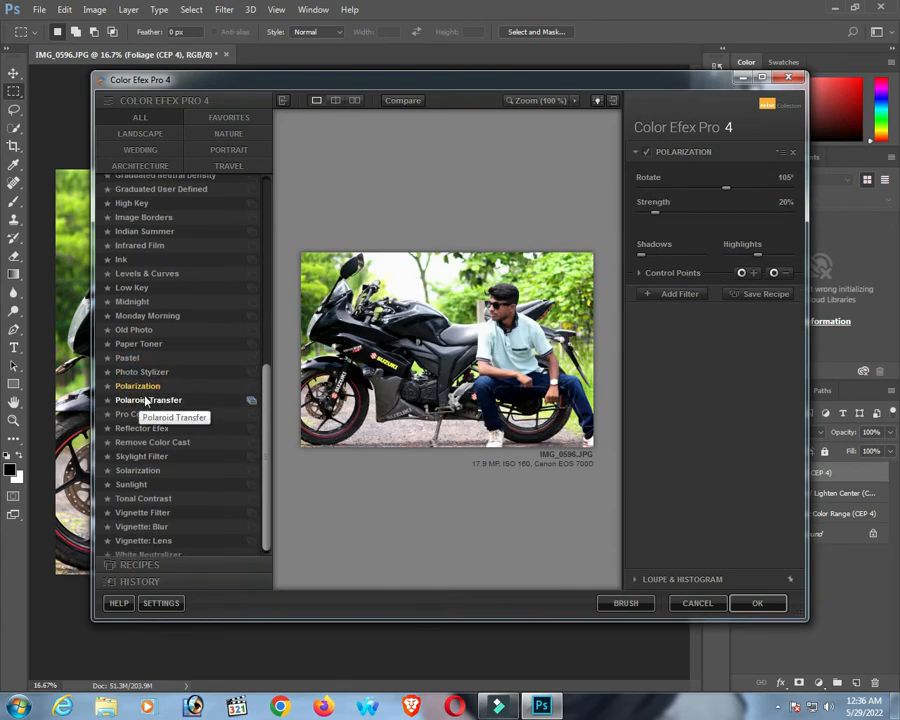
click(142, 366)
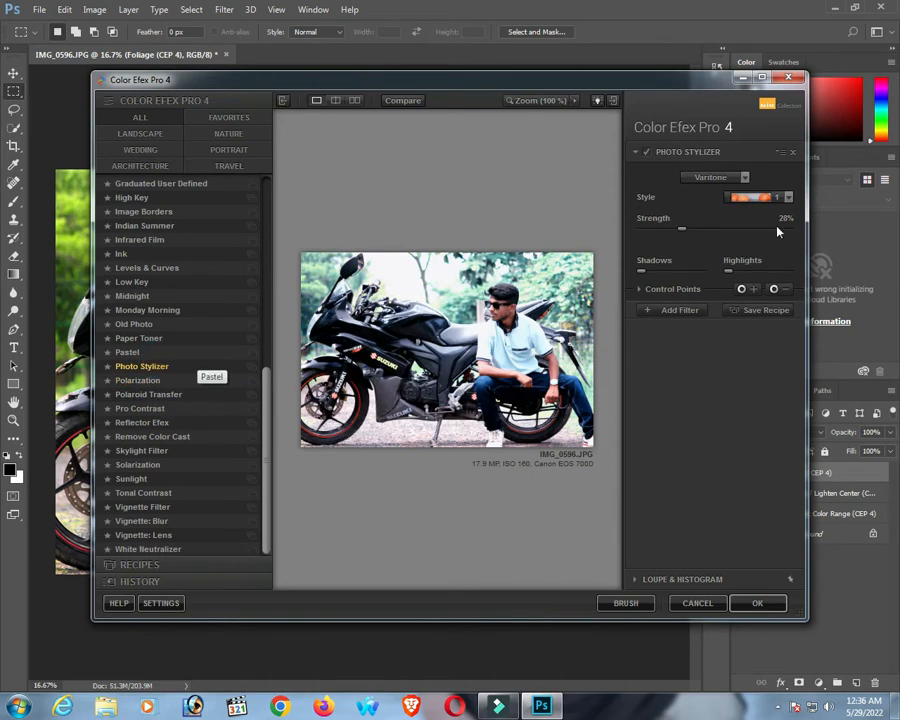
click(763, 197)
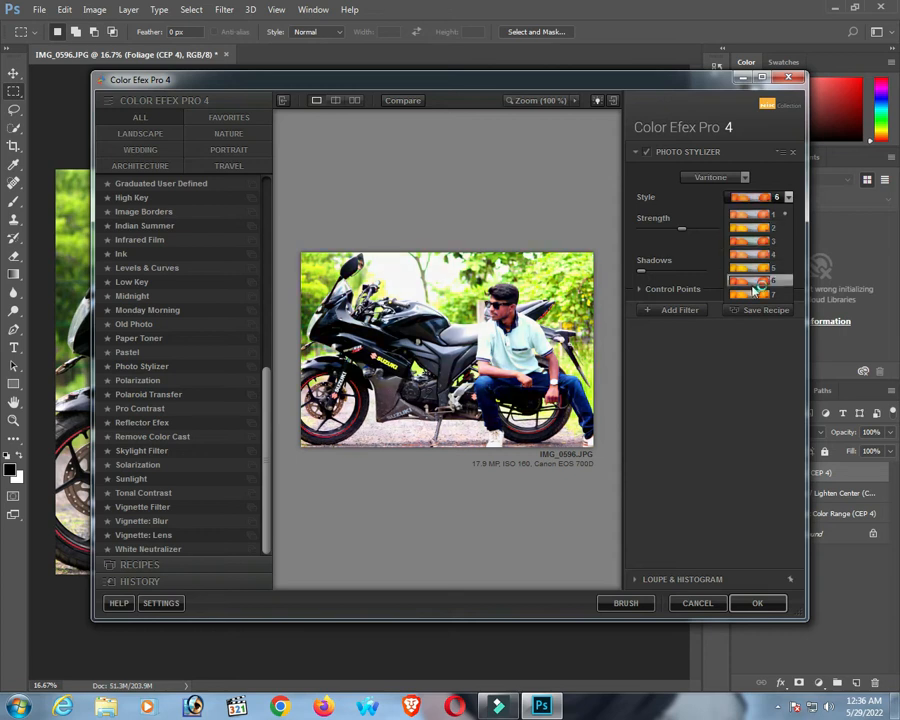
click(756, 228)
Step: Set the Photo Stylizer strength to 2% and shadows to 26%, and raise its highlights protection
drag(681, 228, 649, 228)
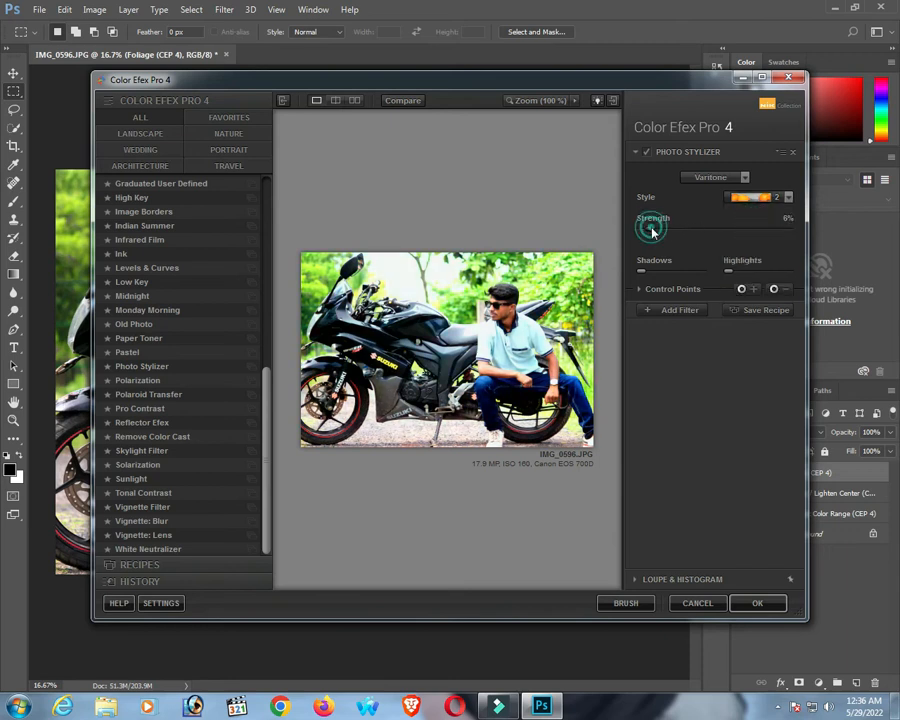
click(672, 270)
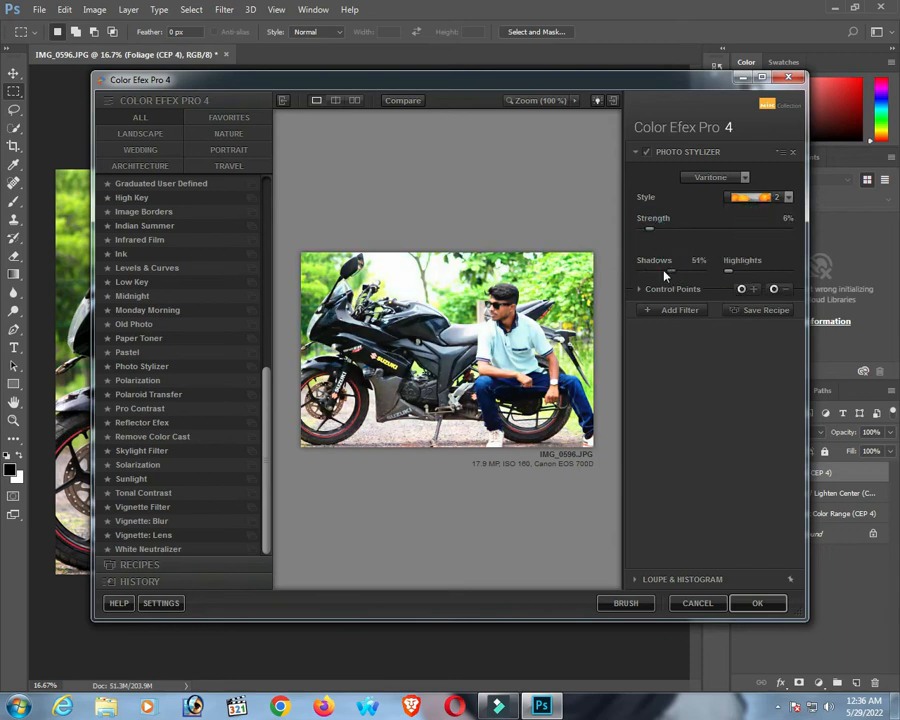
click(662, 270)
click(668, 270)
click(754, 270)
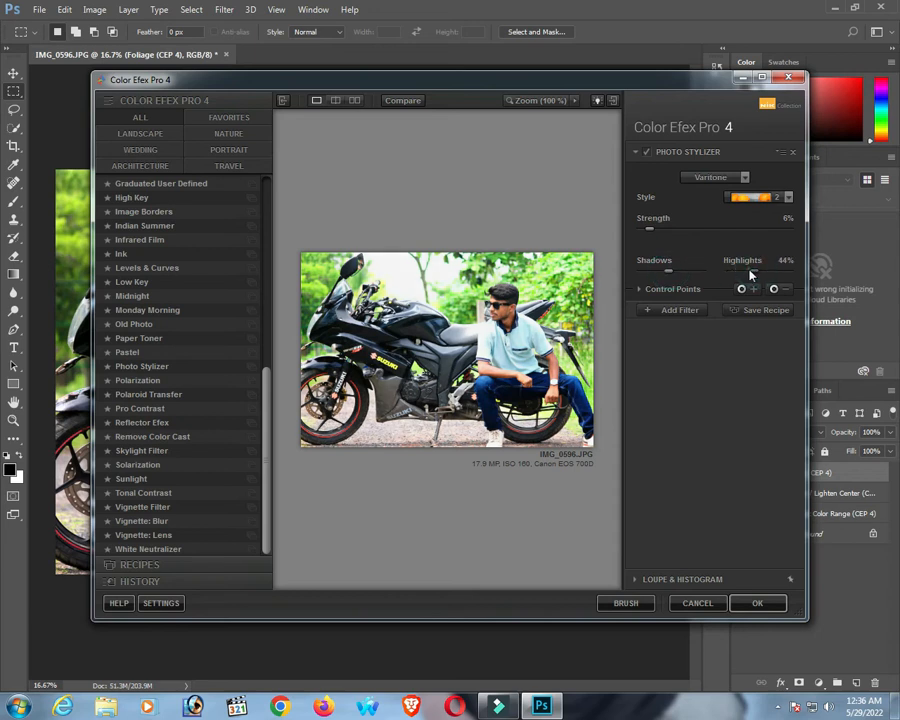
drag(649, 229, 647, 235)
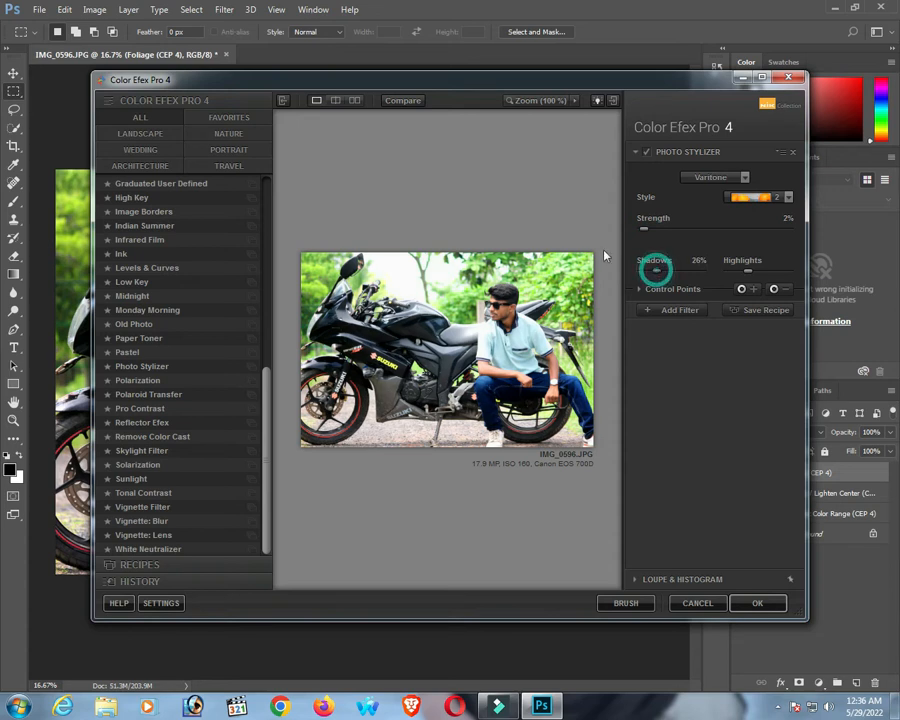
Step: Preview the Polaroid Transfer, Pro Contrast and Reflector Efex filters on the photo
drag(410, 84, 510, 87)
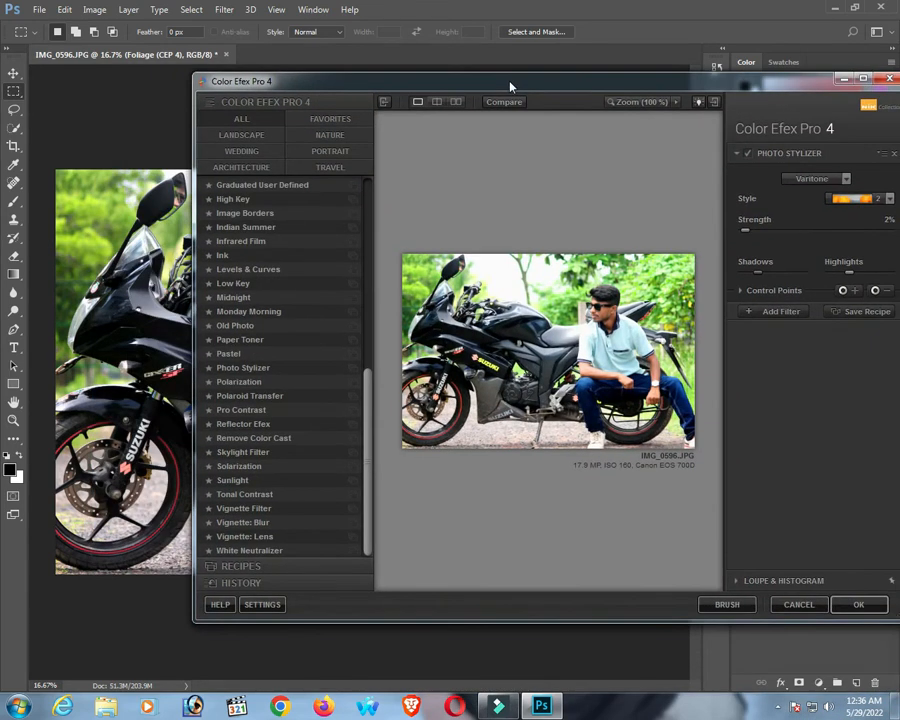
click(242, 396)
click(240, 412)
click(248, 425)
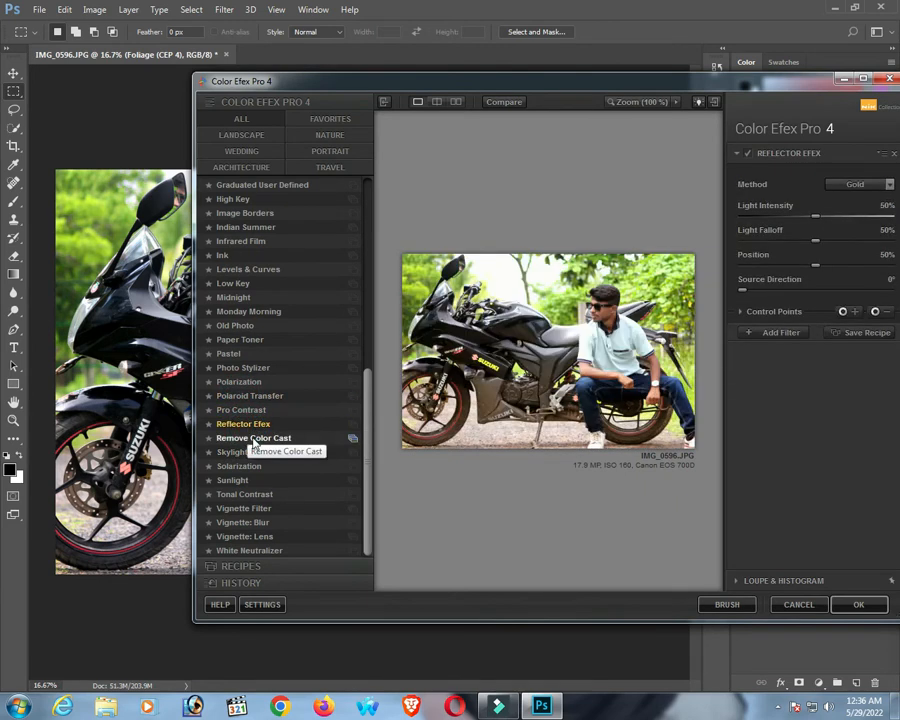
Step: Try the Remove Color Cast filter with color at 78° and strength at 67%
click(257, 440)
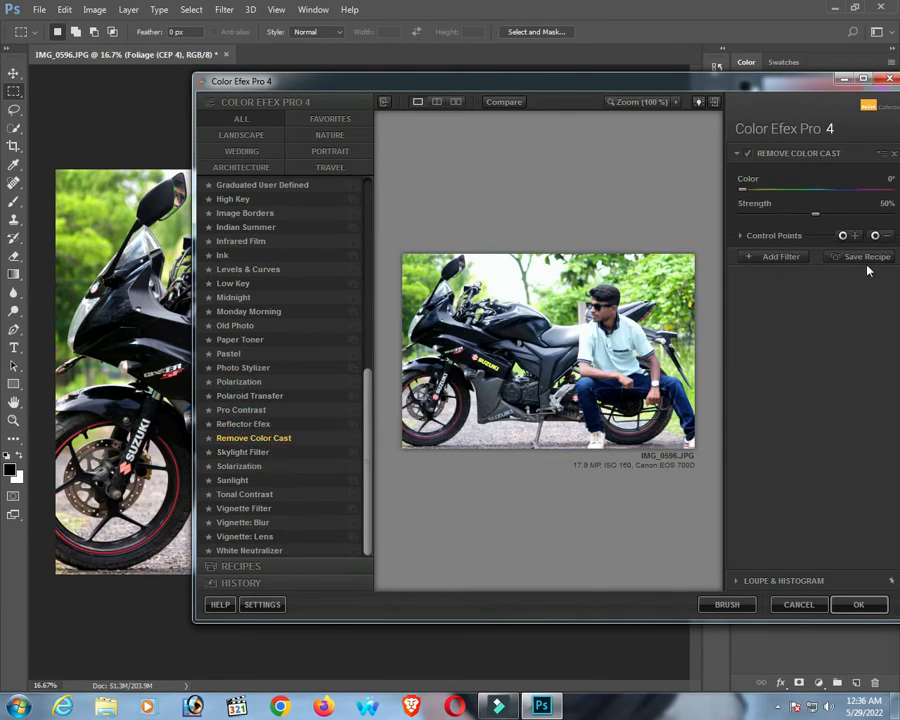
drag(759, 193, 801, 194)
click(841, 214)
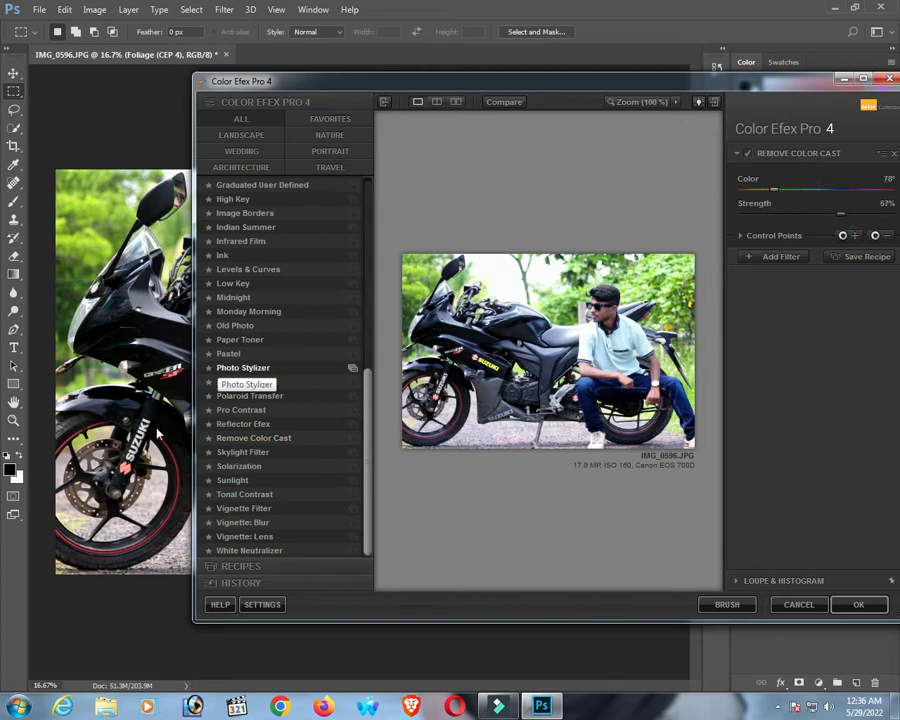
Step: Preview the Skylight Filter, Solarization and Sunlight filters on the photo
click(236, 452)
click(238, 466)
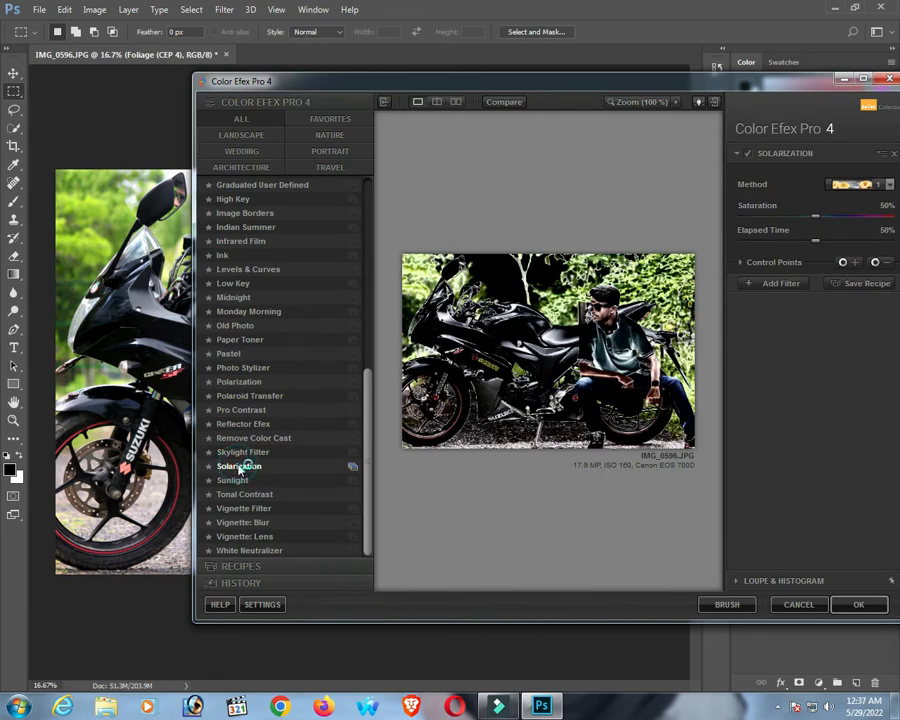
click(236, 481)
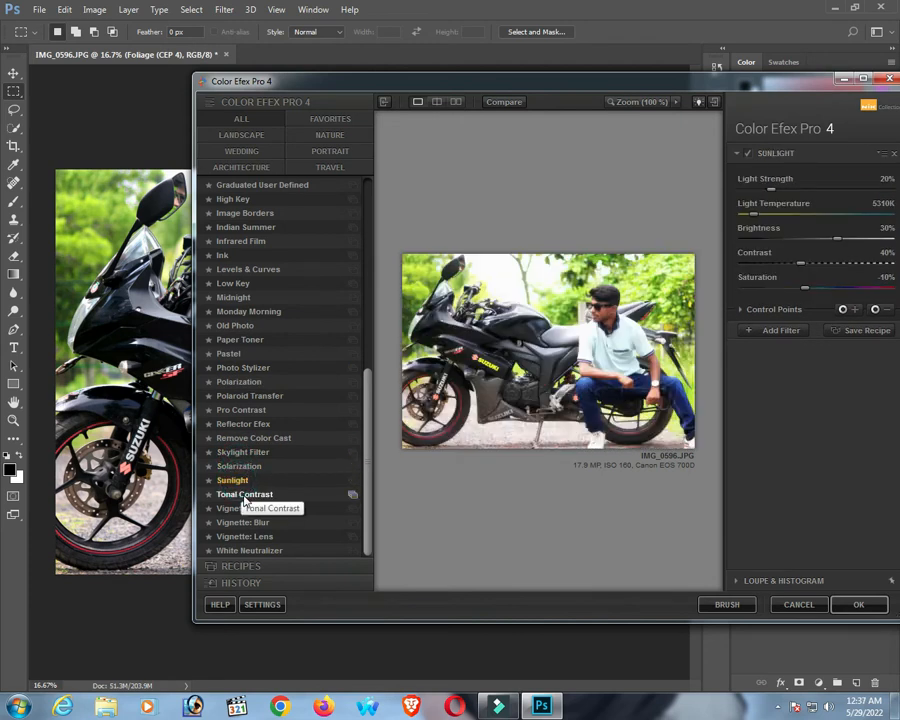
Step: Apply the Tonal Contrast filter with highlights 55%, midtones 56%, shadows 29%, saturation 32% and Standard contrast type
click(243, 495)
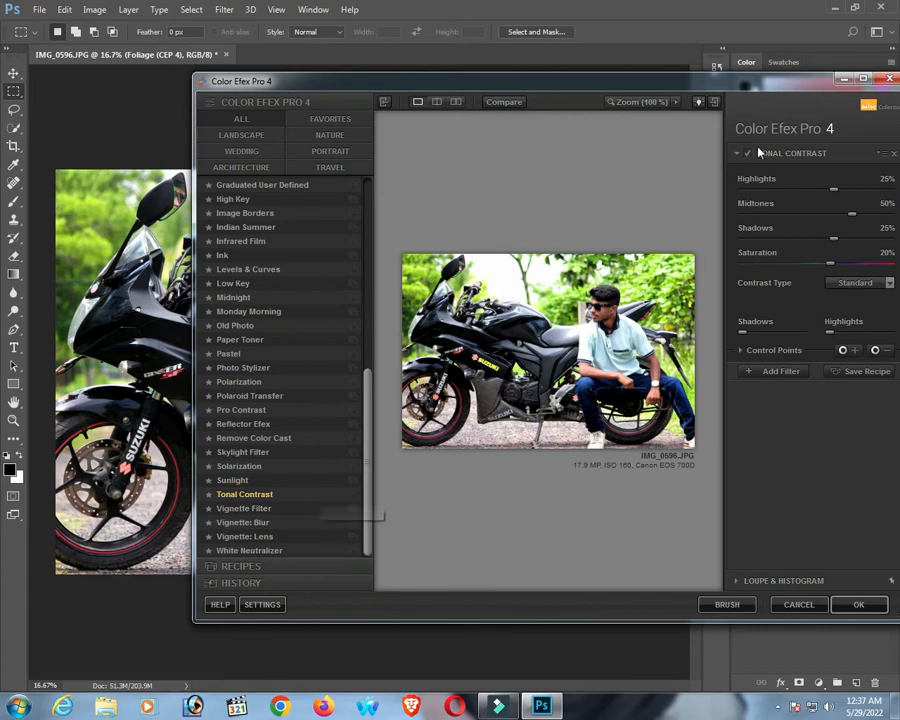
drag(713, 80, 677, 70)
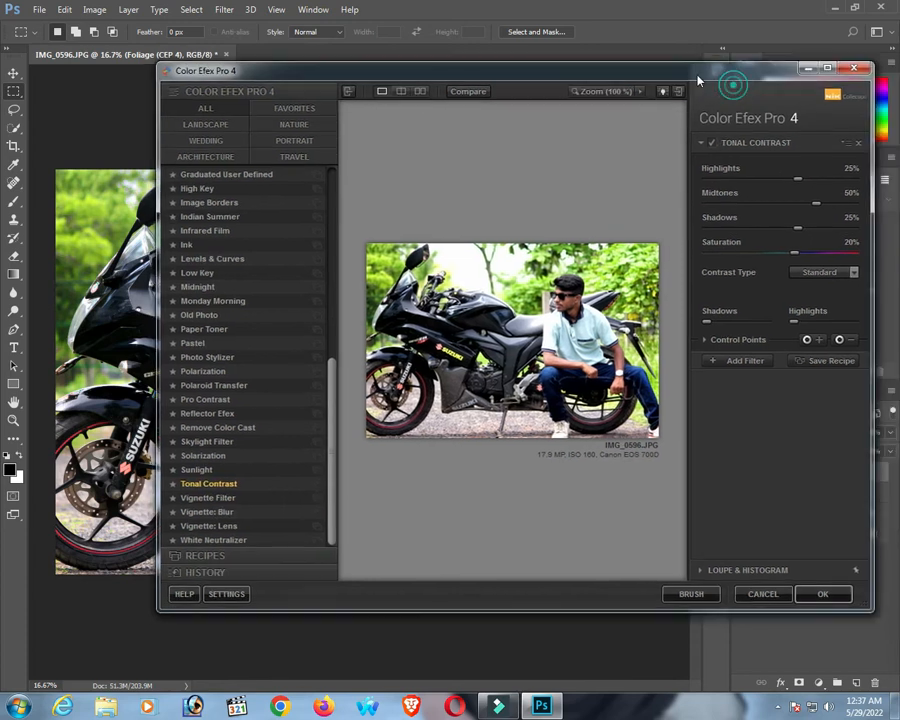
click(818, 182)
click(835, 201)
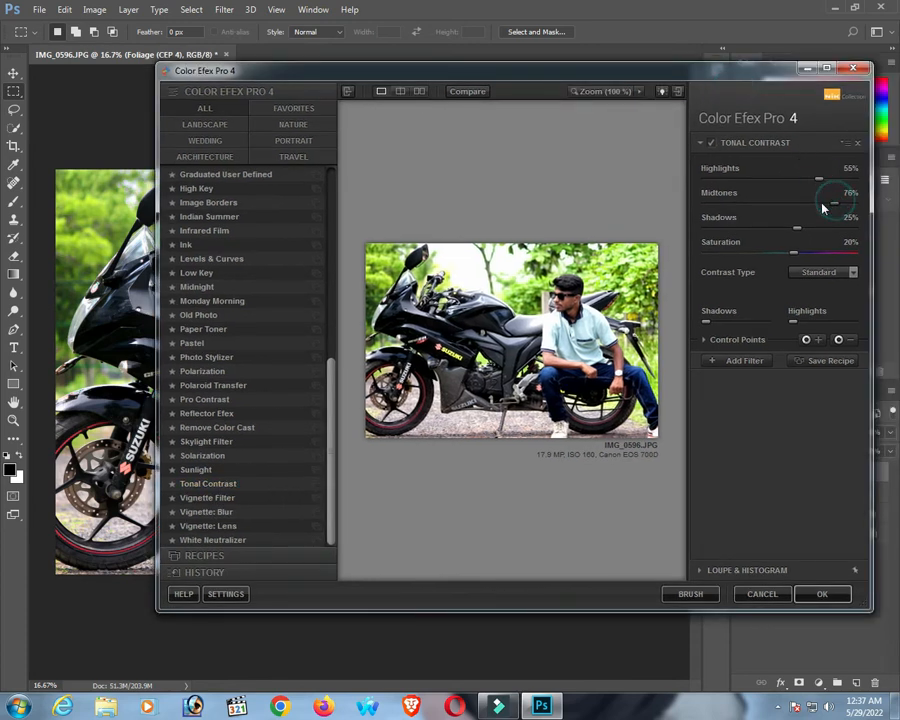
click(820, 201)
click(812, 227)
click(801, 242)
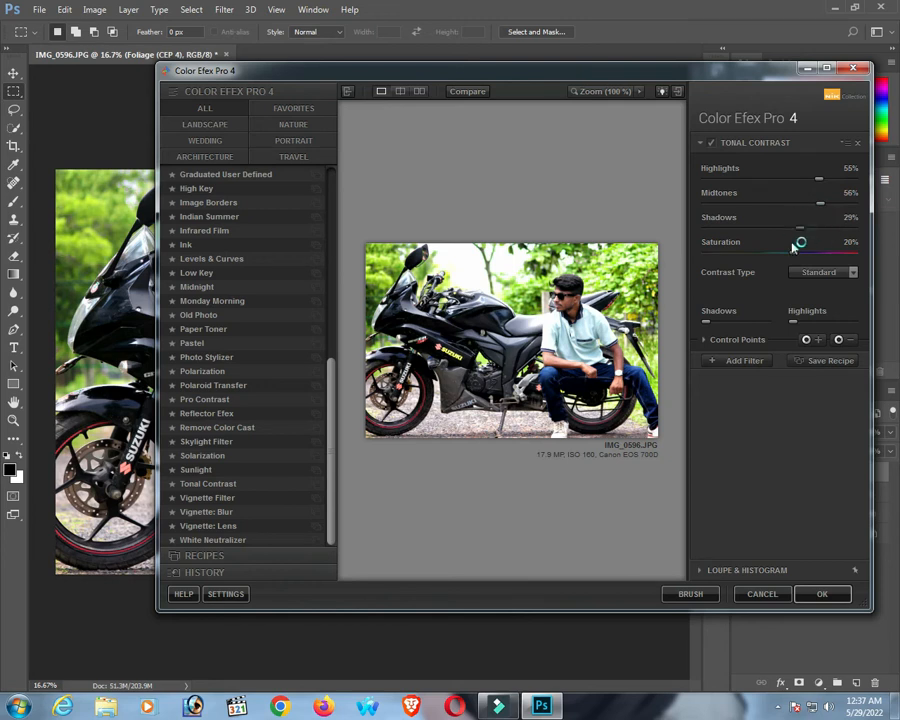
drag(791, 252, 814, 261)
drag(462, 78, 486, 132)
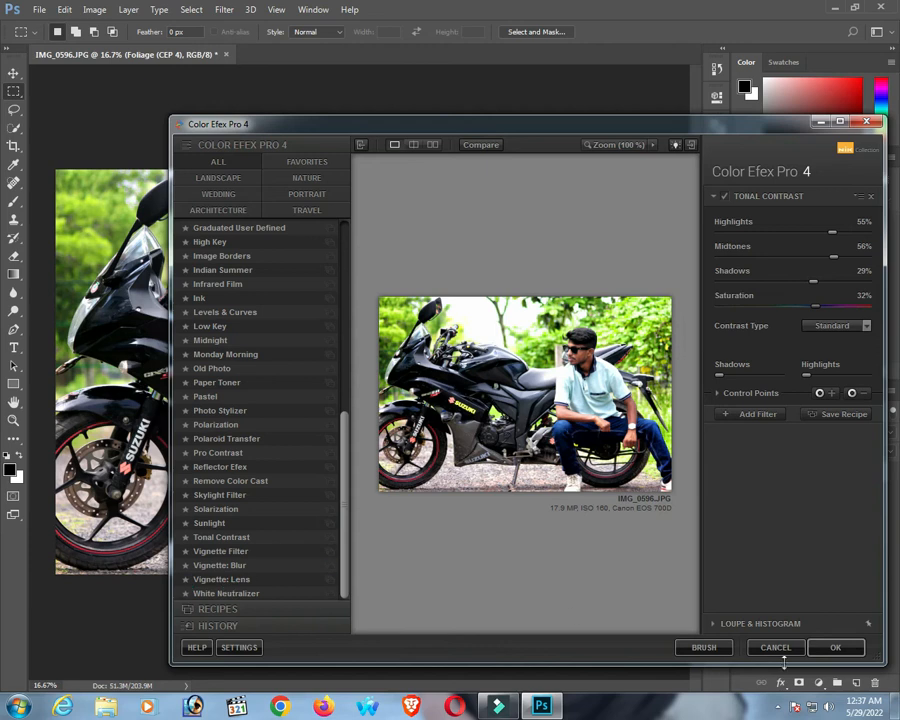
click(835, 648)
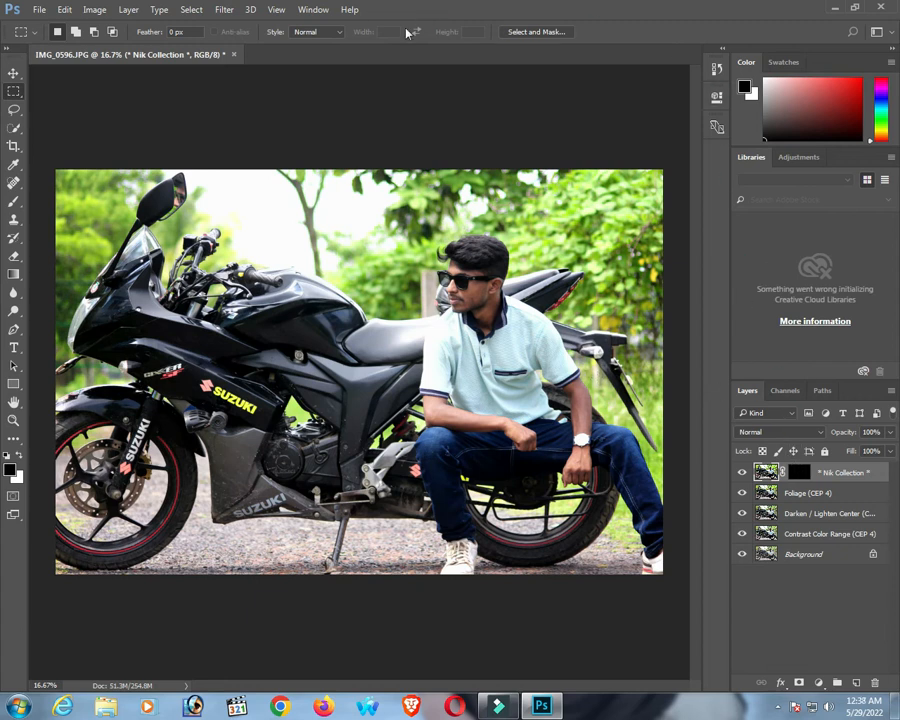
Step: Show the History panel, and reopen Color Efex Pro 4 for the Tonal Contrast layer
click(313, 9)
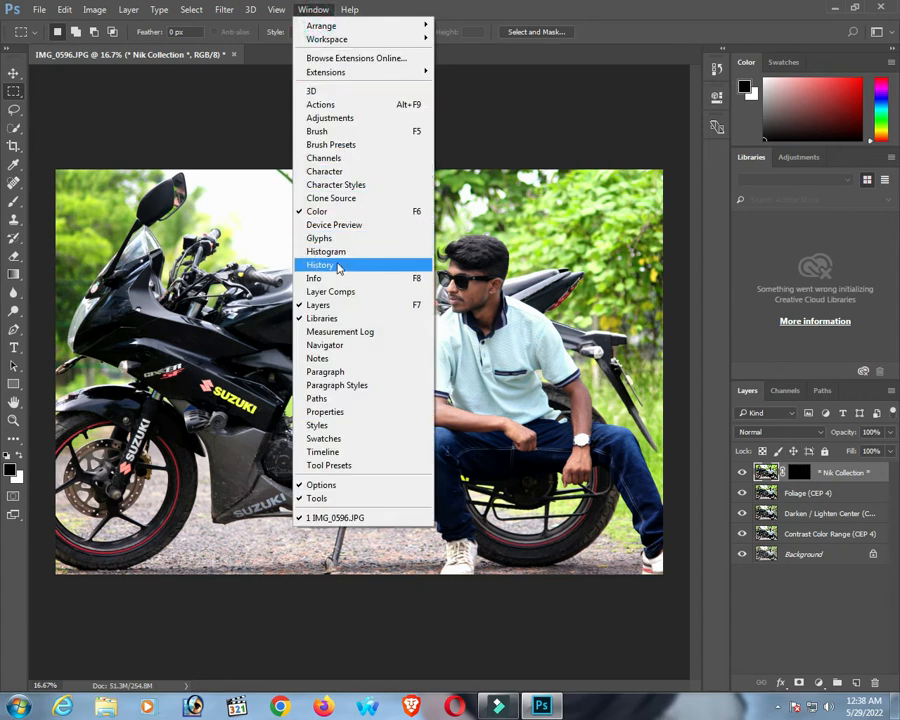
click(330, 265)
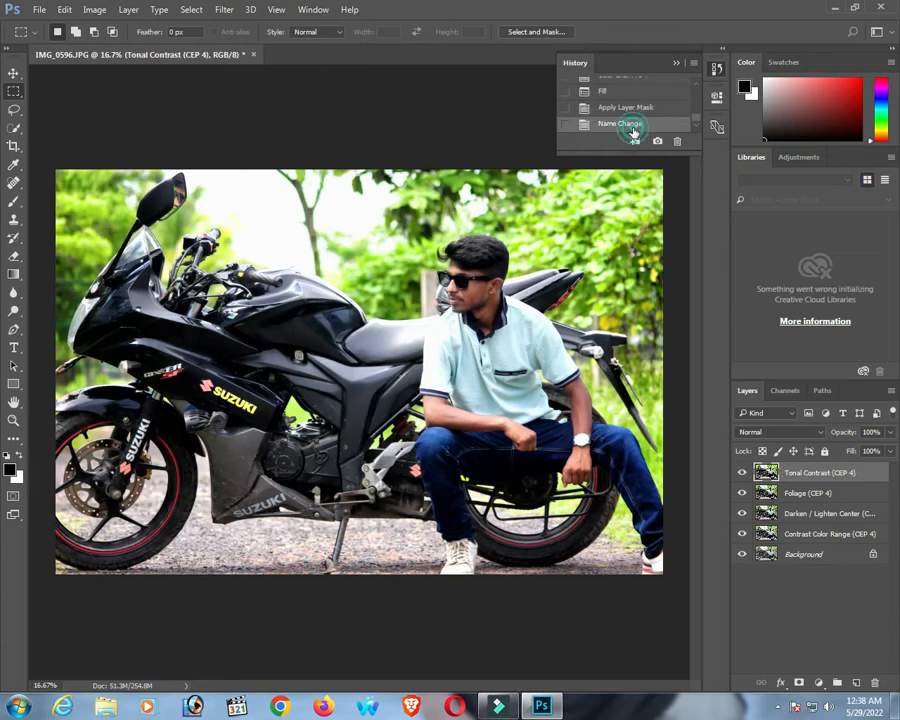
click(224, 10)
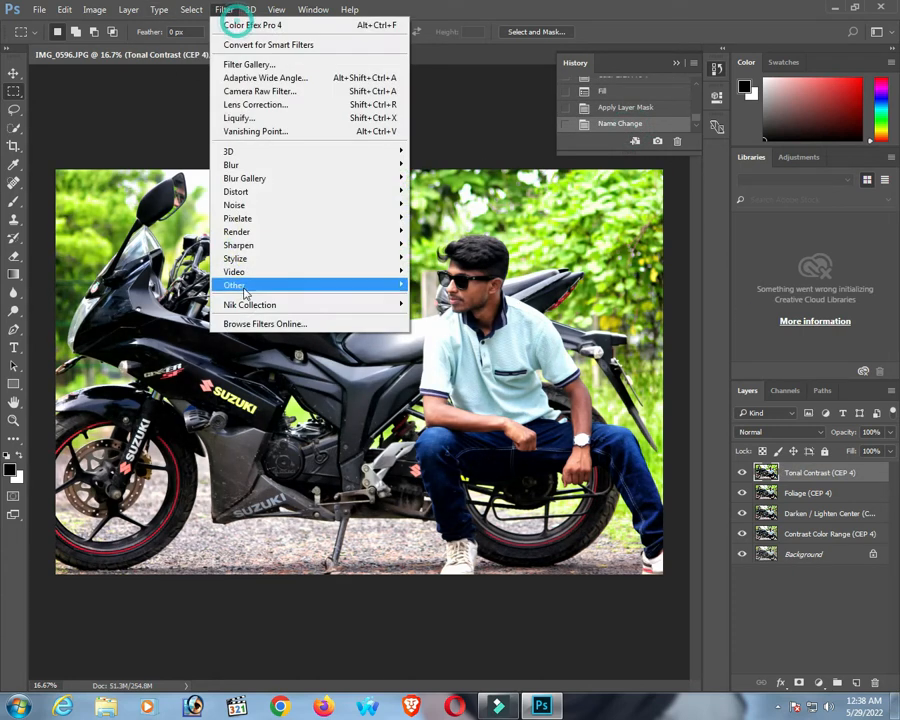
mouse_move(258, 304)
click(510, 318)
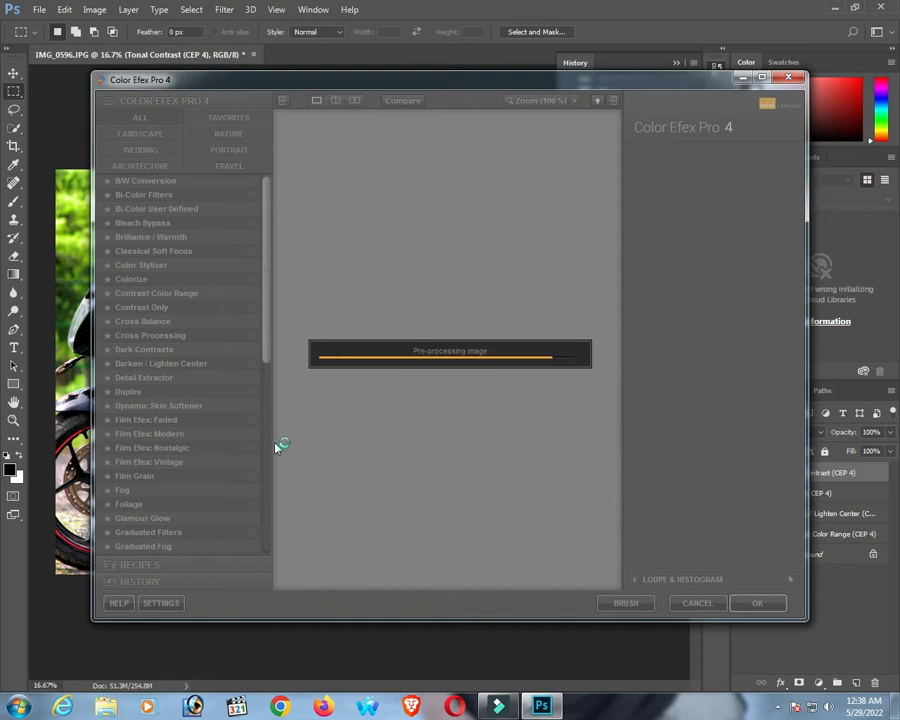
Step: Preview the White Neutralizer, Vignette: Blur and Vignette: Lens filters on the photo
scroll(200, 450, down, 3)
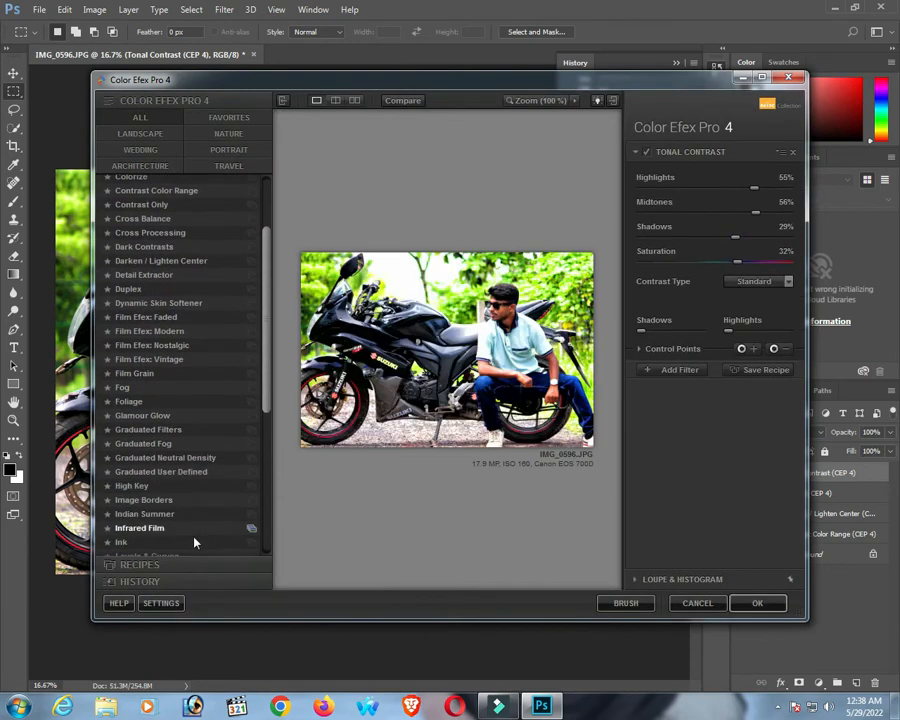
scroll(180, 540, down, 7)
click(148, 546)
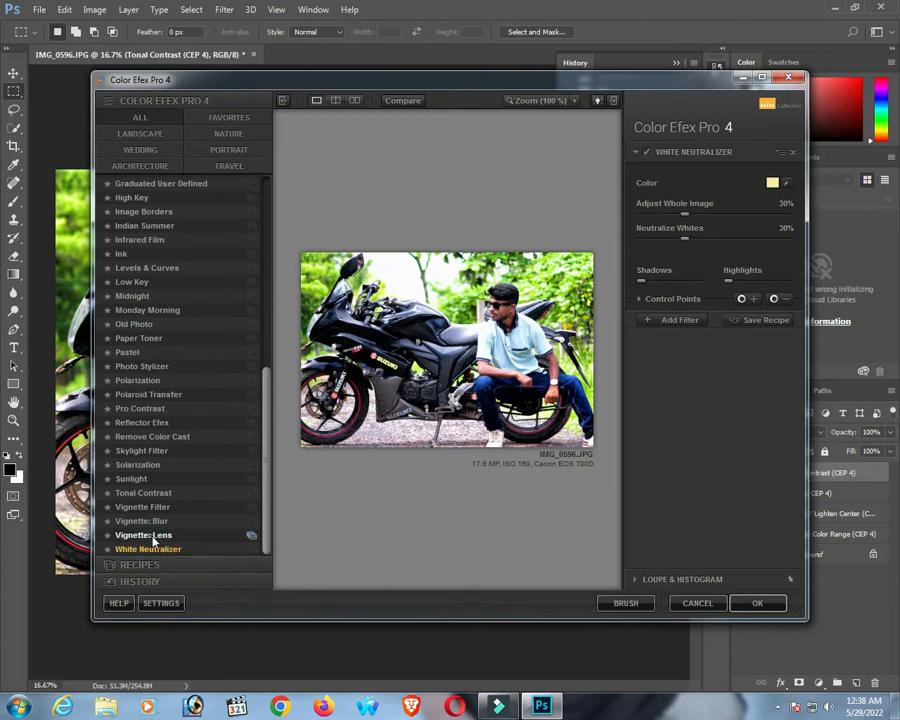
click(150, 535)
click(156, 521)
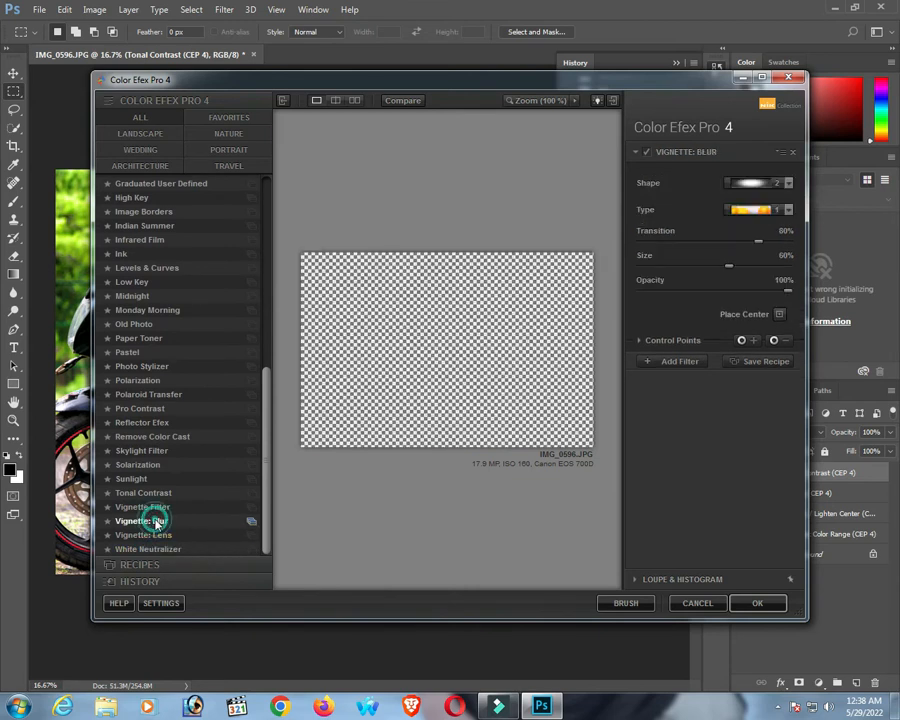
click(176, 535)
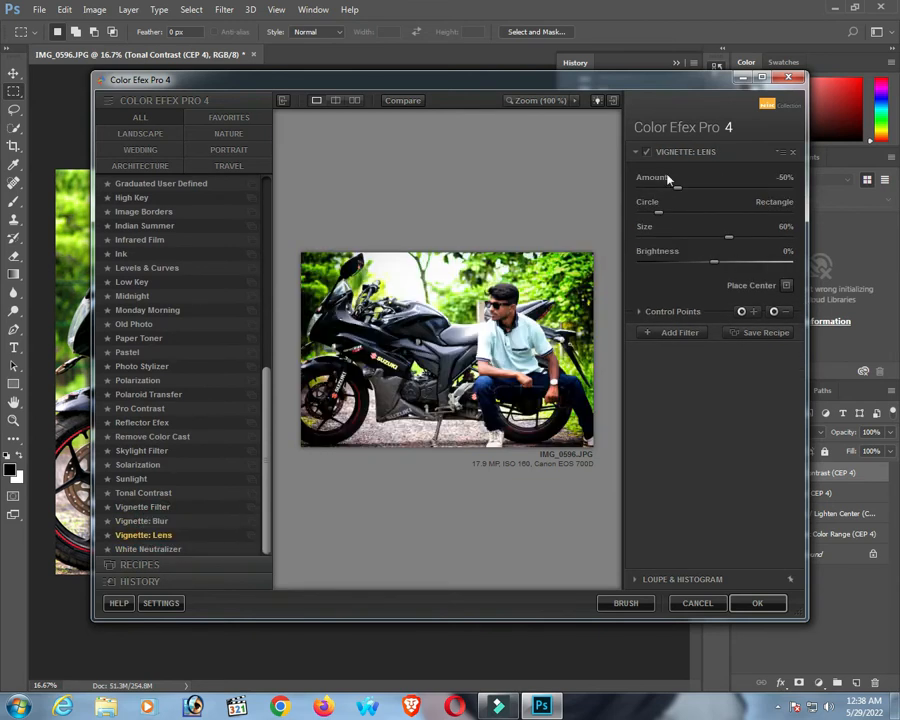
Step: Try a Vignette: Lens amount of -11% with a slightly more rectangular shape, and cancel the filter
drag(657, 193, 701, 193)
click(708, 190)
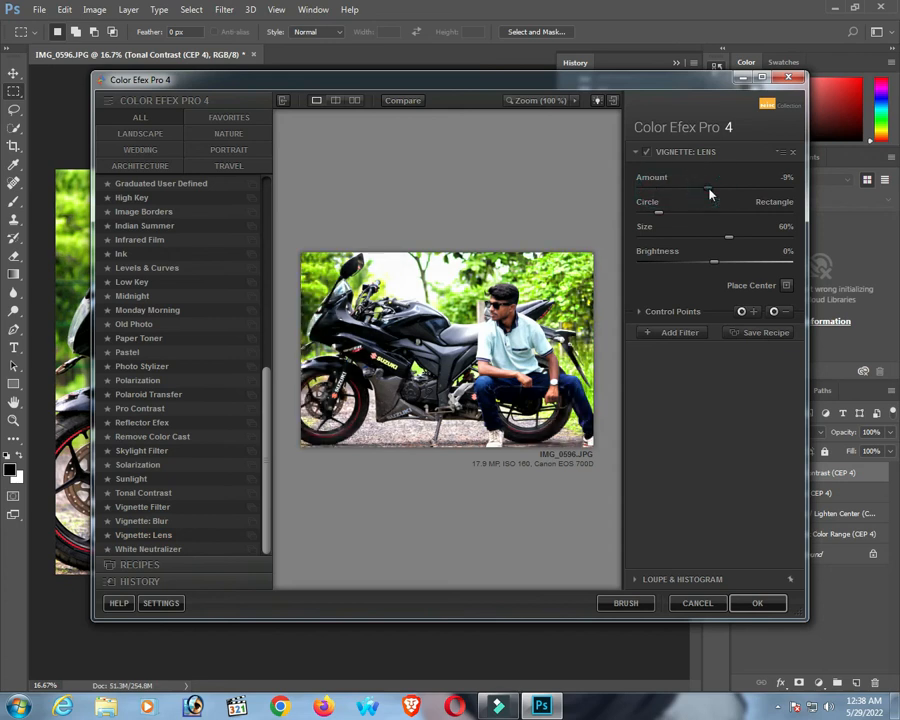
click(707, 190)
click(702, 187)
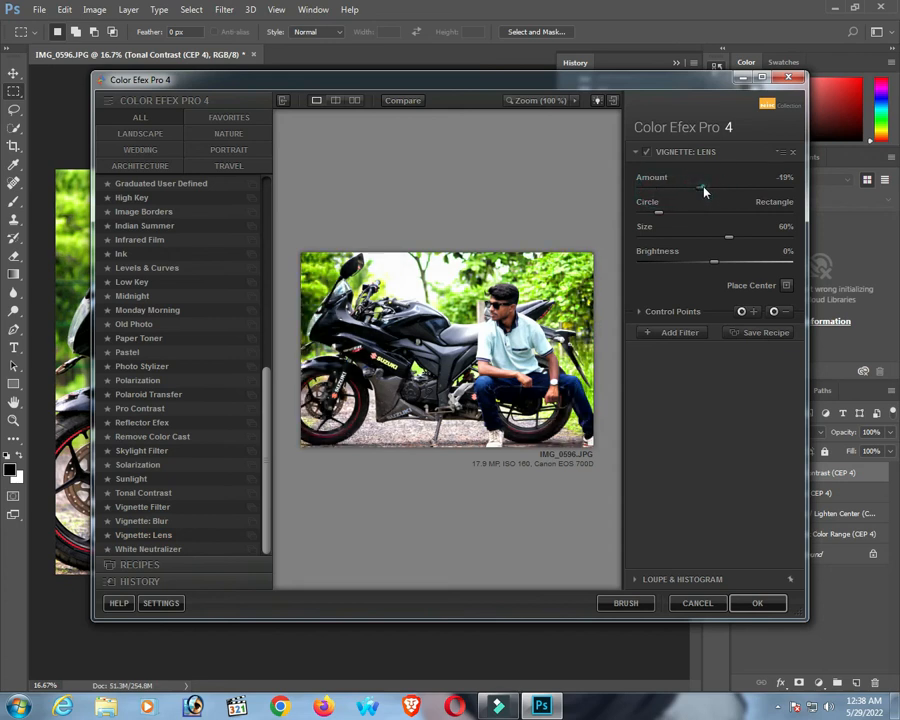
click(703, 187)
click(703, 187)
click(708, 191)
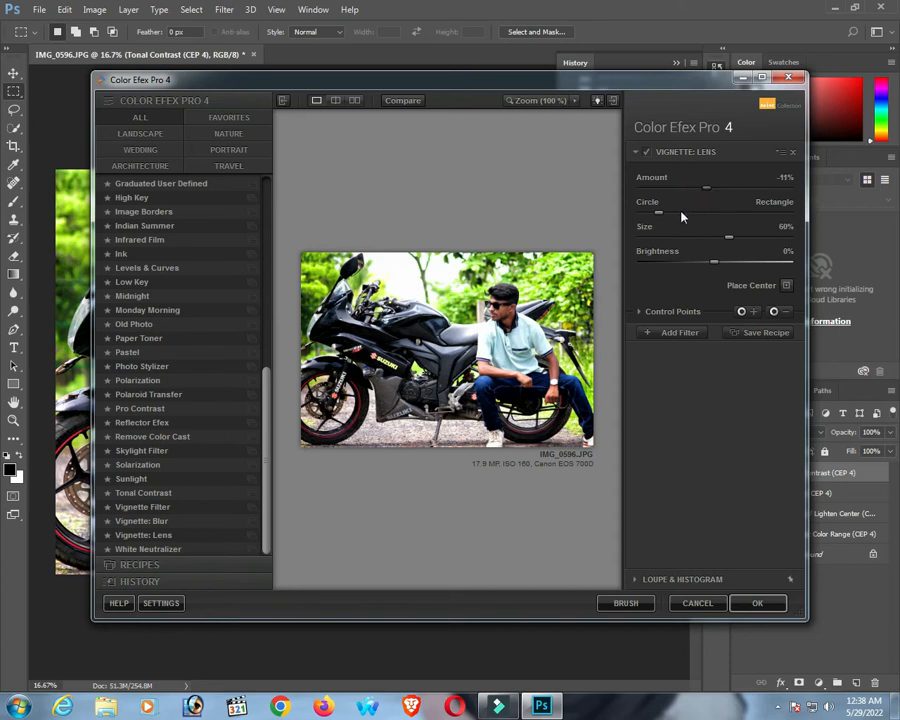
click(666, 212)
click(697, 603)
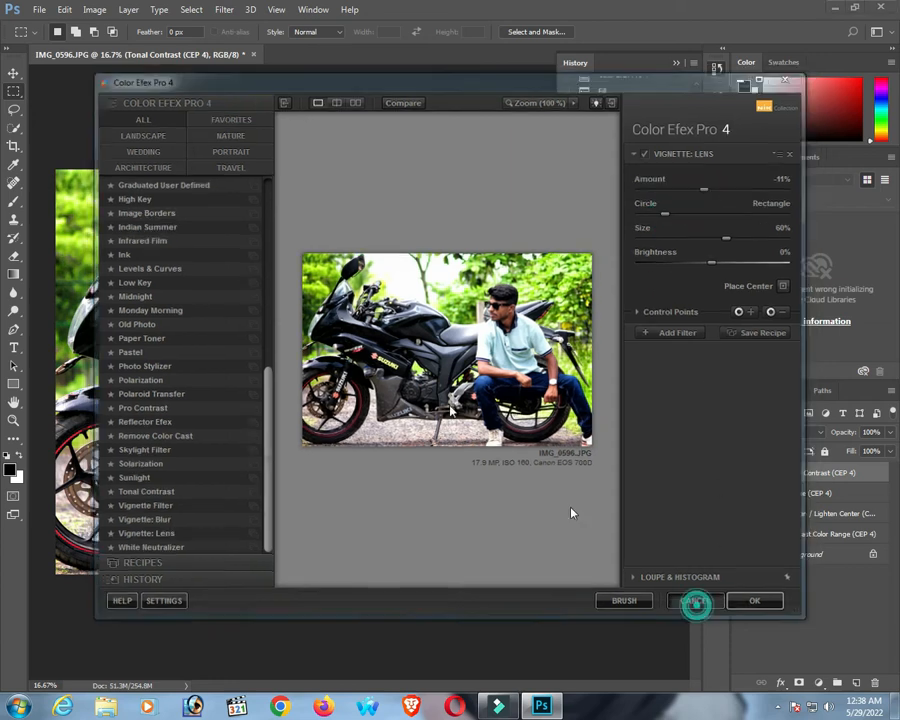
Step: Save the photo to the Desktop as a JPEG named IMG_0596 copy, with quality 10 and Progressive format
key(ctrl+minus)
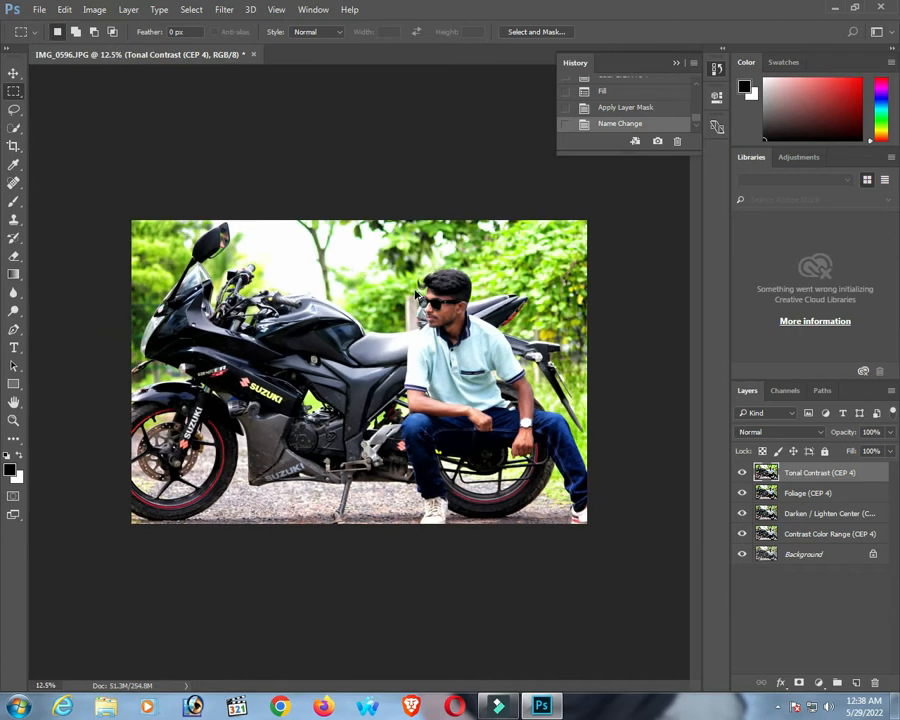
key(ctrl+shift+s)
scroll(104, 100, up, 2)
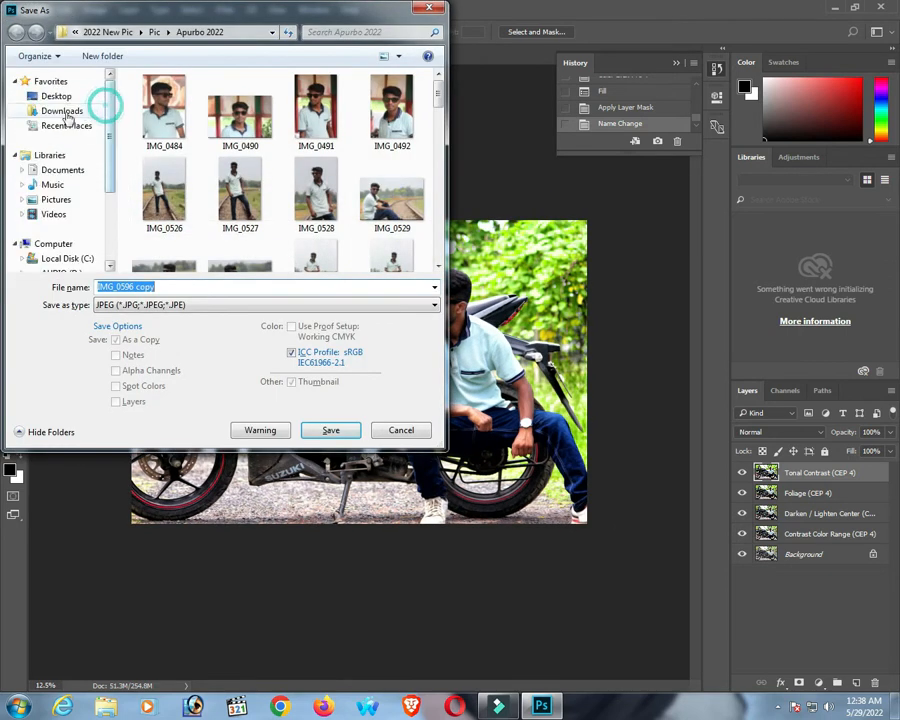
click(62, 95)
click(331, 432)
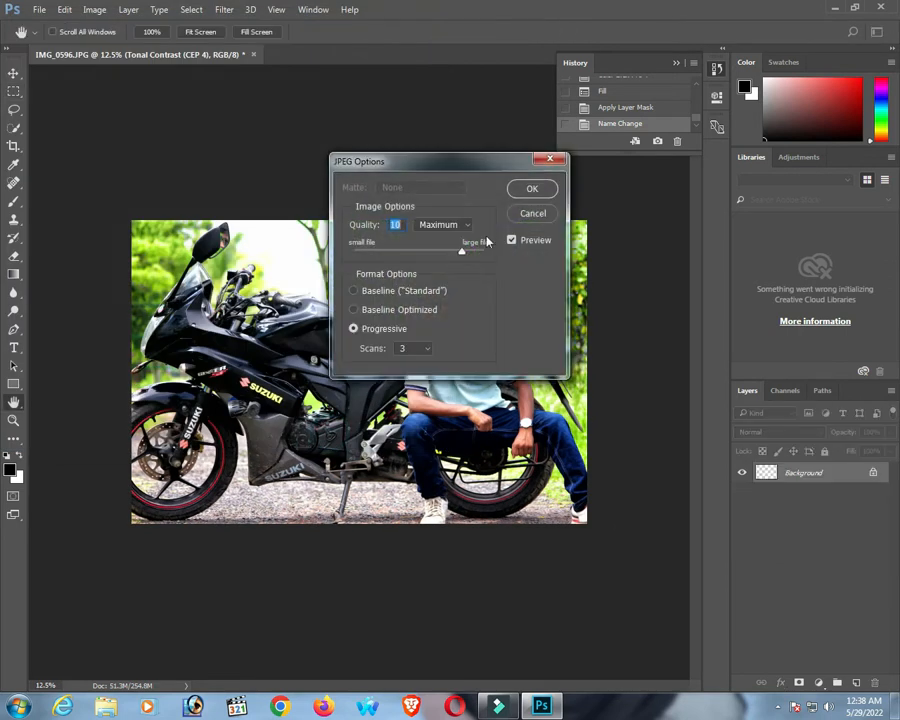
click(531, 189)
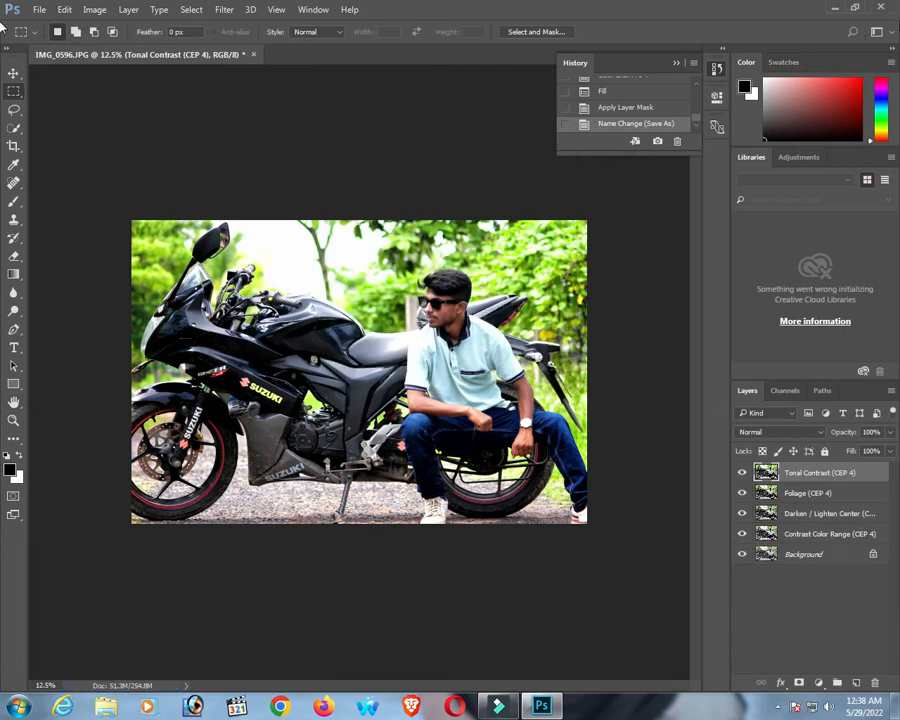
Step: Quit the current Photoshop and open IMG_0596 copy from the desktop in the older Adobe Photoshop, declining the update check
key(ctrl+q)
click(455, 267)
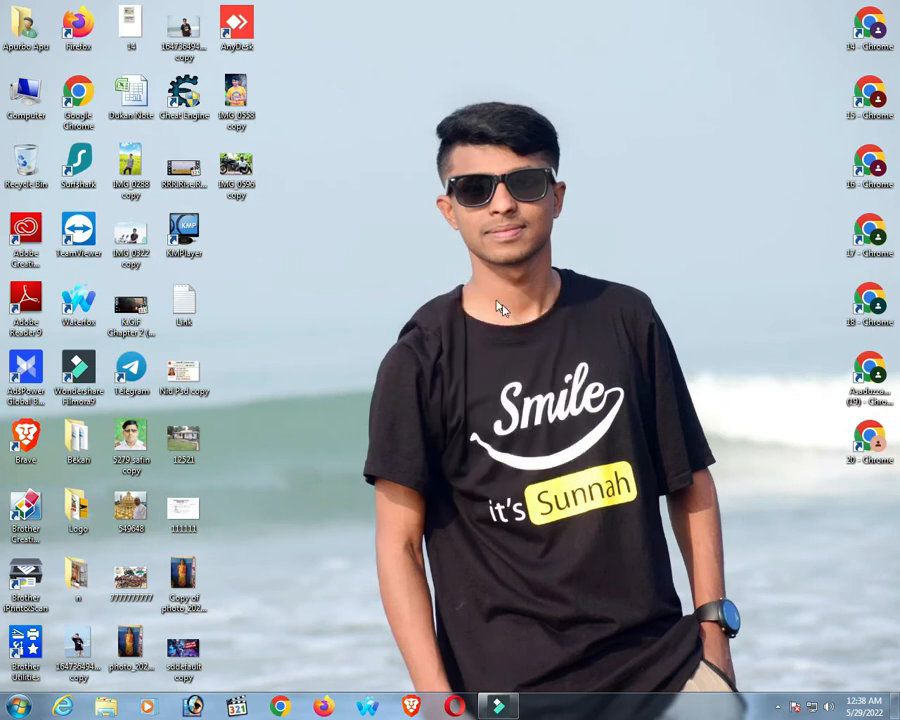
double_click(236, 168)
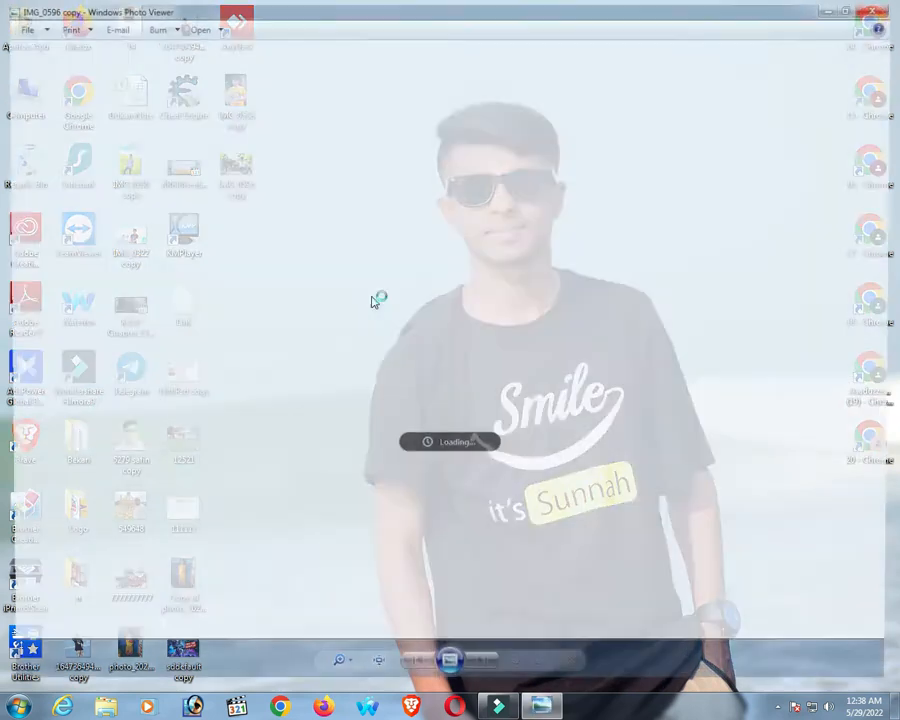
right_click(382, 216)
click(442, 223)
click(675, 243)
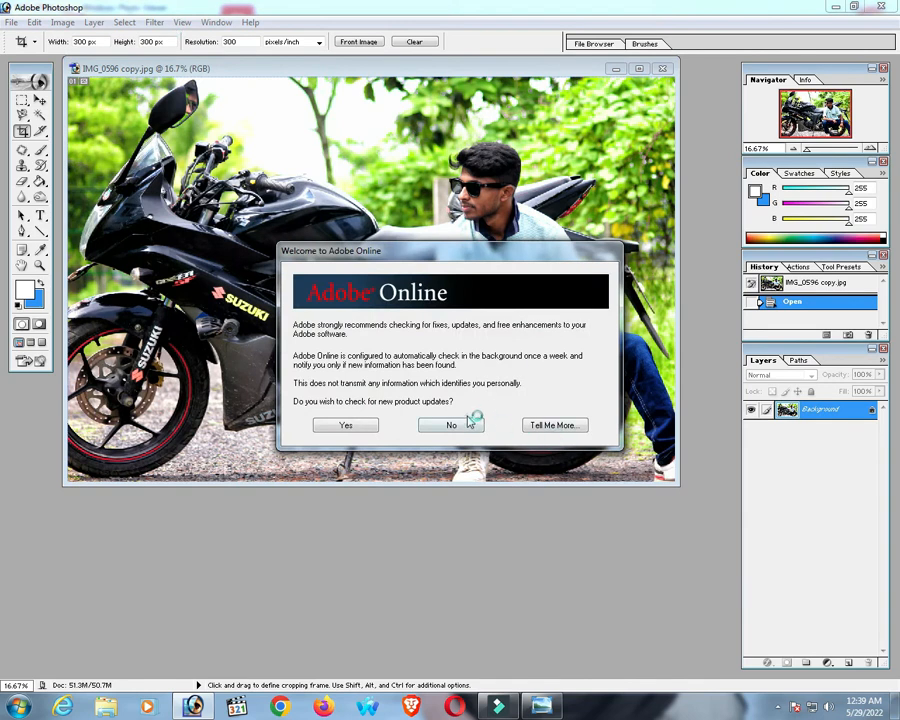
click(452, 421)
Step: Apply the DCE Tools AutoEnhance filter to the photo with the Midtones raised slightly
click(155, 22)
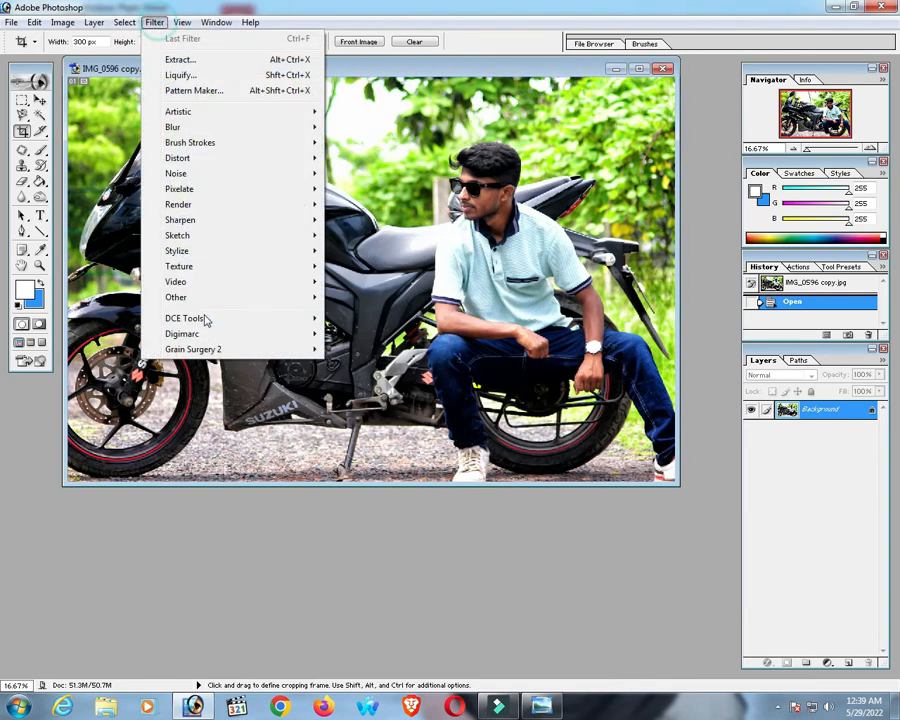
mouse_move(215, 321)
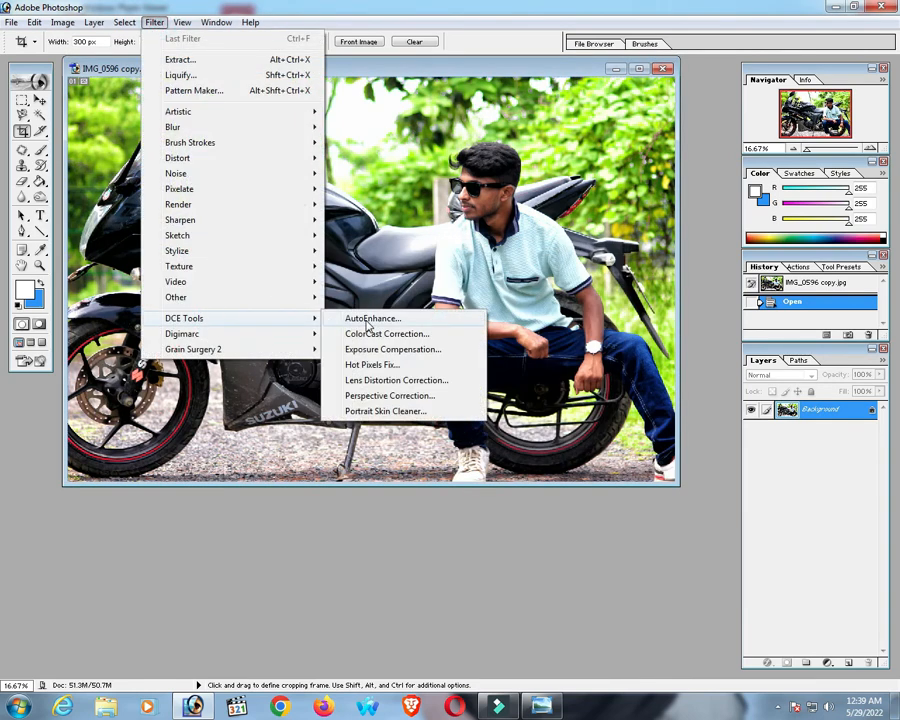
click(367, 319)
click(446, 415)
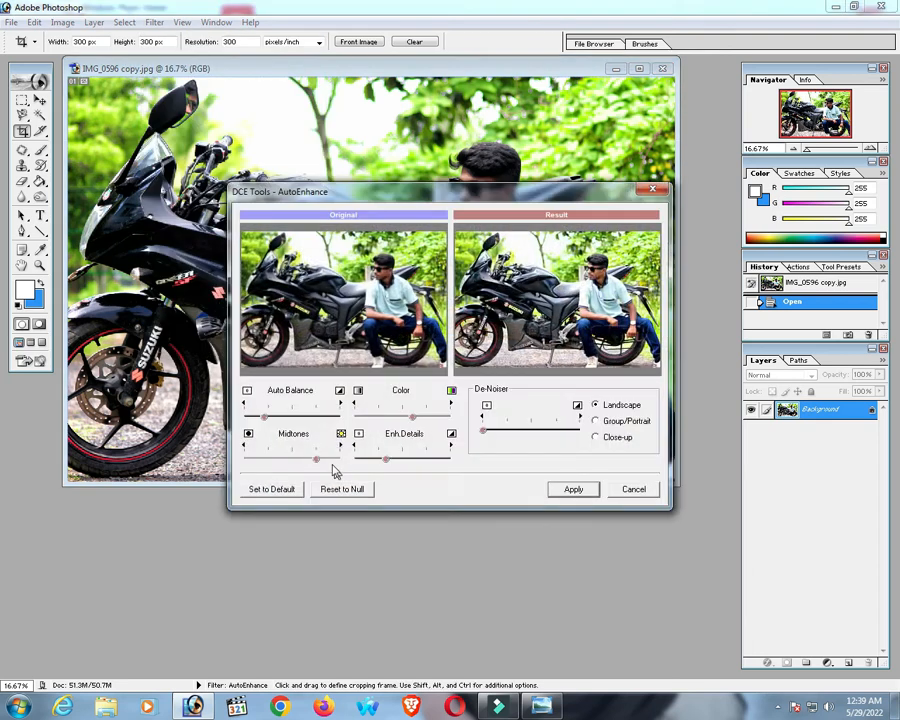
drag(323, 457, 333, 456)
click(573, 489)
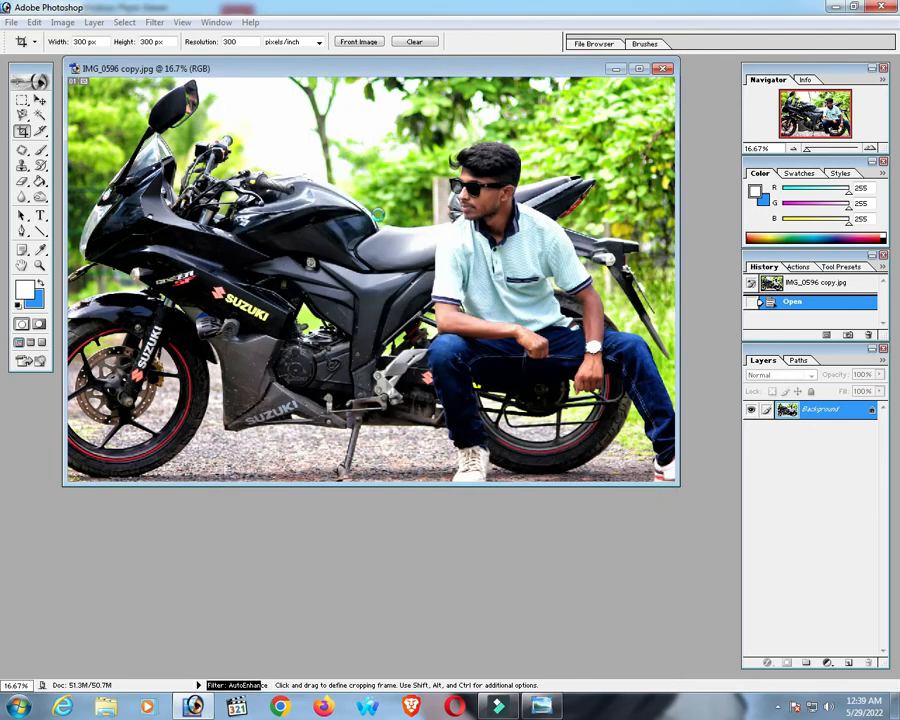
Step: Apply the DCE Tools Portrait Skin Cleaner filter with Enhance Flesh Tones enabled
key(ctrl+plus)
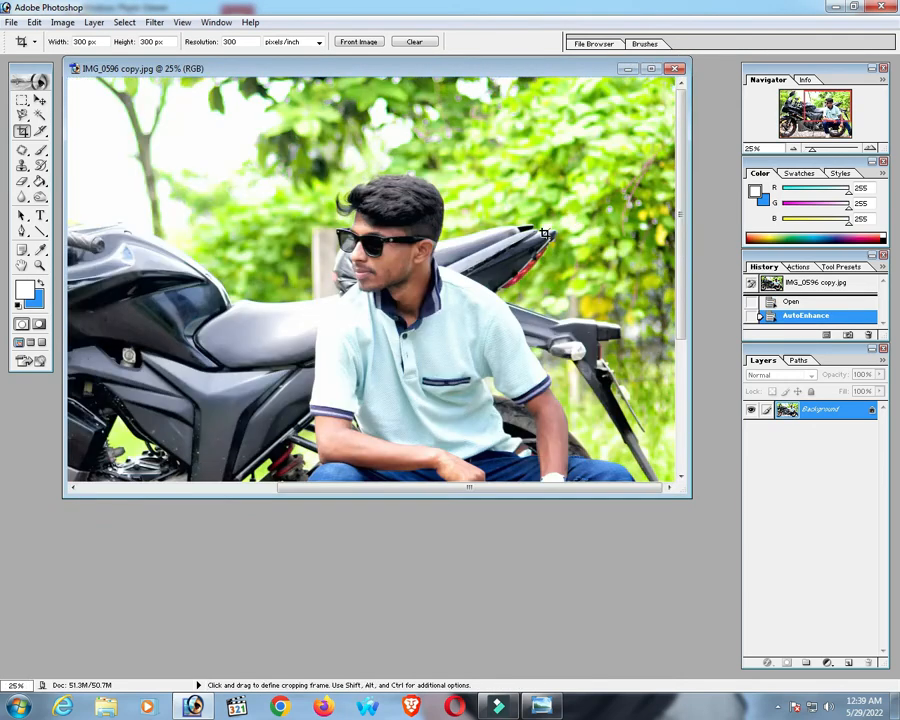
key(ctrl+minus)
click(186, 23)
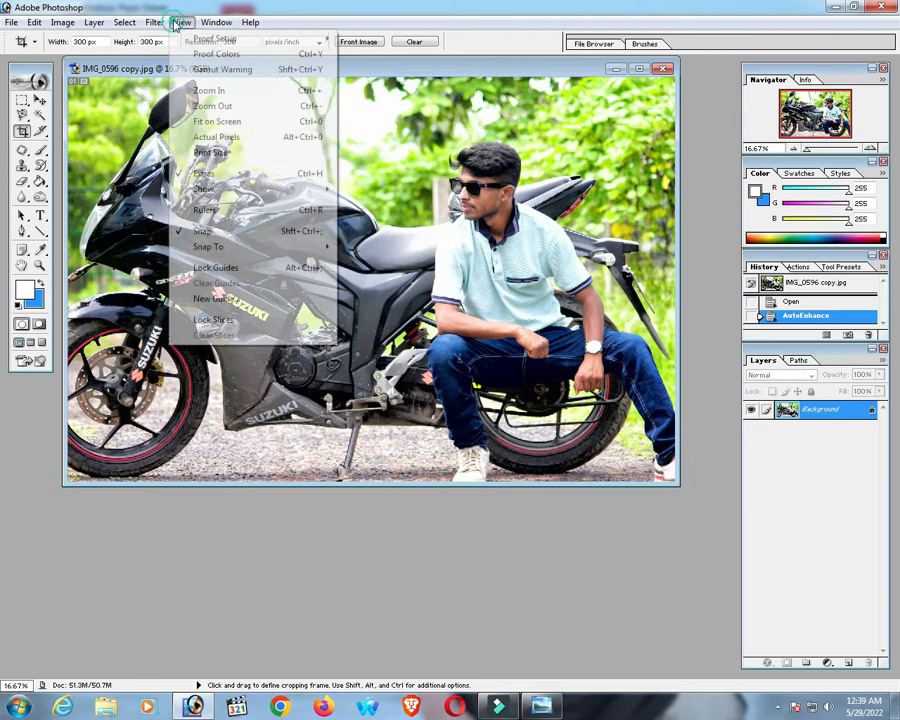
mouse_move(155, 22)
mouse_move(215, 318)
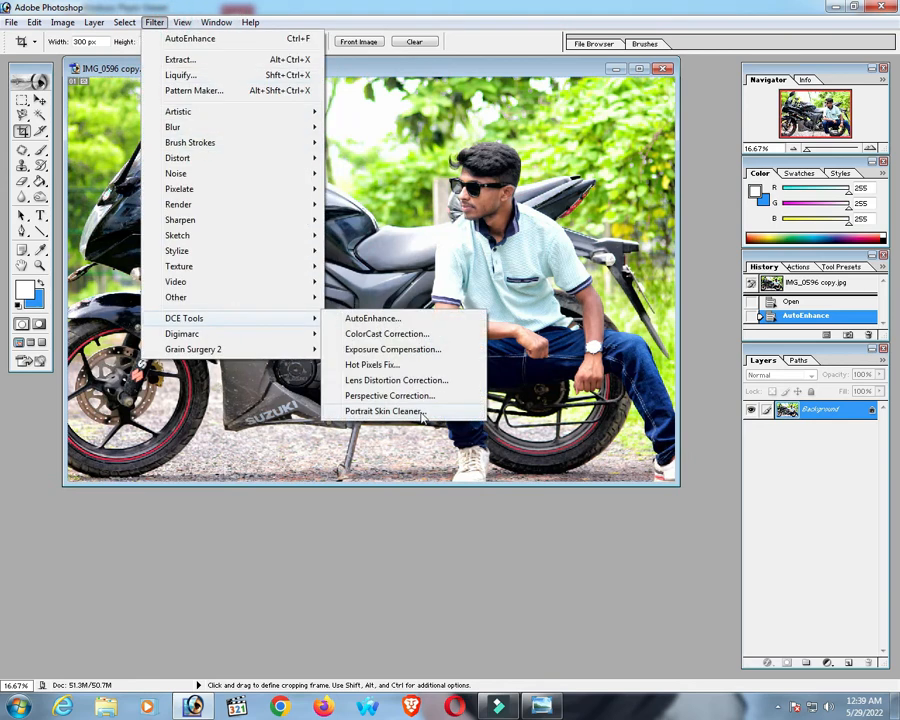
click(420, 413)
click(452, 413)
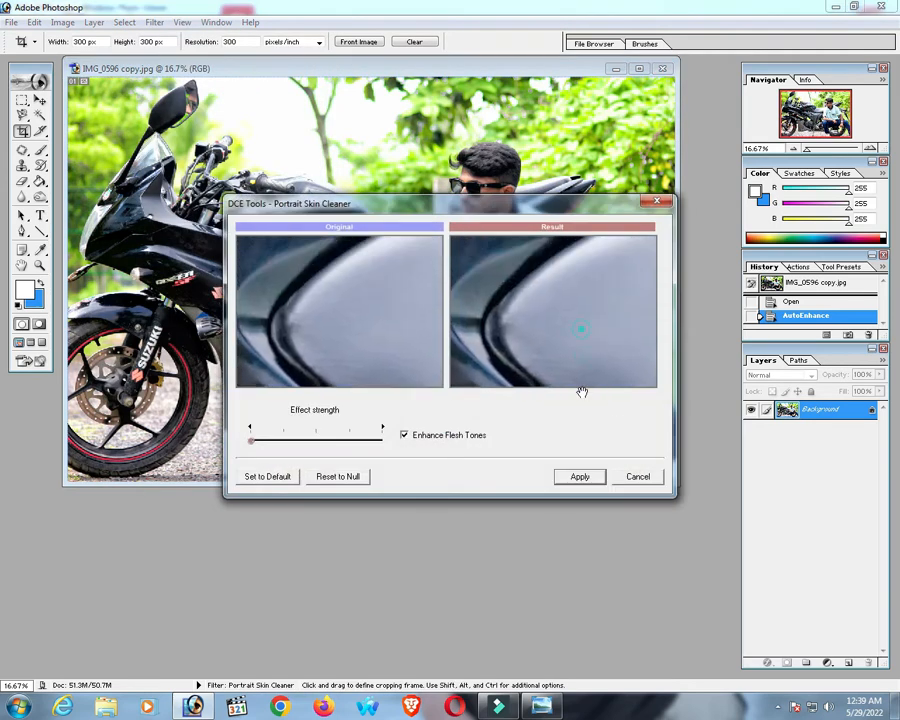
click(567, 478)
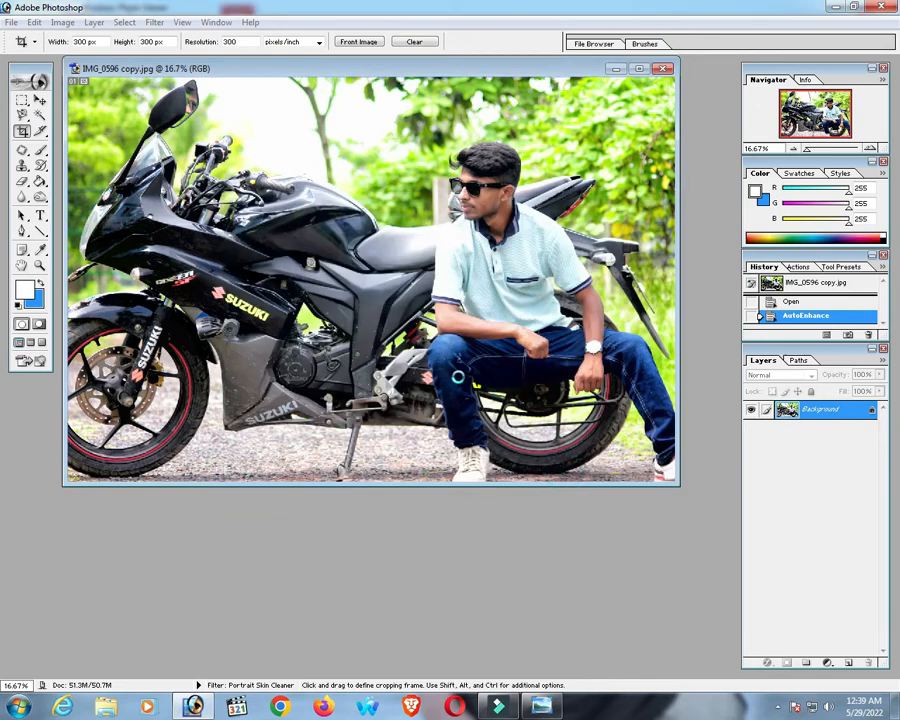
Step: Smooth the skin on the man's cheek using the Clone Stamp with a size 60 brush at 20% opacity and 50% flow
double_click(518, 67)
ctrl+click(598, 262)
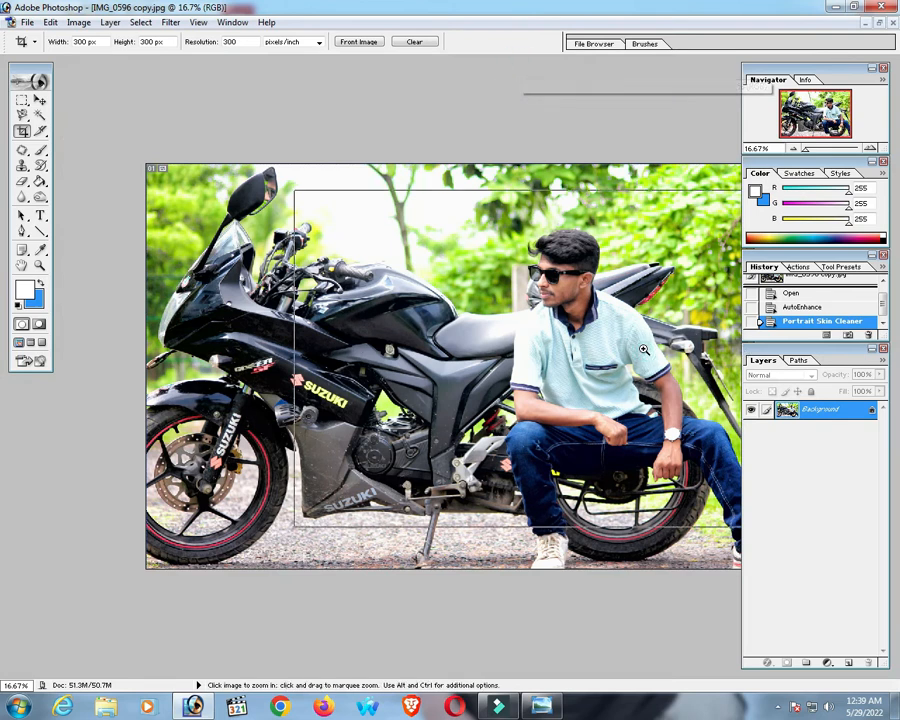
ctrl+click(596, 264)
ctrl+click(594, 242)
drag(394, 321, 428, 312)
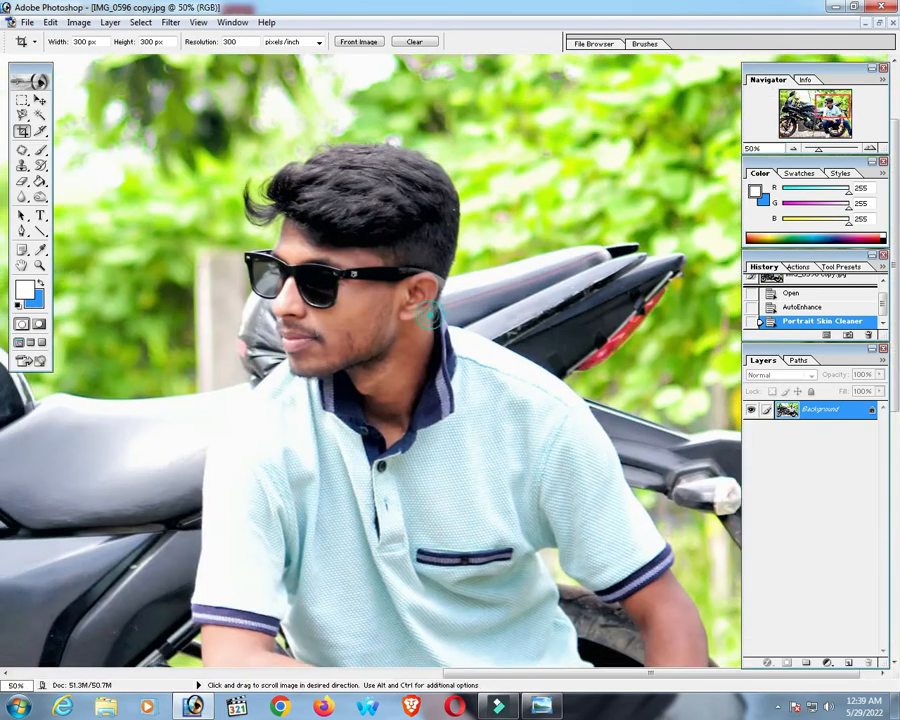
key(s)
key(ctrl+plus)
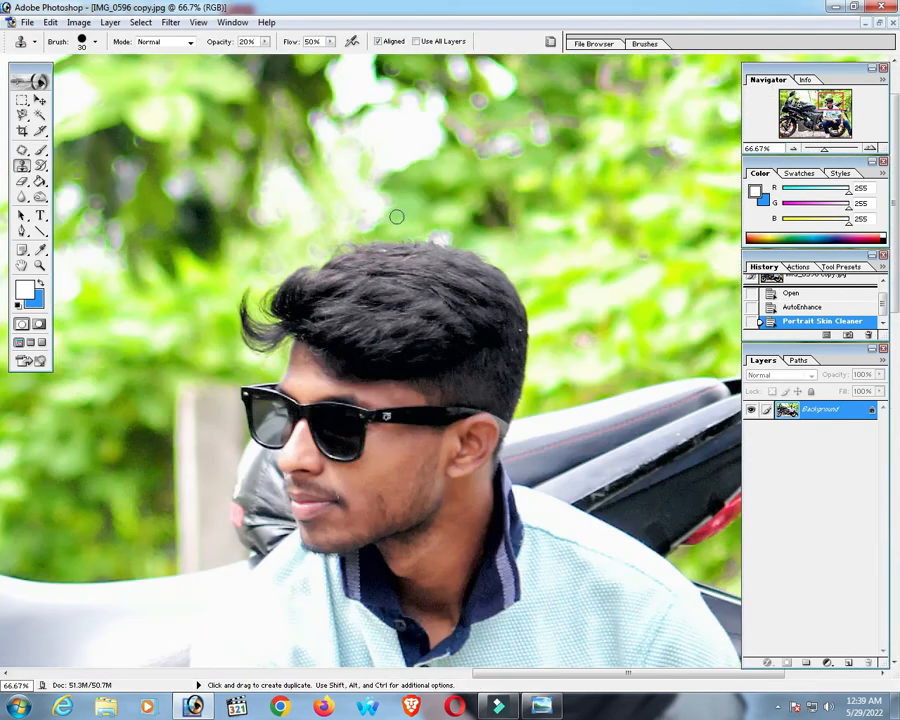
alt+click(395, 444)
click(404, 439)
click(417, 436)
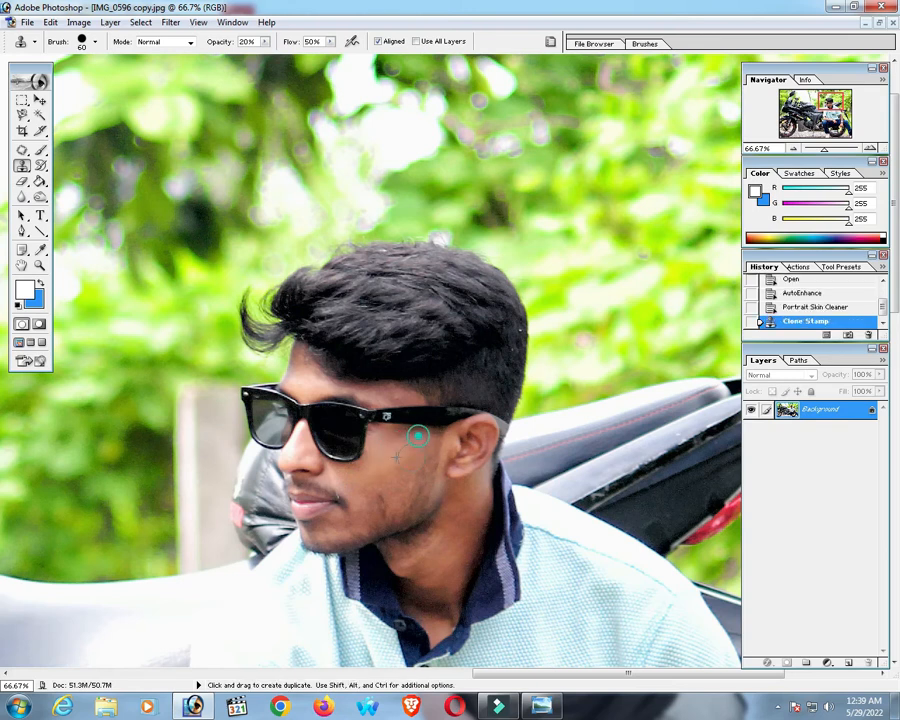
alt+click(400, 449)
click(394, 468)
click(393, 478)
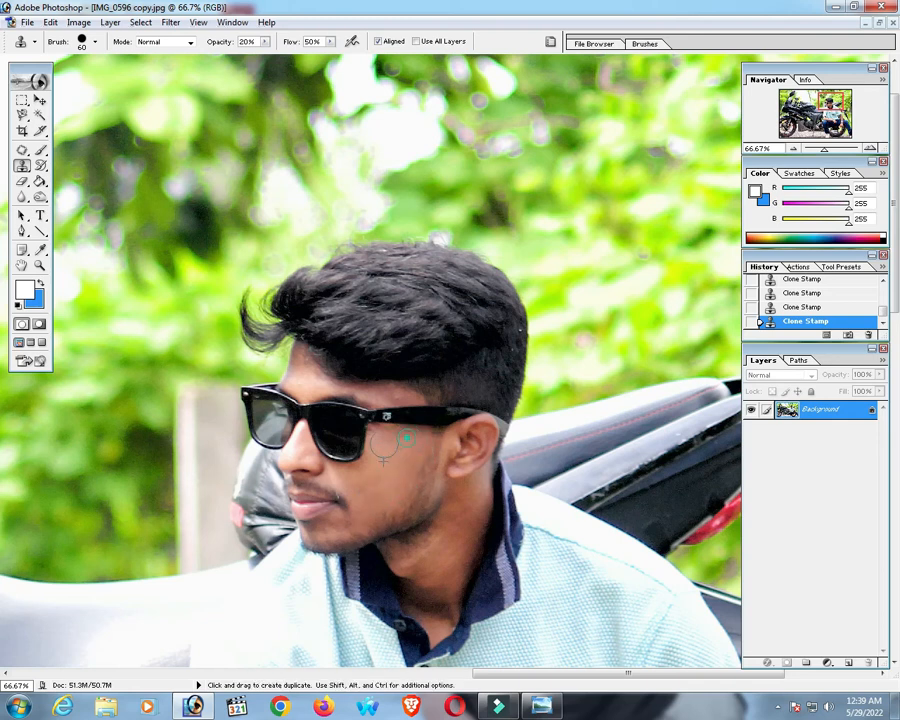
alt+click(393, 463)
click(379, 480)
alt+click(397, 447)
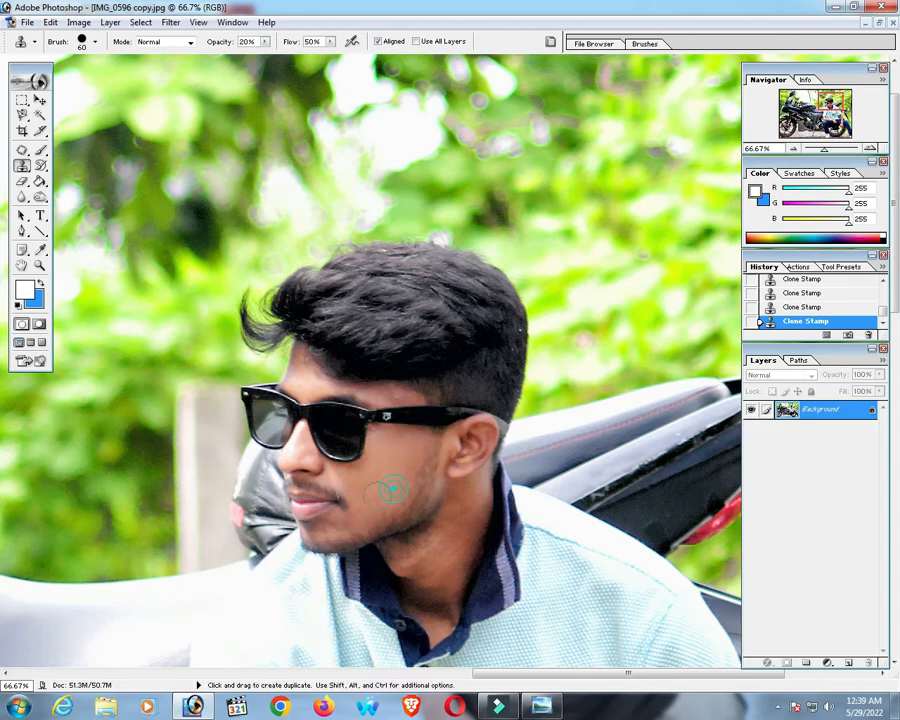
click(378, 478)
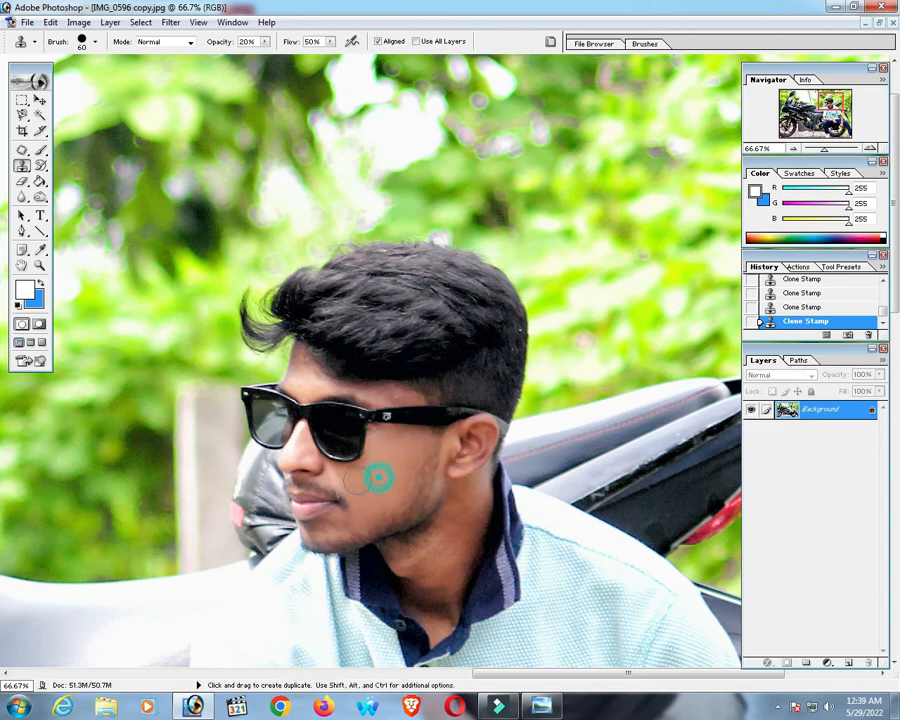
Step: Clone clean skin over the uneven areas of the man's neck and beside his mouth
alt+click(460, 532)
click(459, 505)
alt+click(460, 528)
click(454, 569)
alt+click(450, 554)
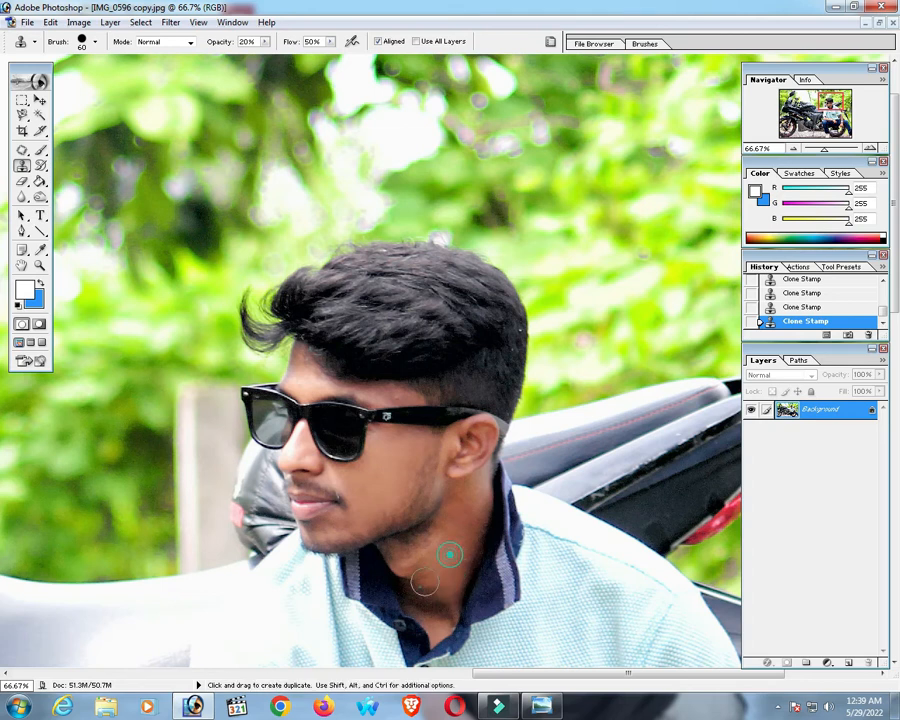
click(429, 584)
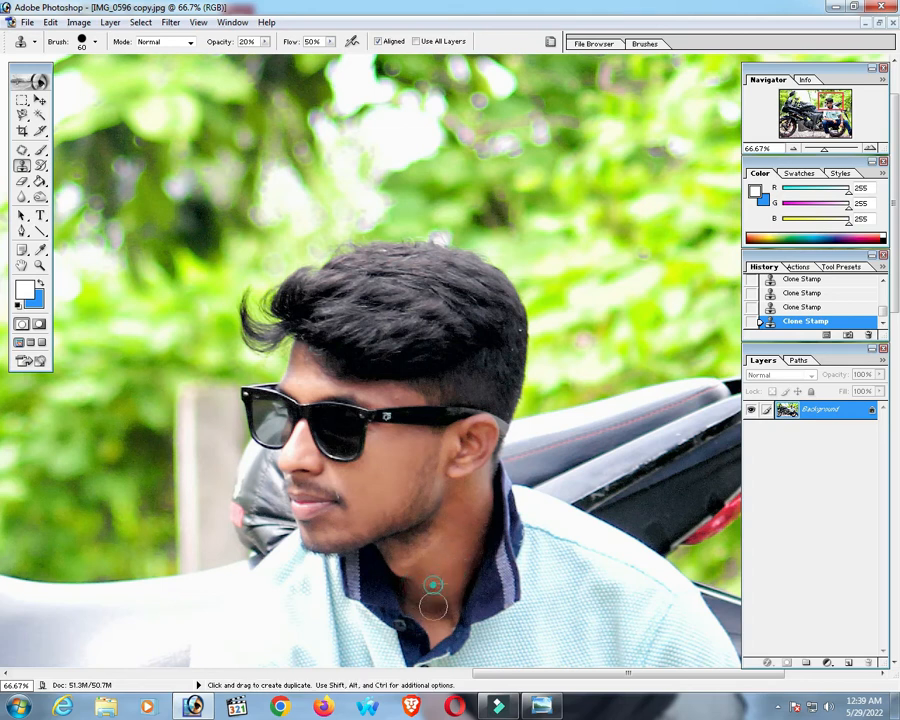
alt+click(449, 560)
click(444, 613)
alt+click(356, 483)
click(341, 496)
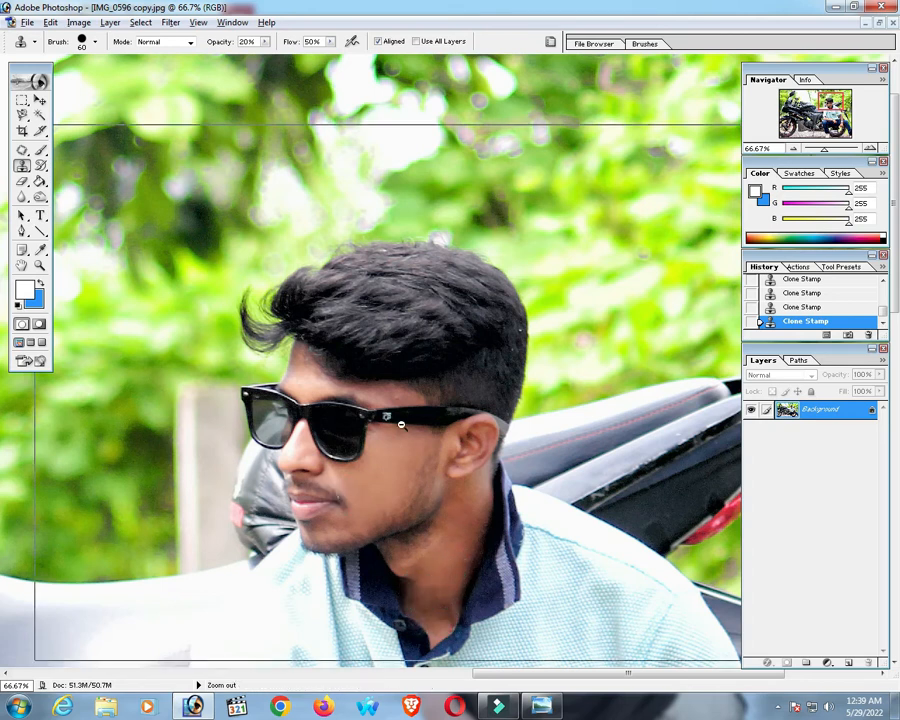
Step: Clone over the uneven skin on the man's resting forearm, starting just below the sleeve
alt+click(401, 425)
alt+click(401, 425)
alt+click(401, 425)
alt+click(401, 425)
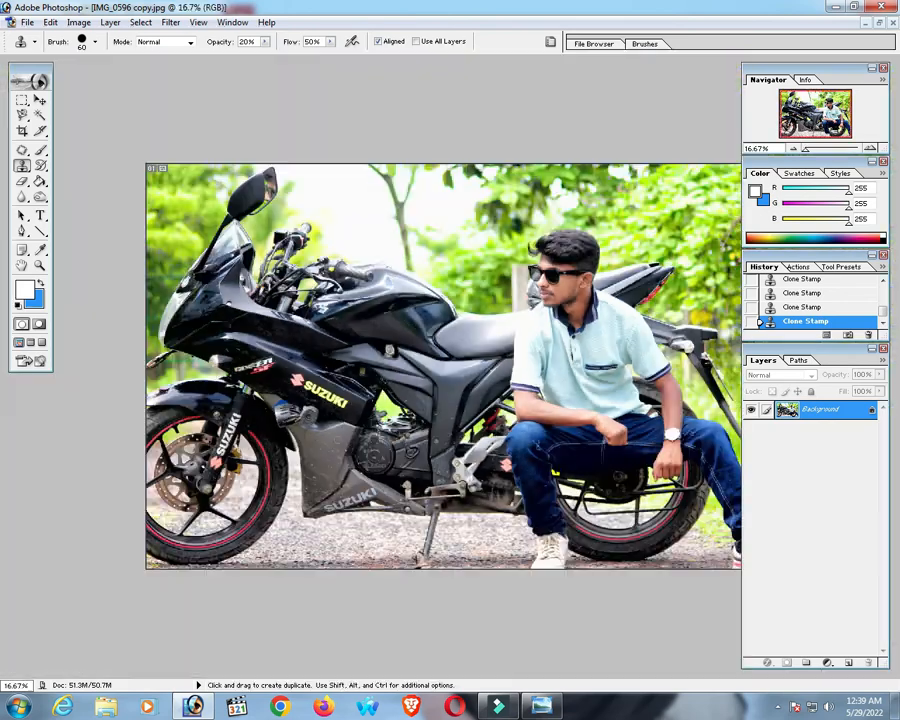
ctrl+click(648, 360)
ctrl+click(648, 360)
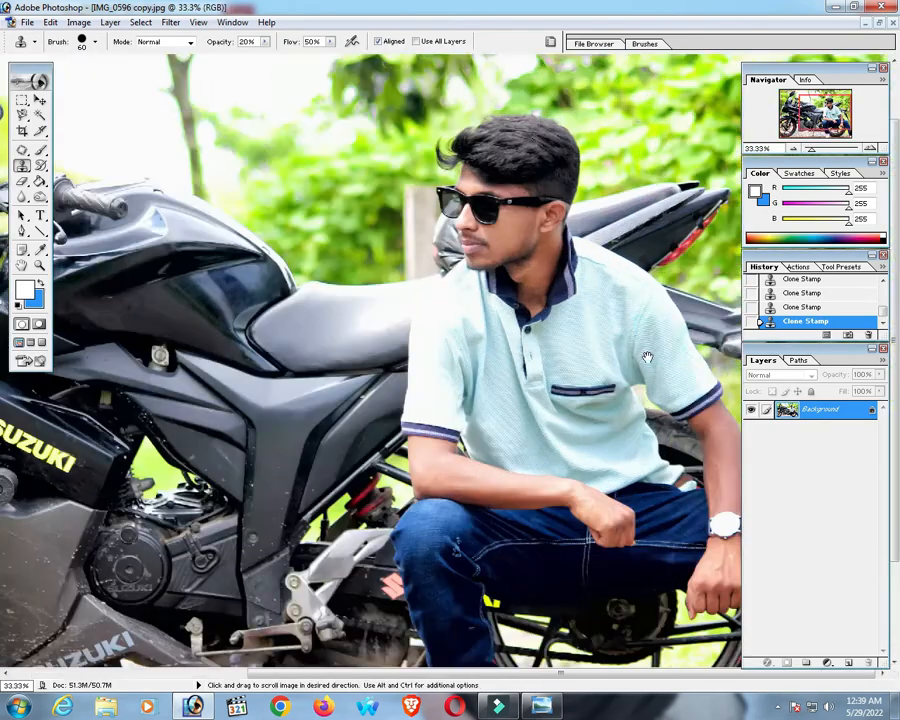
drag(646, 359, 655, 235)
alt+click(458, 338)
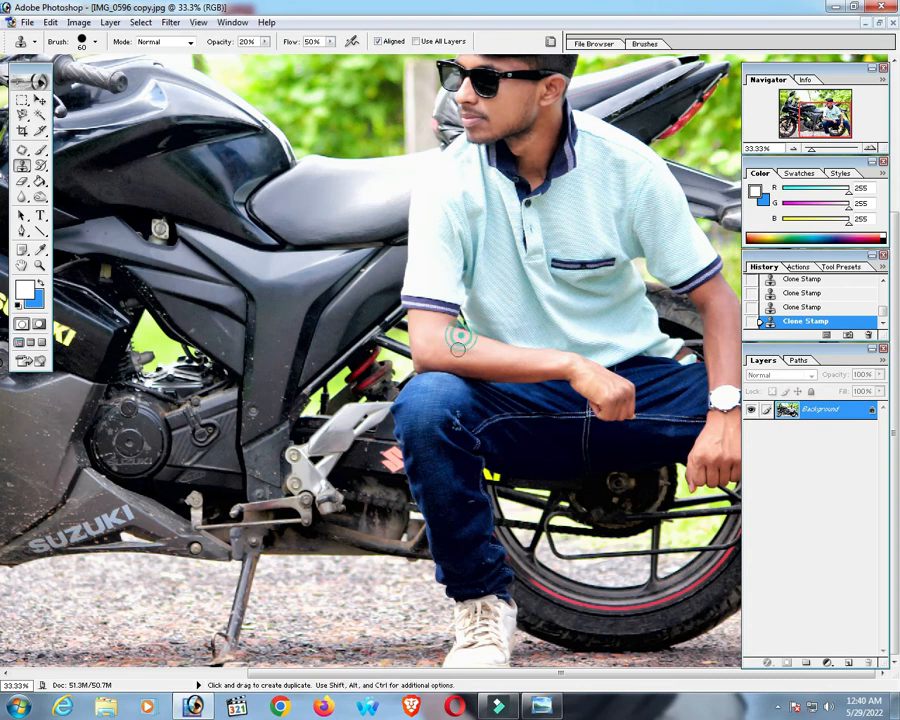
mouse_move(460, 344)
mouse_down()
mouse_move(480, 348)
mouse_move(490, 370)
mouse_up()
alt+click(454, 341)
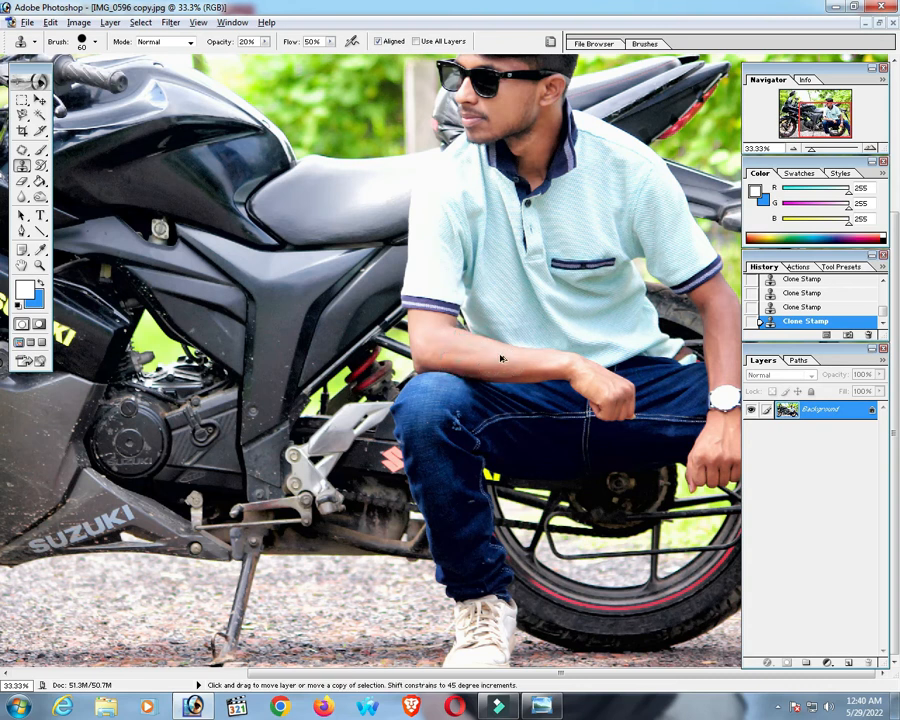
Step: Step back two forearm clone strokes, restore one, and continue smoothing the skin towards the elbow and along the forearm
key(ctrl+alt+z)
key(ctrl+alt+z)
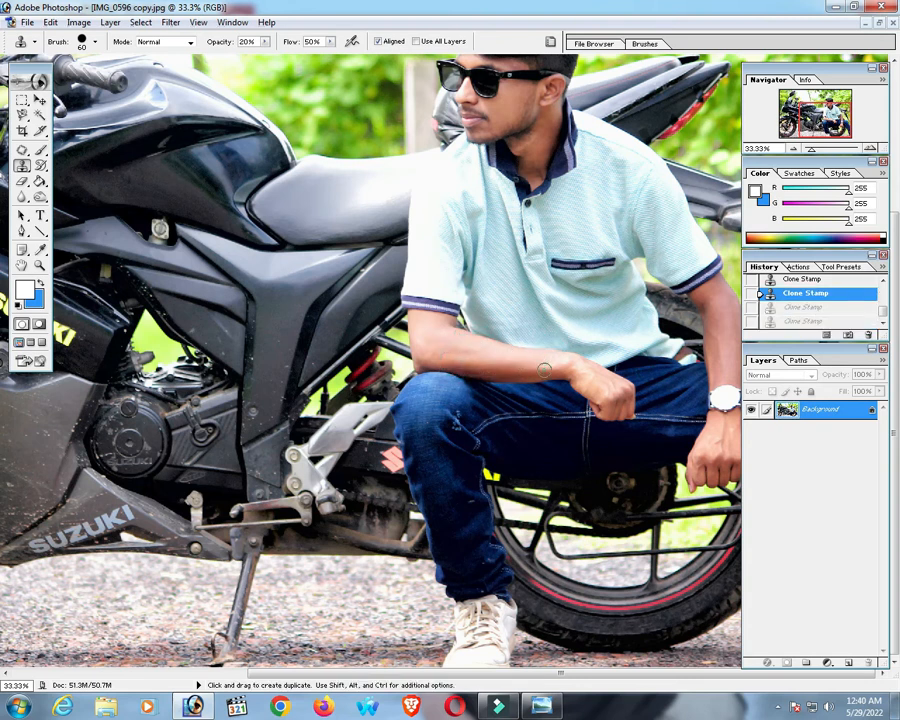
key(ctrl+shift+z)
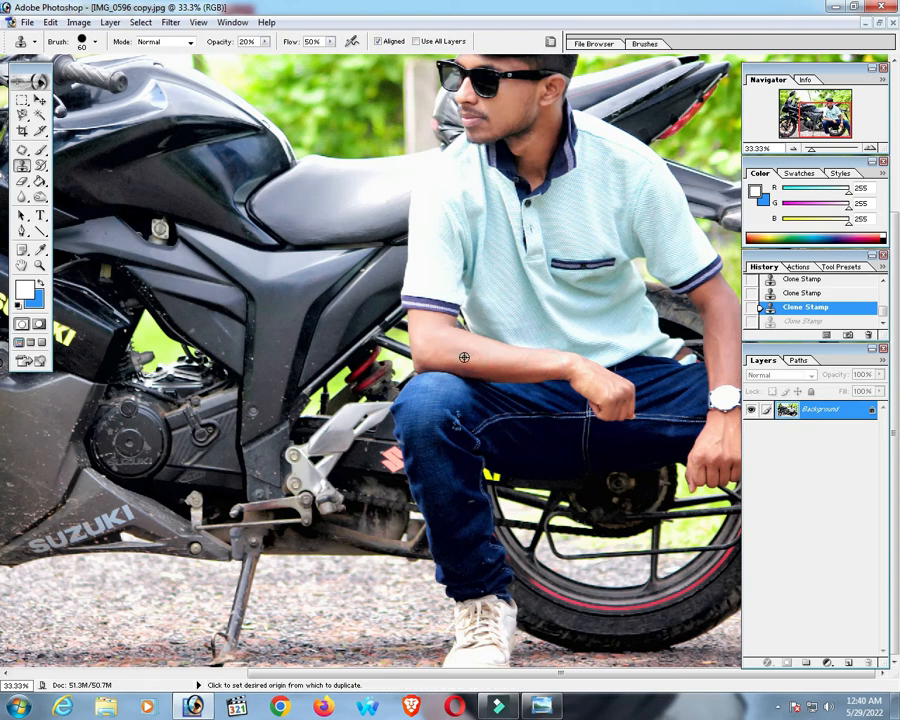
alt+click(464, 357)
mouse_move(466, 364)
mouse_down()
mouse_move(532, 367)
mouse_move(452, 369)
mouse_move(468, 373)
mouse_move(424, 353)
mouse_up()
alt+click(535, 365)
alt+click(481, 365)
alt+click(492, 365)
alt+click(490, 360)
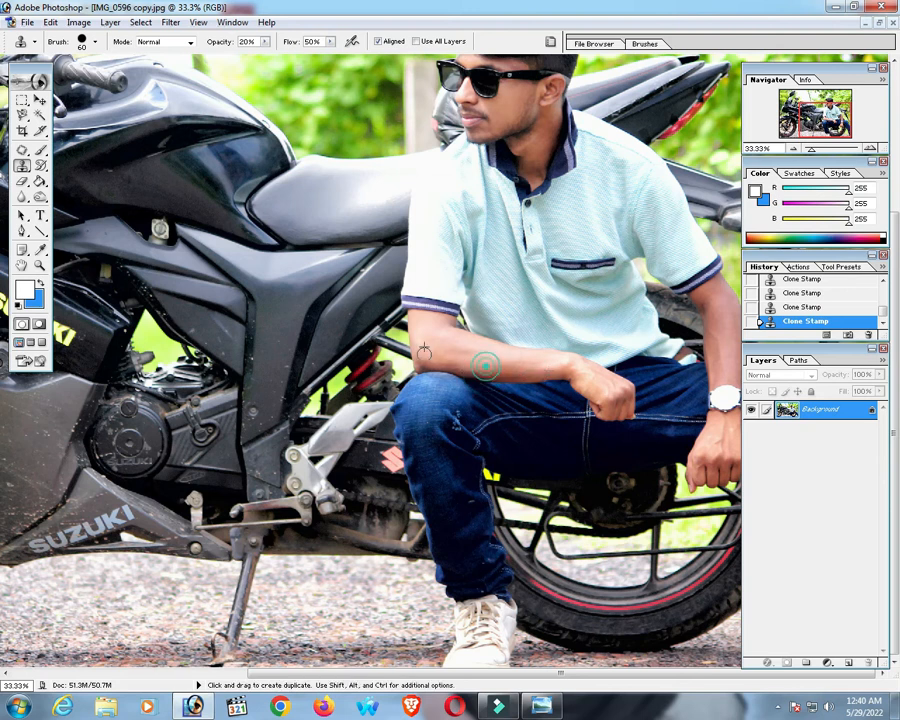
Step: Inspect the whole retouched photo with the panels hidden and at different magnifications
key(ctrl+minus)
key(Tab)
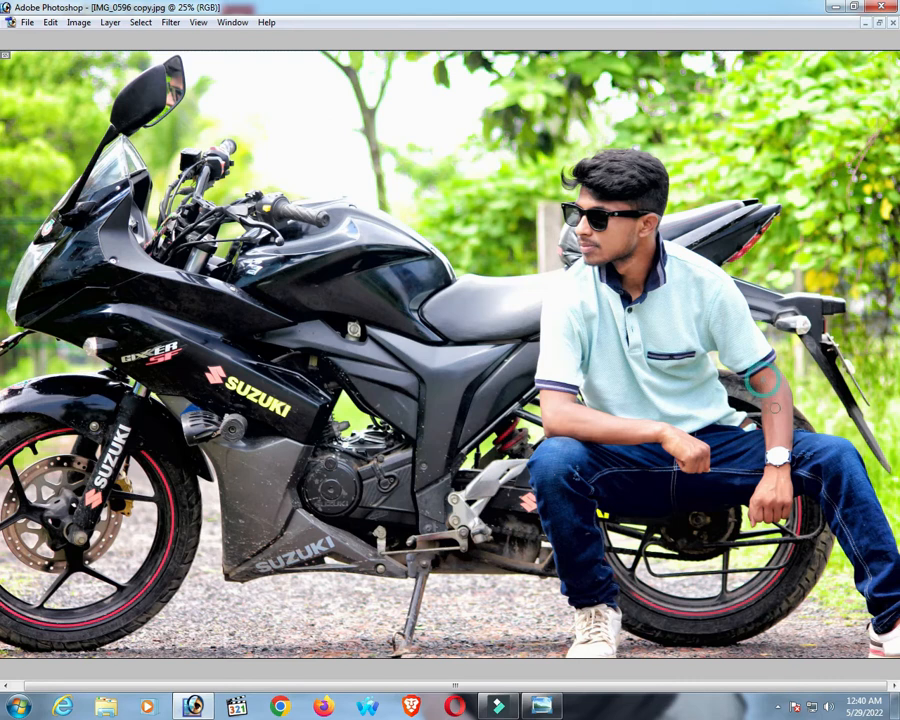
key(Tab)
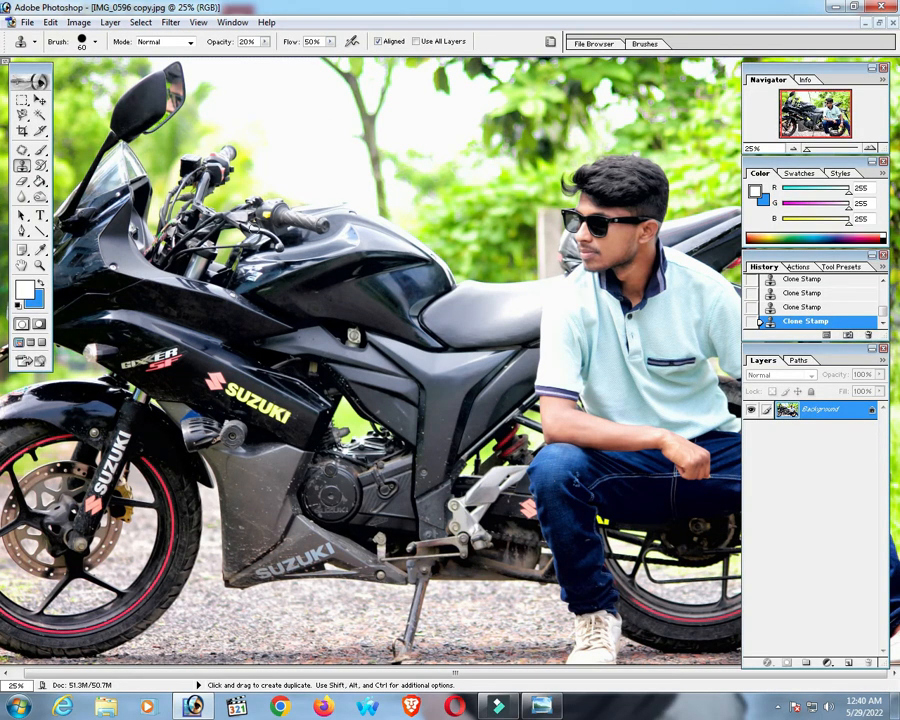
alt+click(335, 173)
key(c)
scroll(354, 215, down, 2)
scroll(346, 213, up, 1)
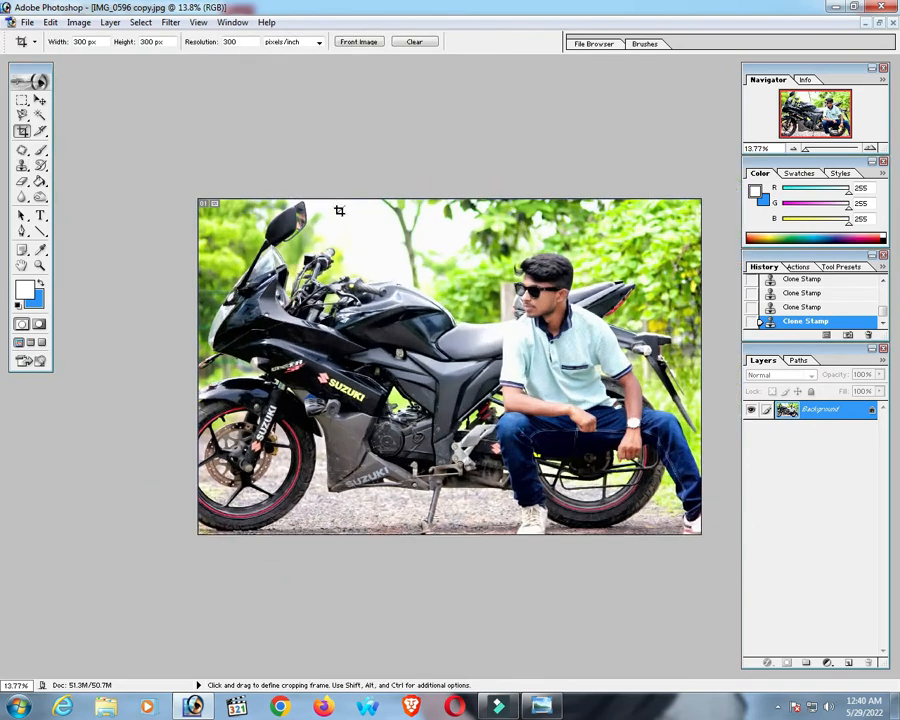
scroll(339, 210, up, 3)
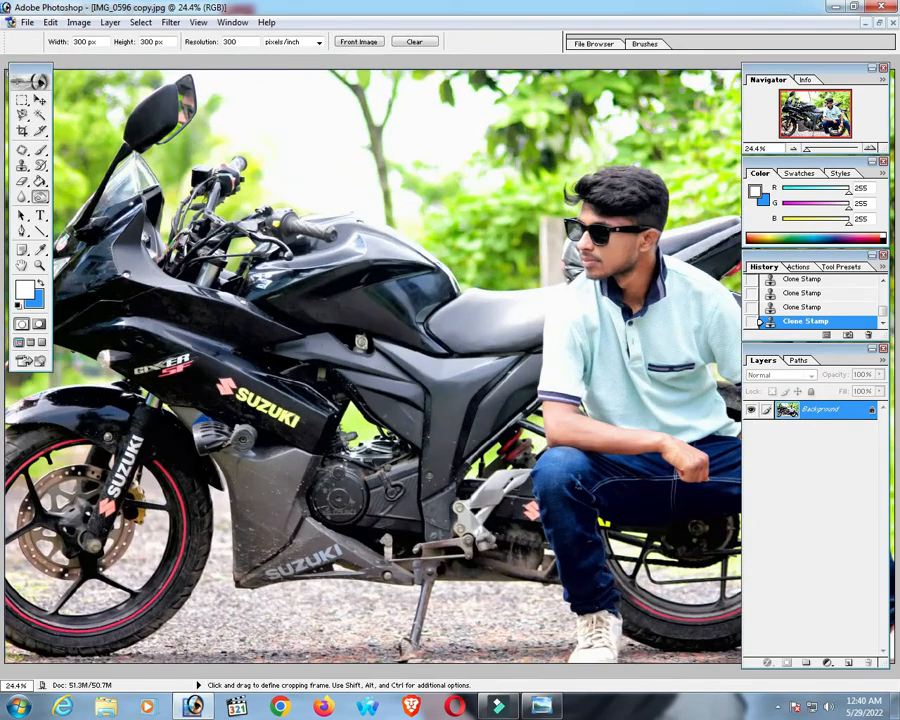
Step: Burn the man's hair and face at 20% midtone exposure, reducing the brush to 70 px for the nose, mouth and chin areas
key(o)
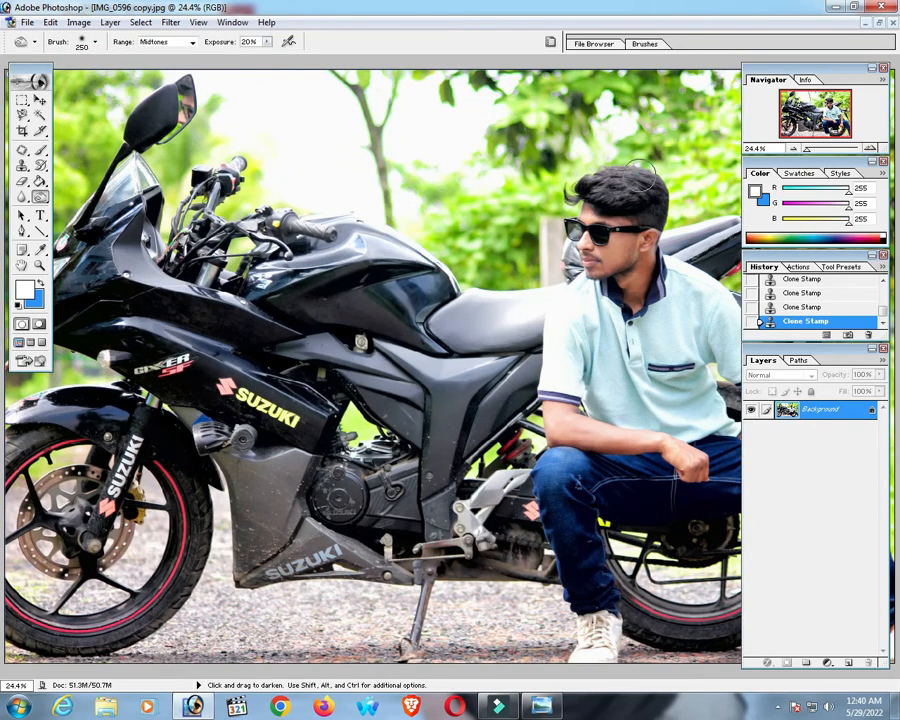
mouse_move(614, 173)
mouse_down()
mouse_move(660, 207)
mouse_move(634, 240)
mouse_up()
key(bracketleft)
key(bracketleft)
key(bracketleft)
key(bracketleft)
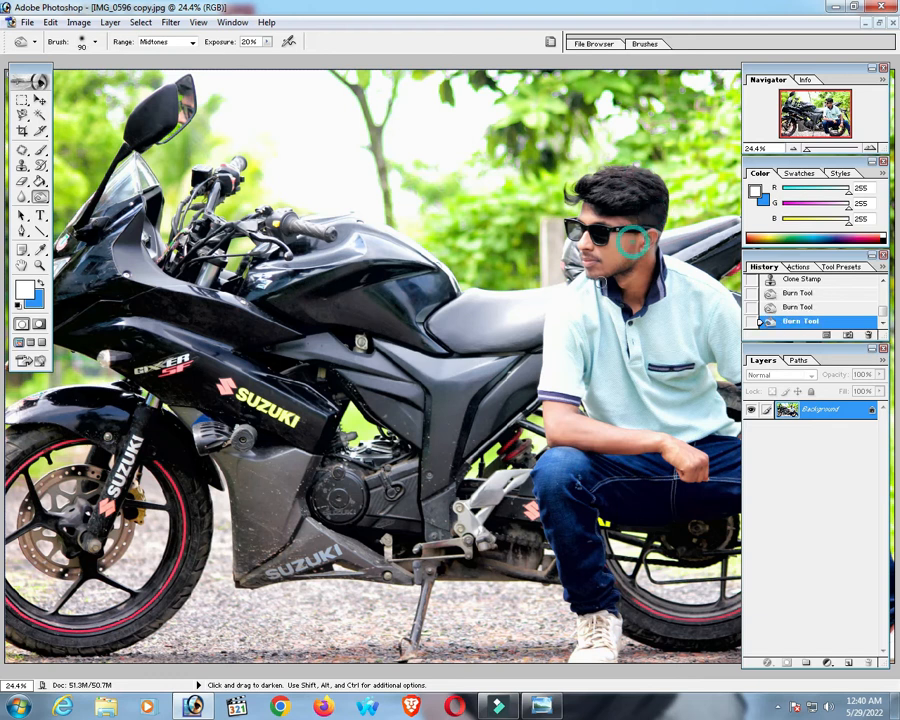
click(598, 280)
key(bracketleft)
click(589, 251)
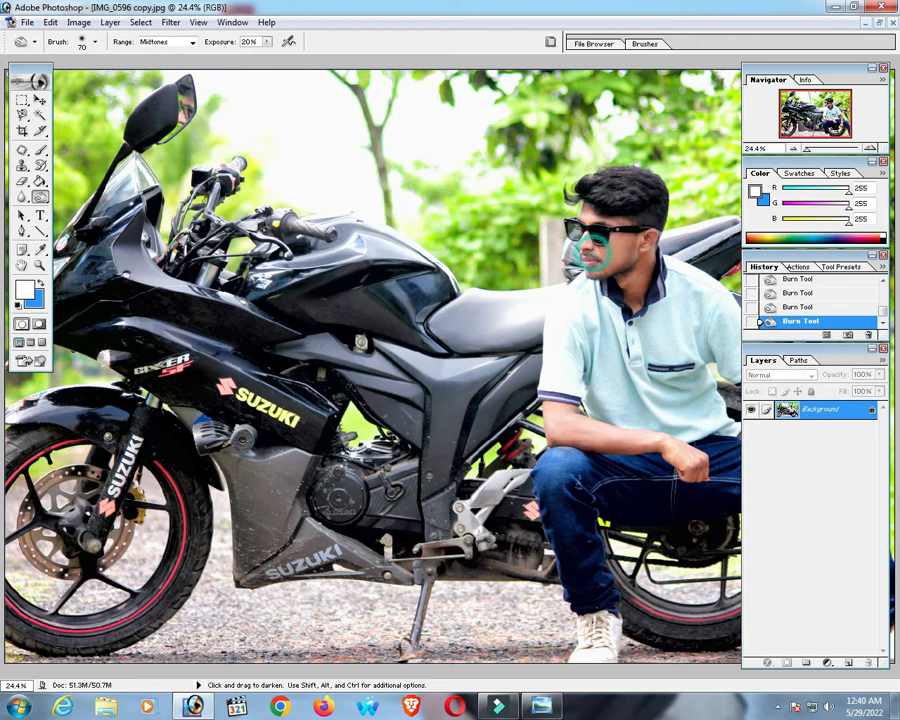
click(599, 256)
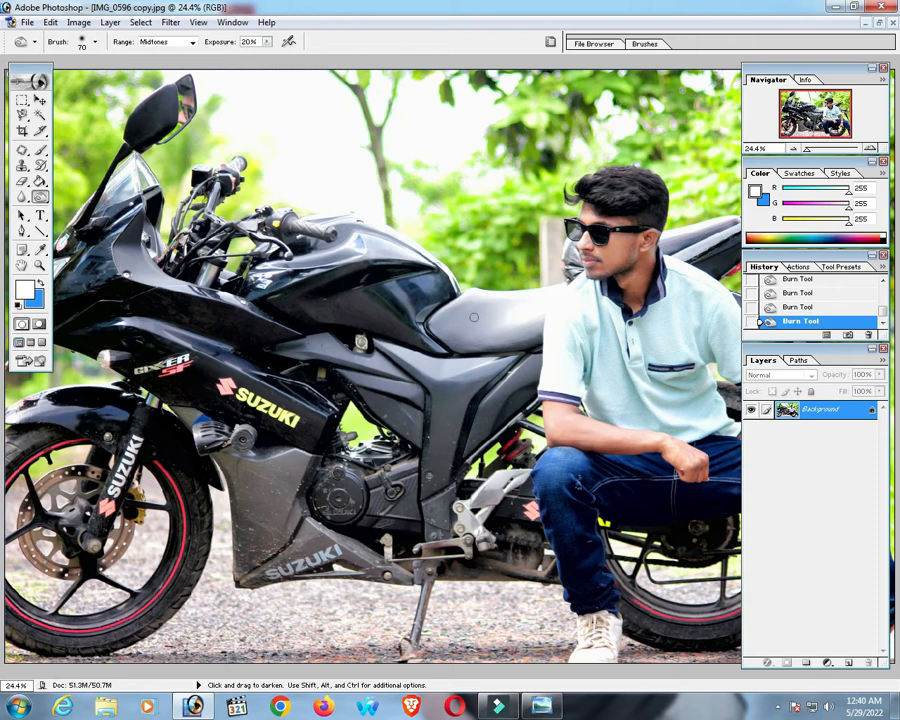
Step: Apply Smart Blur to the whole photo with radius 3.0, a low threshold, Low quality and Normal mode
key(ctrl+minus)
key(ctrl+minus)
key(ctrl+0)
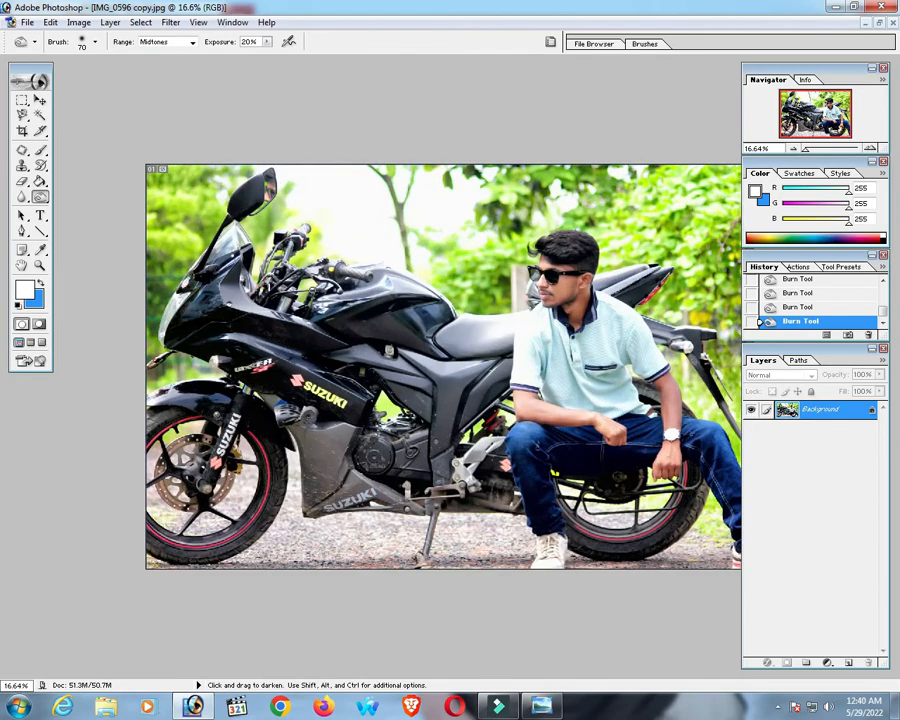
scroll(311, 286, up, 3)
scroll(311, 287, down, 4)
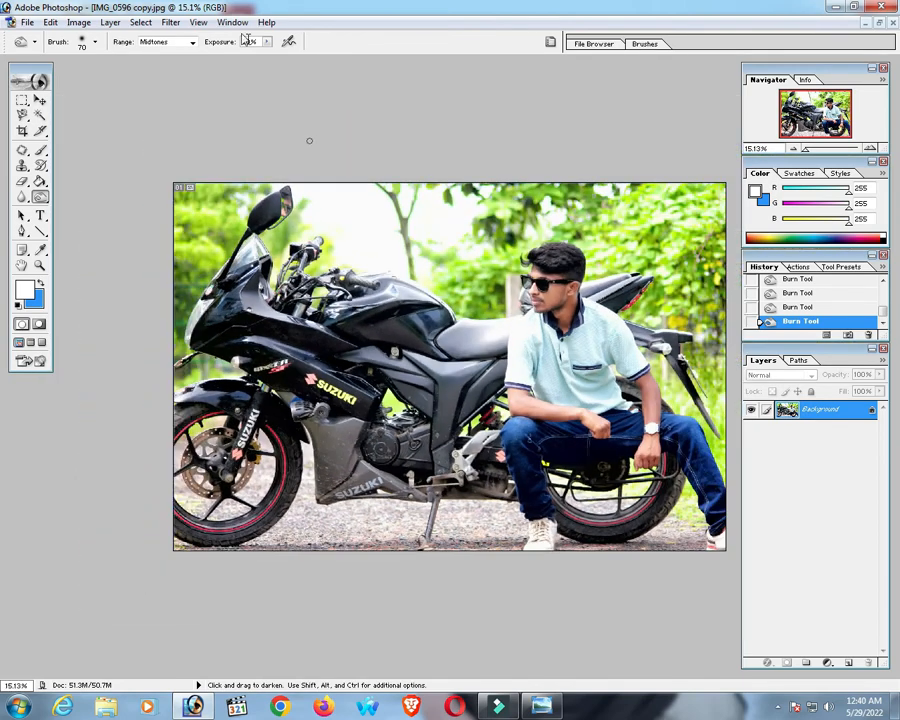
scroll(308, 140, up, 3)
click(171, 25)
click(233, 127)
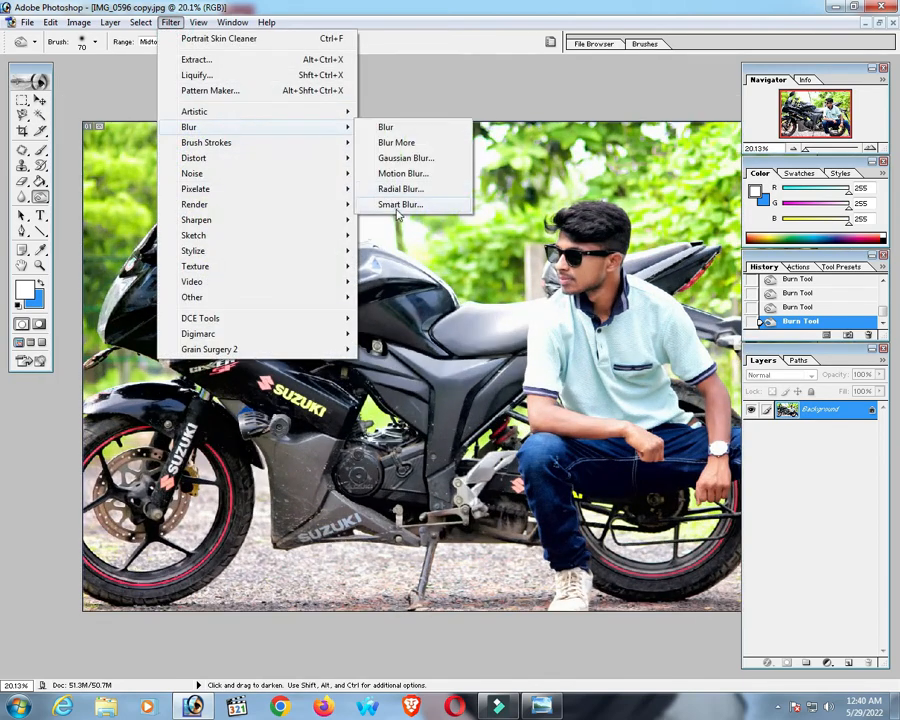
click(398, 204)
click(370, 391)
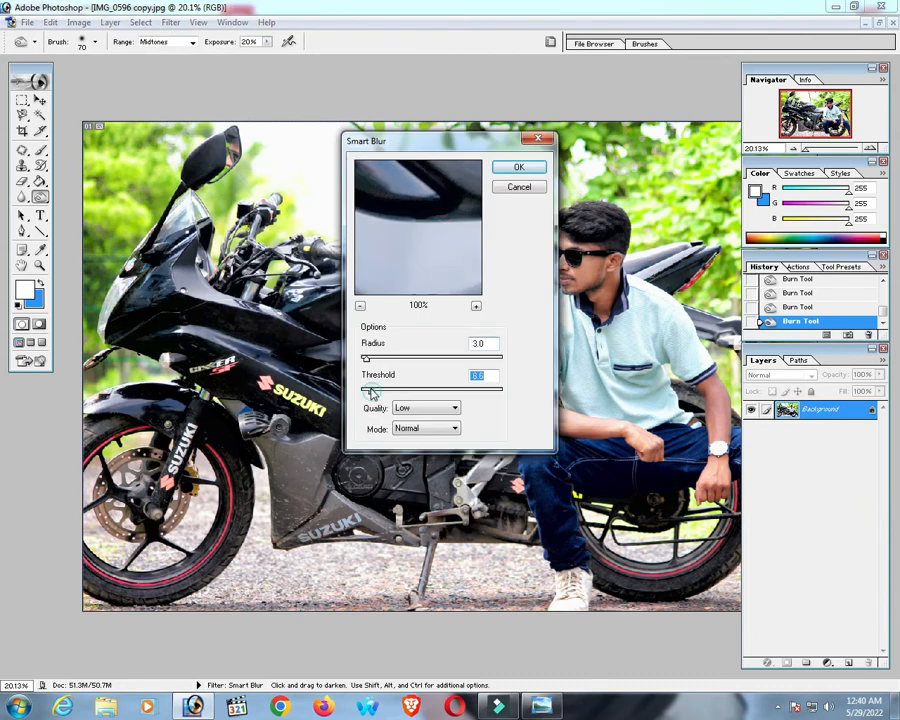
key(Return)
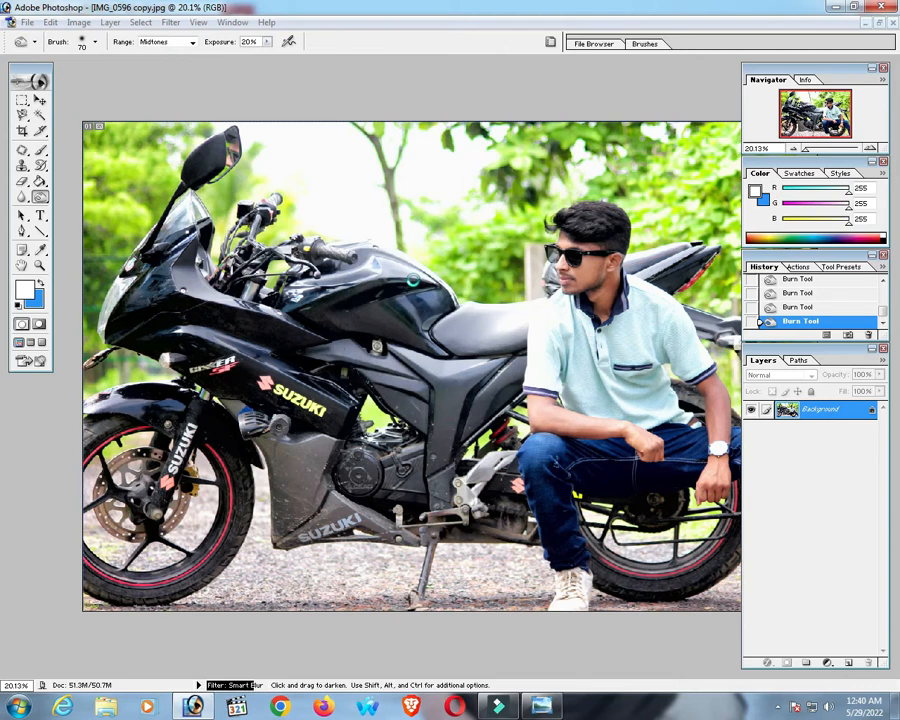
Step: Cancel a trial crop frame and clear the Crop tool's fixed width, height and resolution
scroll(333, 294, down, 2)
key(c)
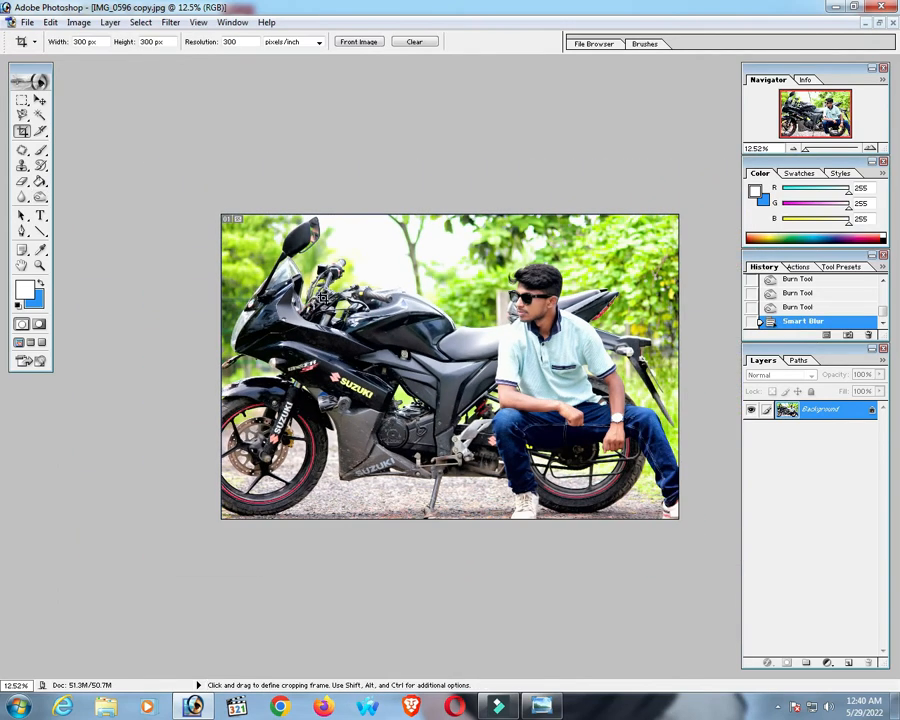
drag(223, 198, 524, 518)
right_click(424, 262)
click(448, 290)
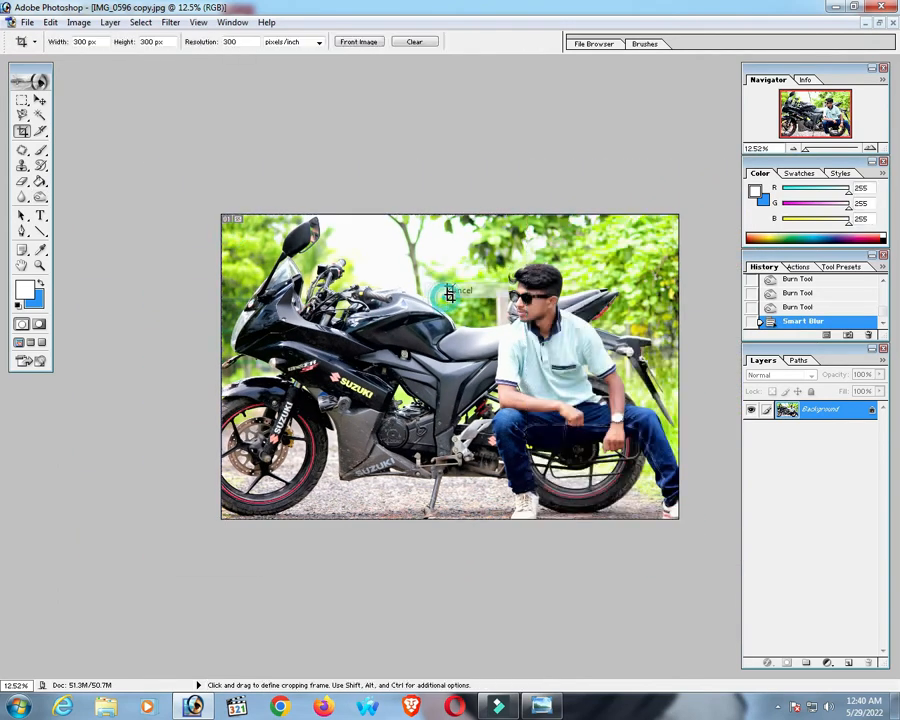
click(416, 46)
Step: Clone clean dark plastic over the specks on the motorcycle's vertical frame cover below the seat at 20% opacity and 50% flow
ctrl+click(346, 394)
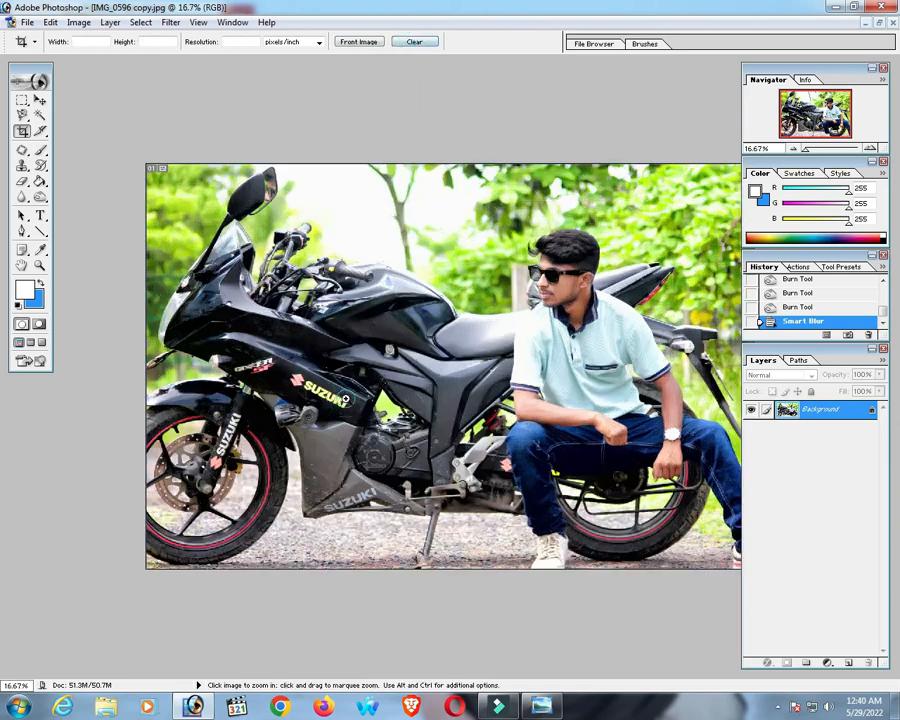
ctrl+click(344, 396)
ctrl+click(290, 404)
key(s)
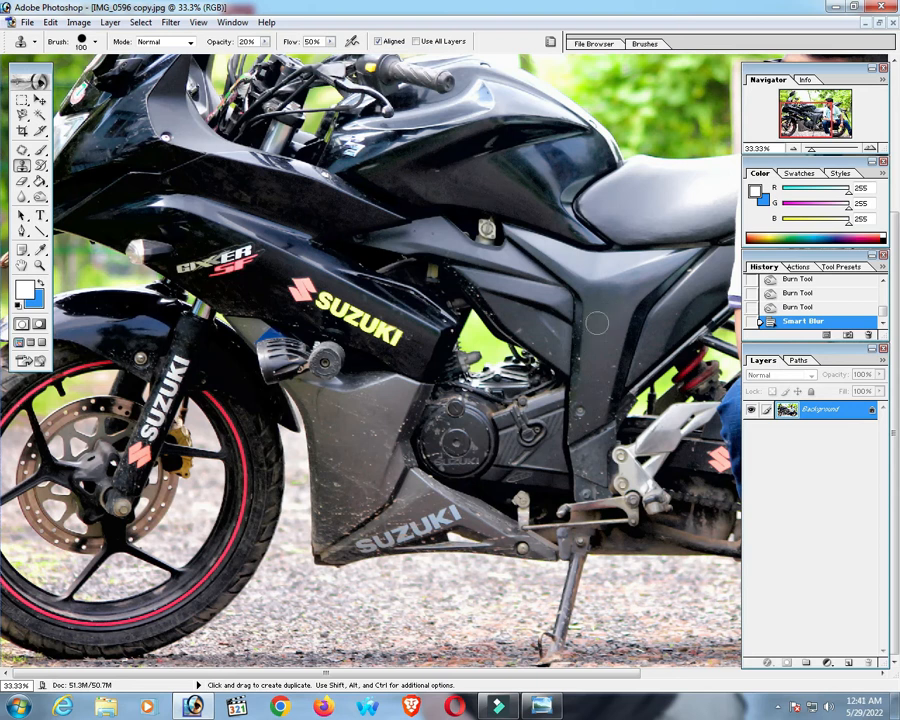
alt+click(606, 319)
drag(607, 333, 598, 382)
drag(609, 333, 600, 388)
mouse_move(611, 346)
mouse_down()
mouse_move(601, 393)
mouse_move(580, 426)
mouse_move(595, 420)
mouse_up()
alt+click(603, 343)
click(580, 425)
alt+click(597, 378)
drag(605, 393, 598, 409)
drag(601, 395, 595, 406)
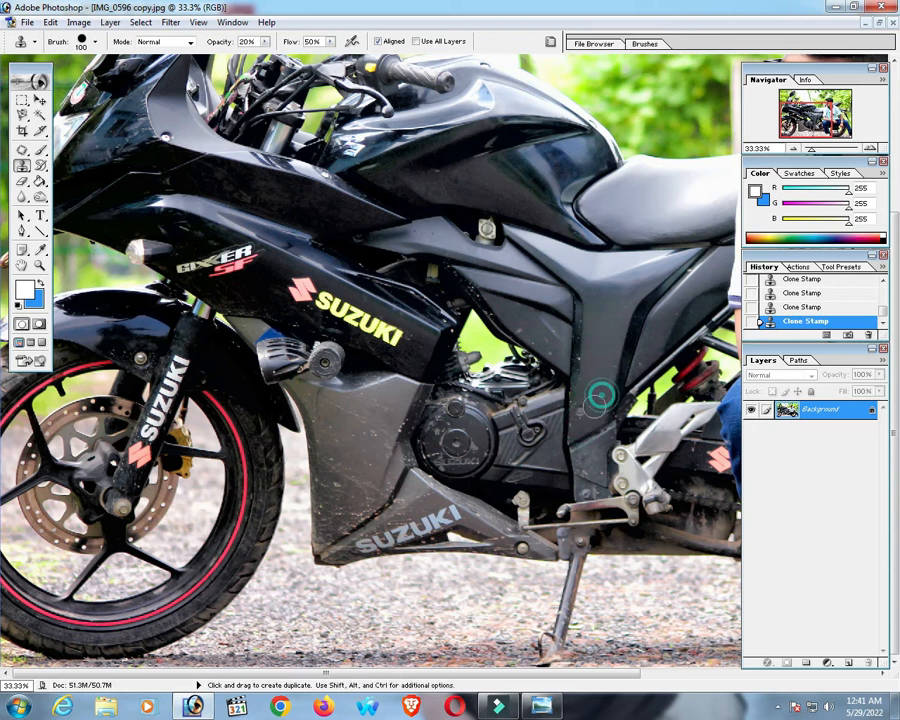
Step: Raise the Clone Stamp to 56% opacity and 81% flow and clone over the dirt specks on the grey lower fairing
drag(264, 42, 353, 55)
click(331, 43)
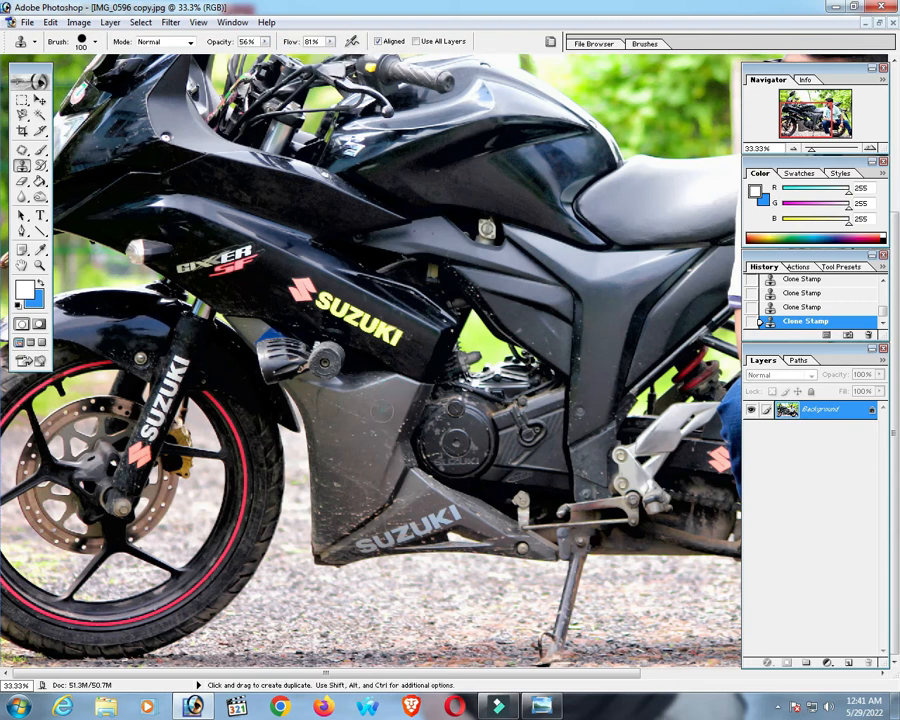
key(ctrl+z)
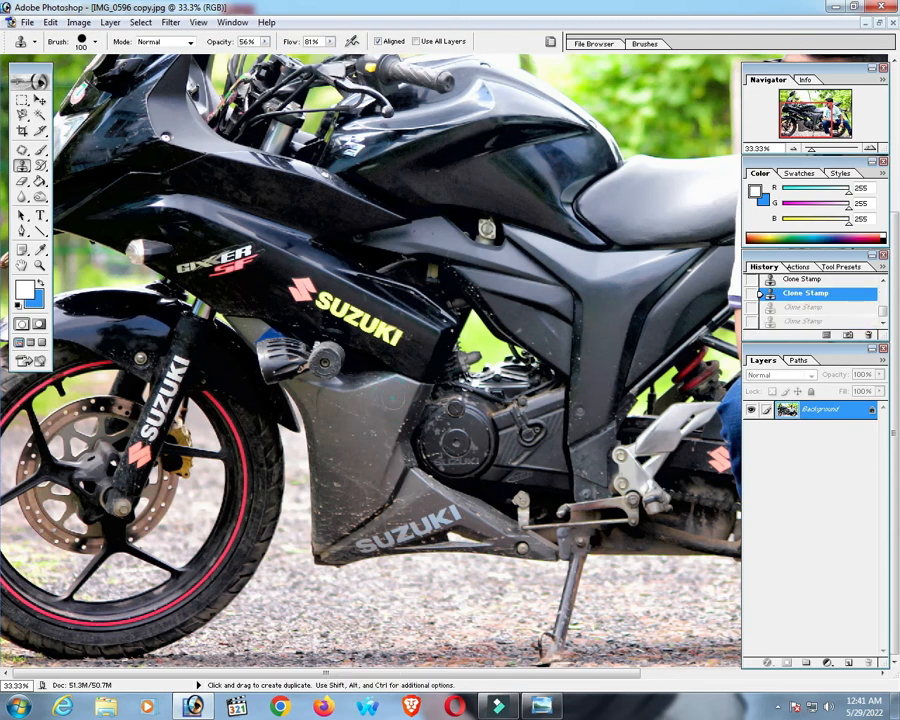
click(388, 404)
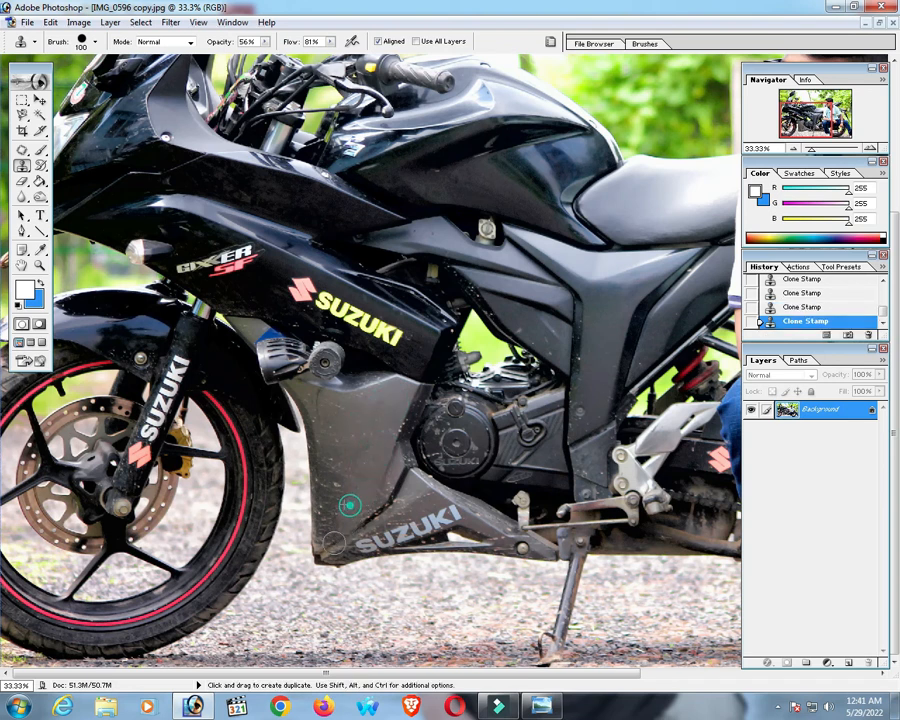
alt+click(354, 449)
alt+click(377, 421)
drag(348, 445, 340, 509)
click(336, 431)
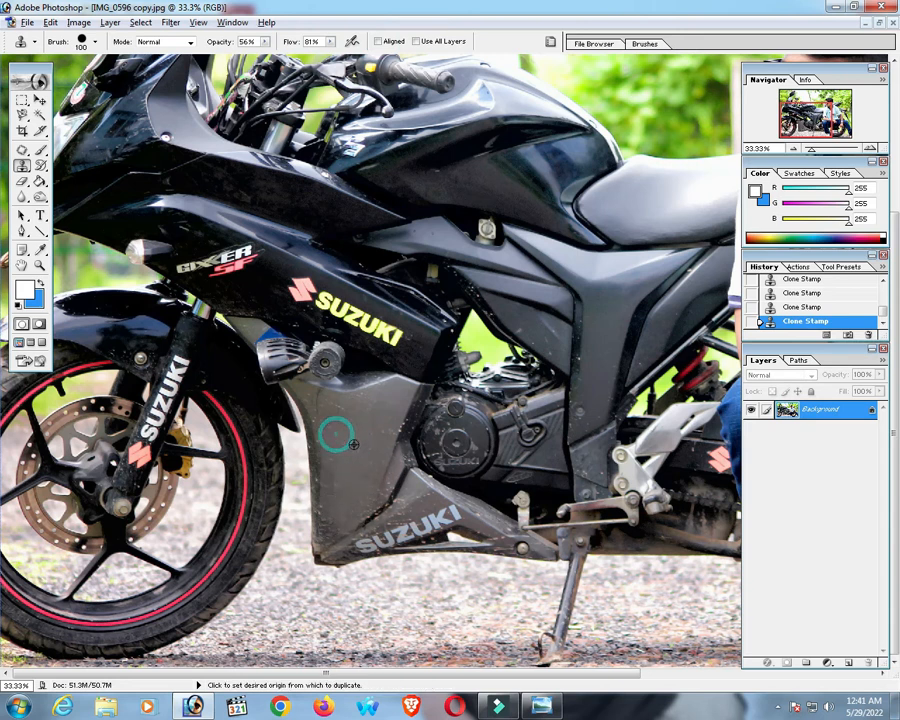
Step: Clone clean grey along the lower fairing's front edge down to its bottom corner, stepping back the unwanted stroke
ctrl+alt+click(353, 441)
alt+click(350, 443)
drag(340, 465, 323, 564)
alt+click(323, 464)
key(ctrl+alt+z)
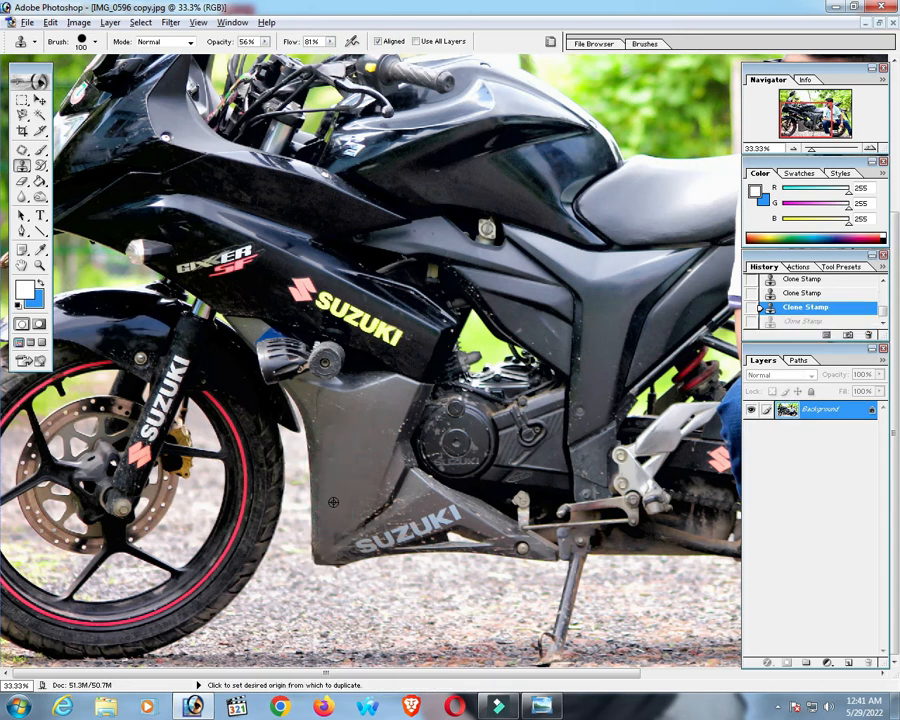
Step: Clone over the remaining specks on the grey fairing's front edge and beside the engine cover, stepping back unwanted strokes
alt+click(322, 474)
mouse_move(322, 474)
mouse_down()
mouse_move(311, 390)
mouse_move(322, 440)
mouse_up()
alt+click(344, 458)
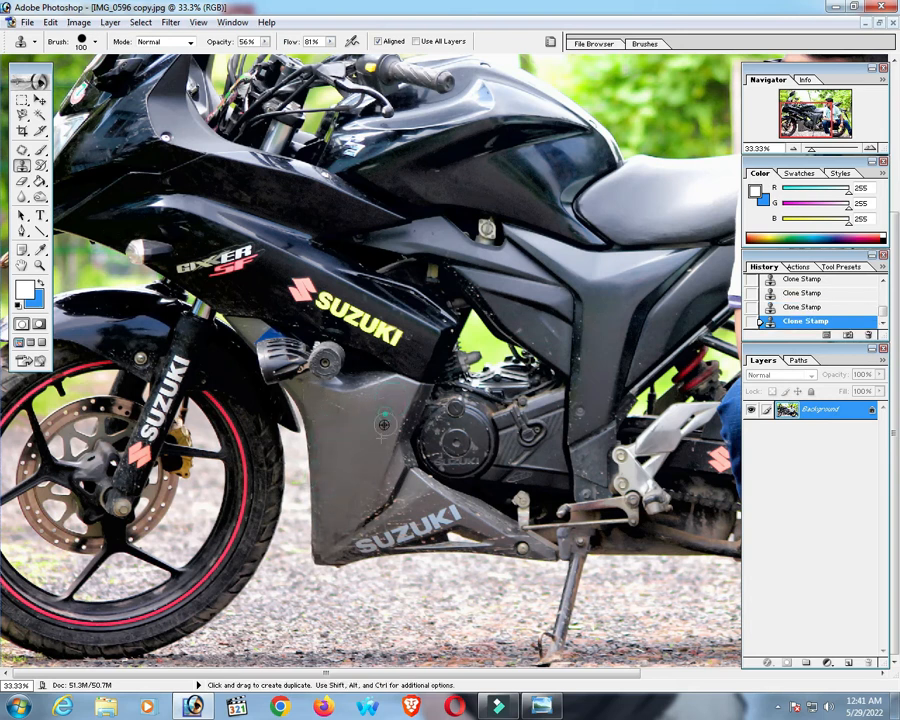
key(ctrl+alt+z)
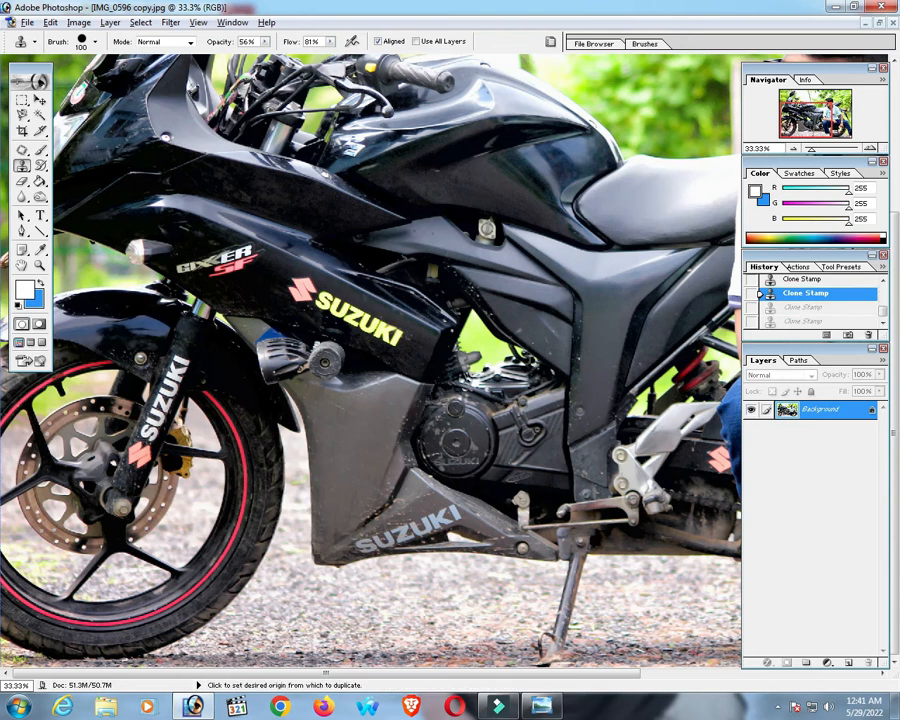
click(424, 397)
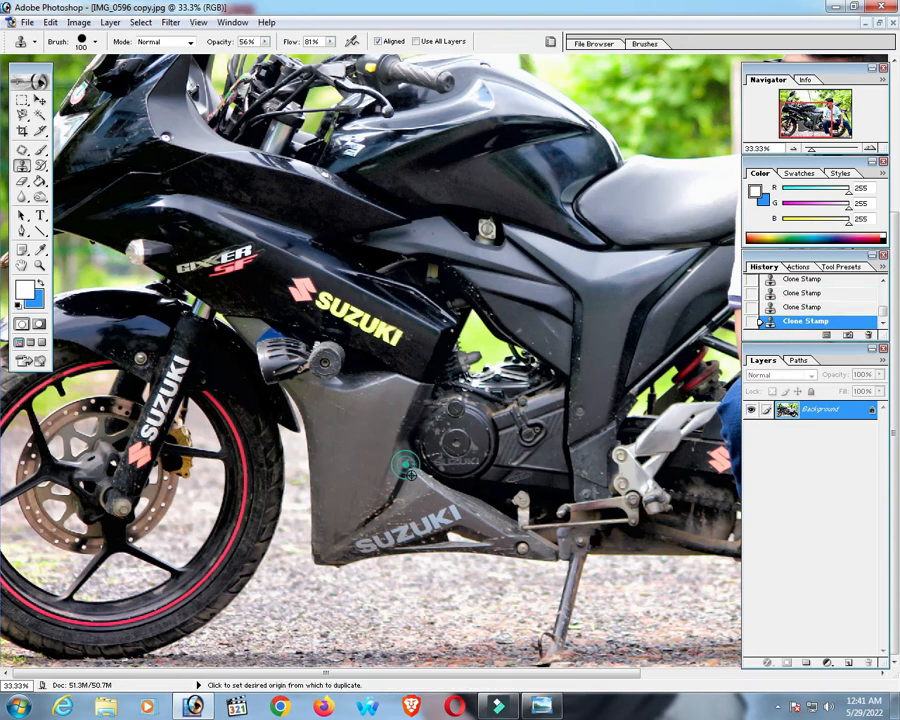
Step: Compare the fairing retouch by stepping back and restoring the latest clone strokes, and step back the last one
key(ctrl+alt+z)
key(ctrl+alt+z)
key(ctrl+alt+z)
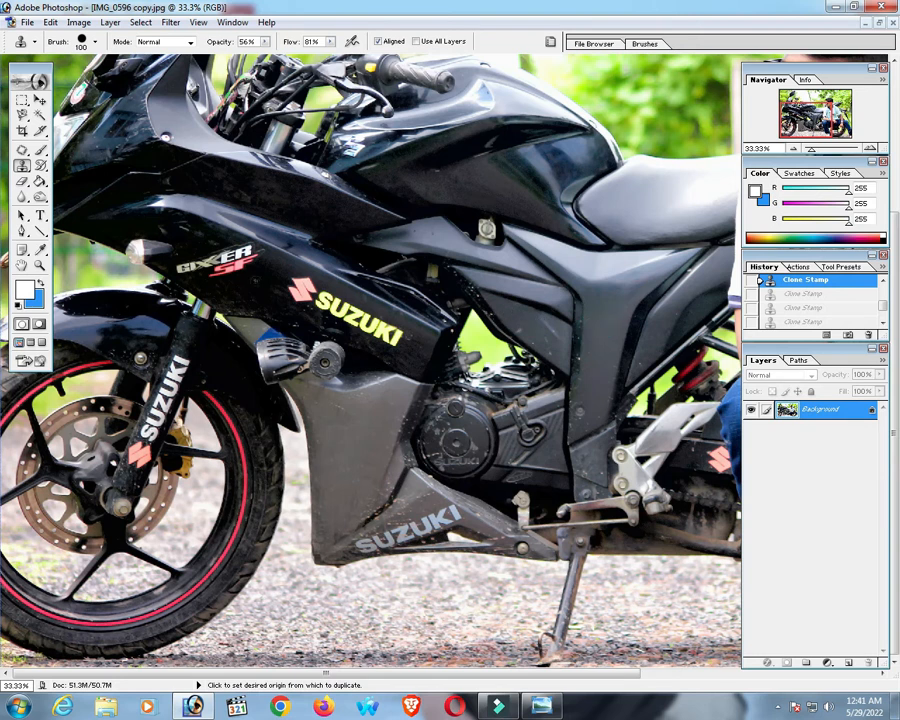
key(ctrl+shift+z)
key(ctrl+shift+z)
key(ctrl+shift+z)
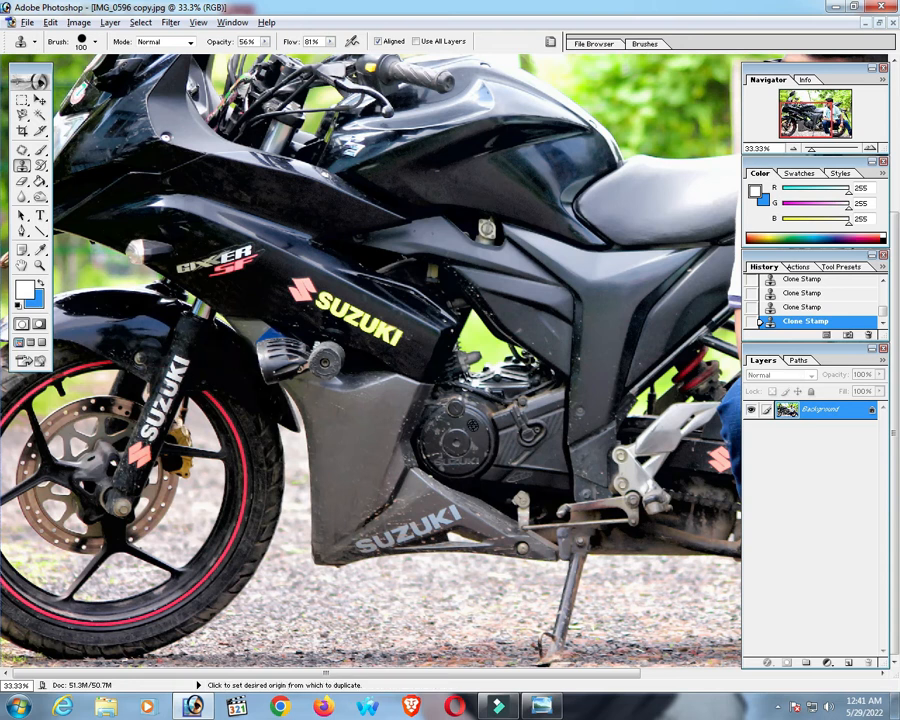
key(ctrl+alt+z)
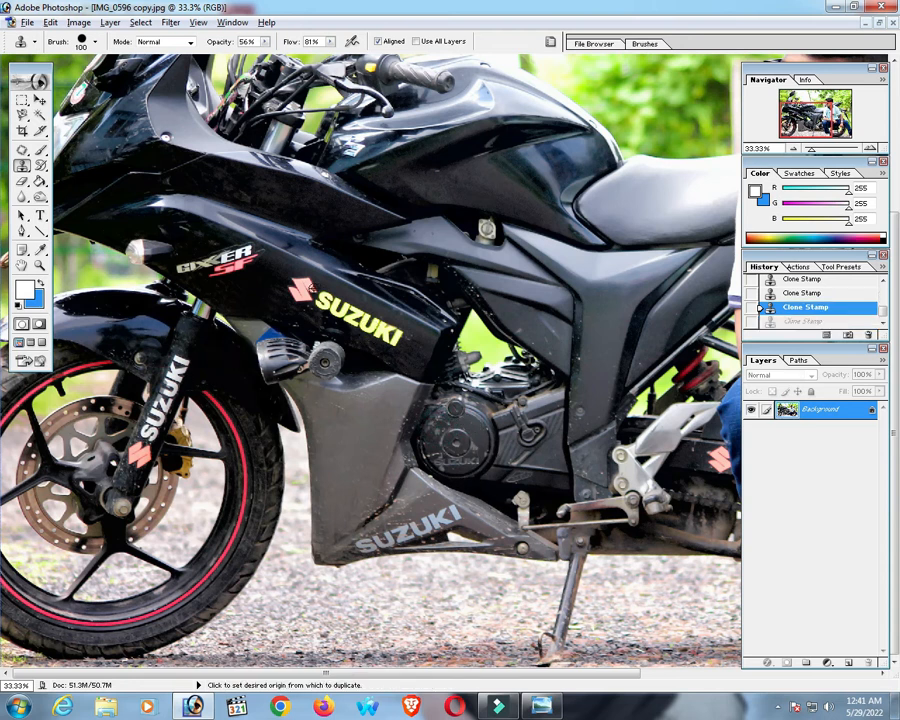
Step: Try to clone clean grey over the dark crease above the SUZUKI lettering on the lower fairing
key(ctrl+minus)
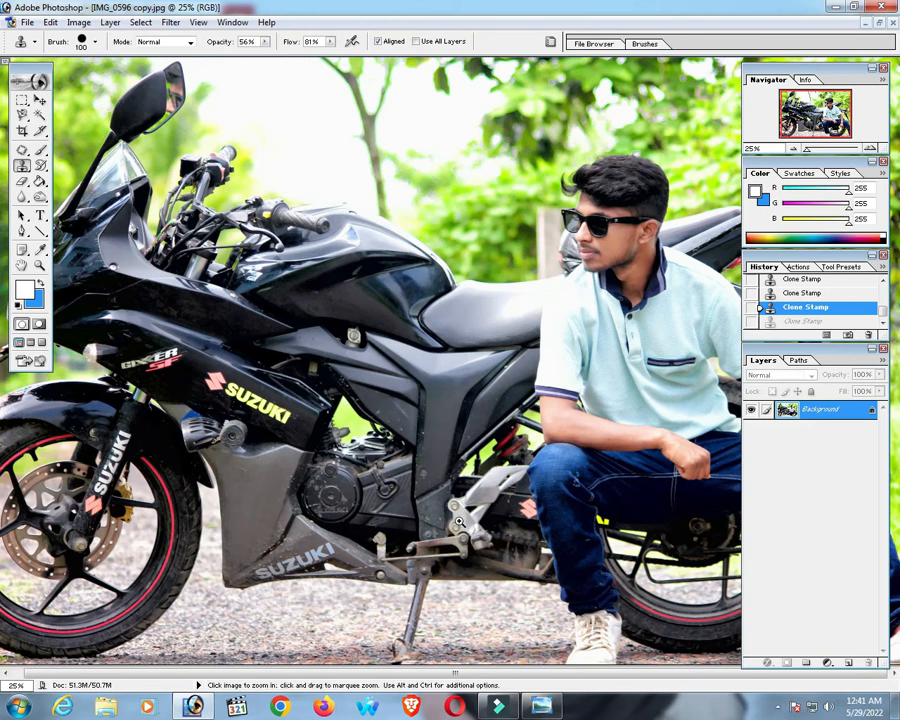
ctrl+click(457, 520)
ctrl+click(364, 491)
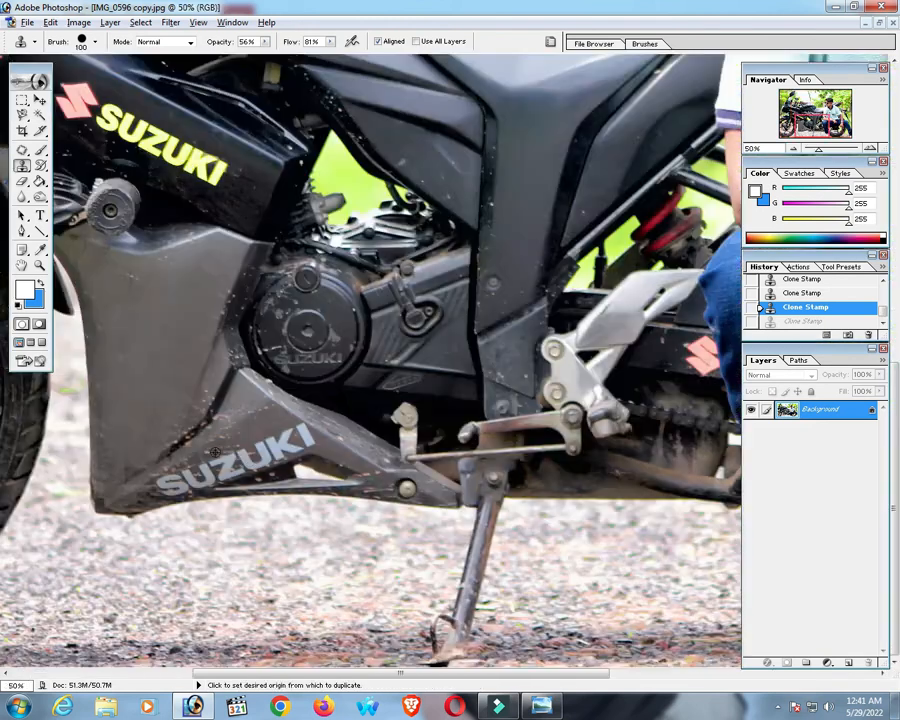
alt+click(246, 394)
click(227, 410)
key(ctrl+alt+z)
click(225, 419)
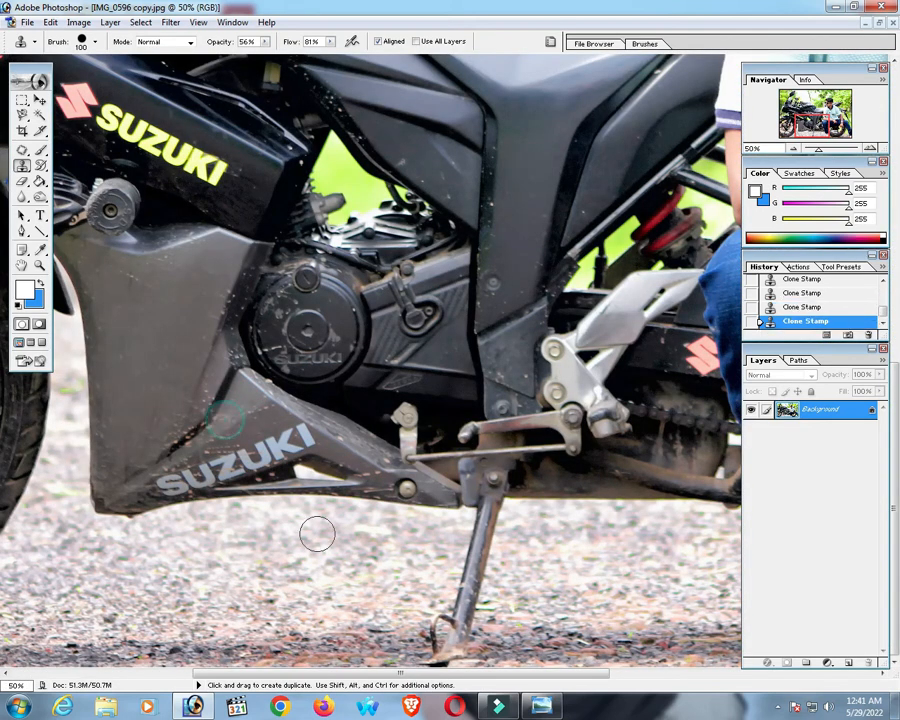
key(ctrl+alt+z)
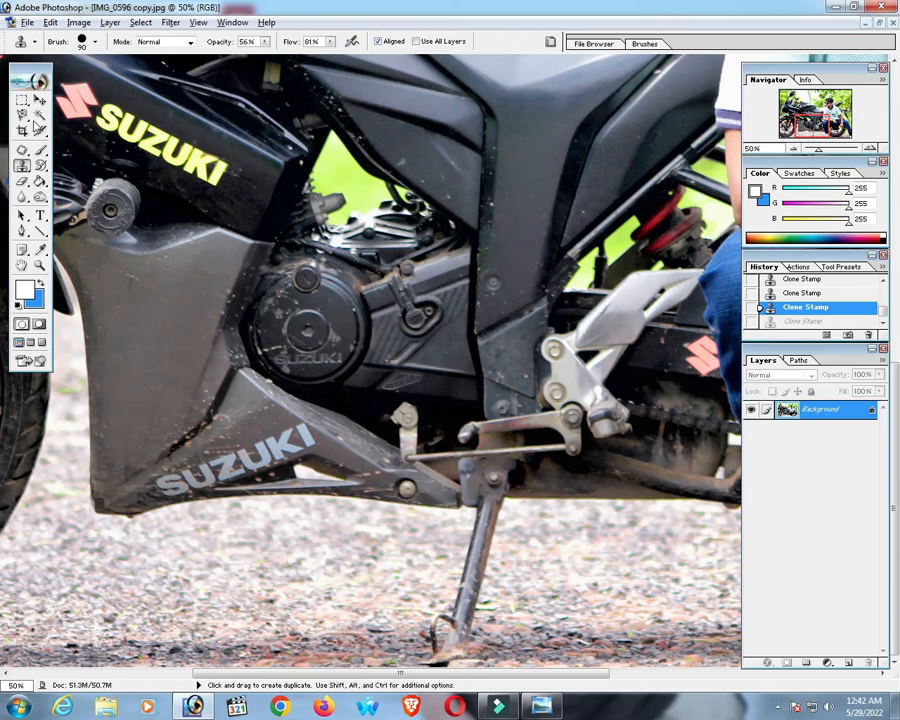
Step: Select the grey lower fairing with the Magic Wand and feather the selection by 9 pixels
click(40, 115)
click(252, 487)
click(209, 401)
right_click(210, 401)
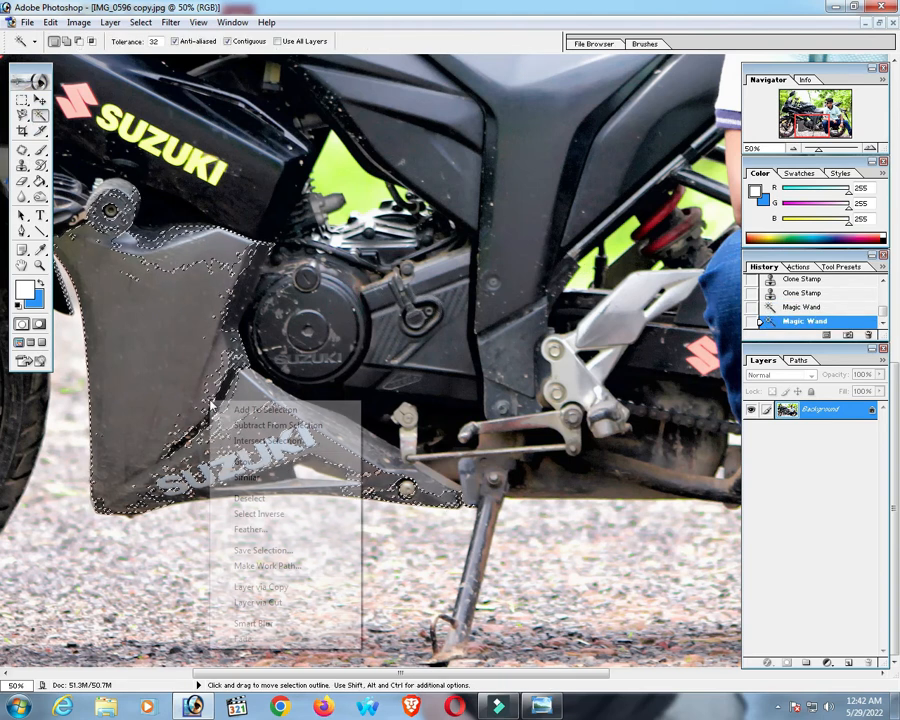
click(278, 530)
text(5)
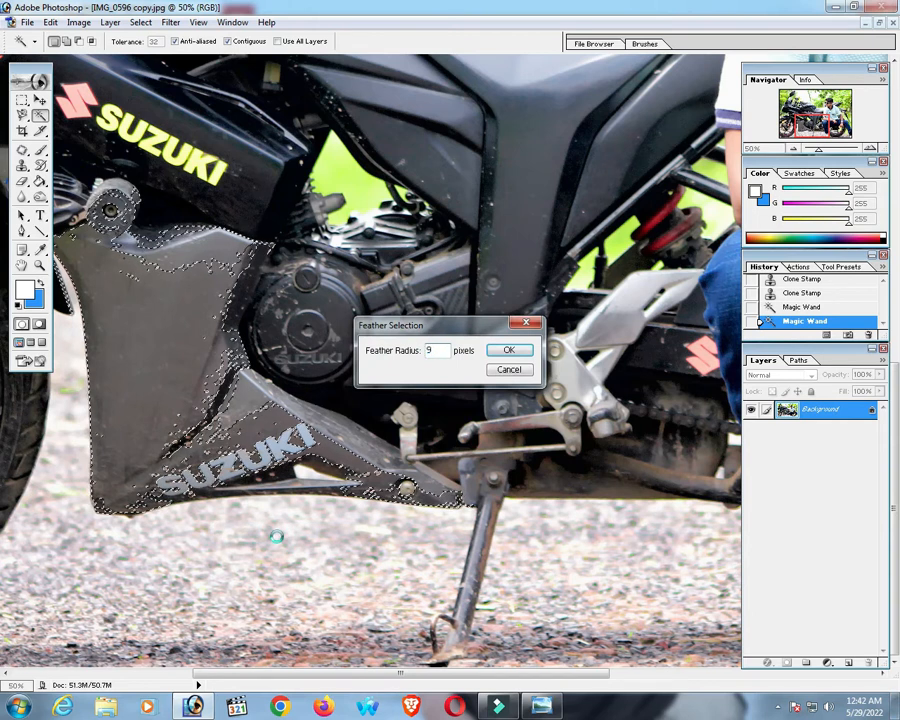
key(Return)
Step: Adjust the selected fairing's Levels with input black 46, input white 211 and slightly brighter midtones
key(ctrl+l)
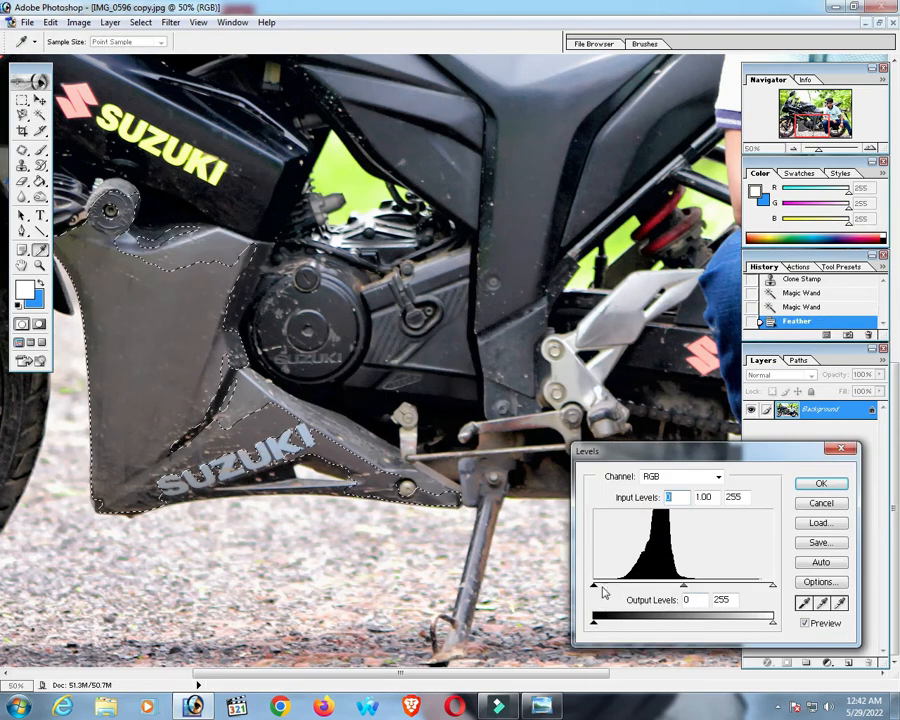
drag(597, 586, 628, 586)
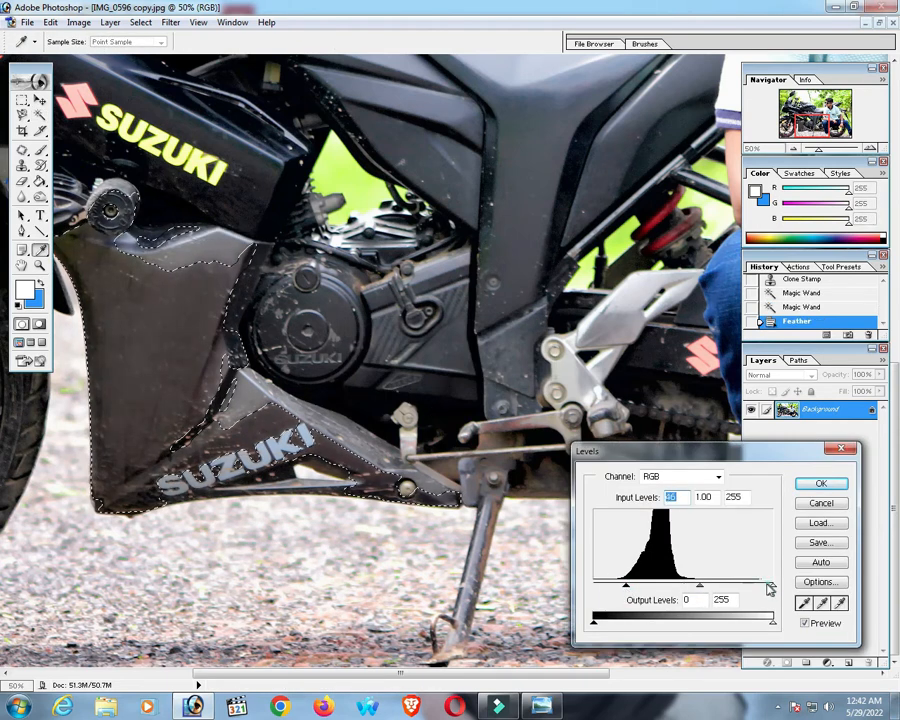
drag(770, 587, 748, 590)
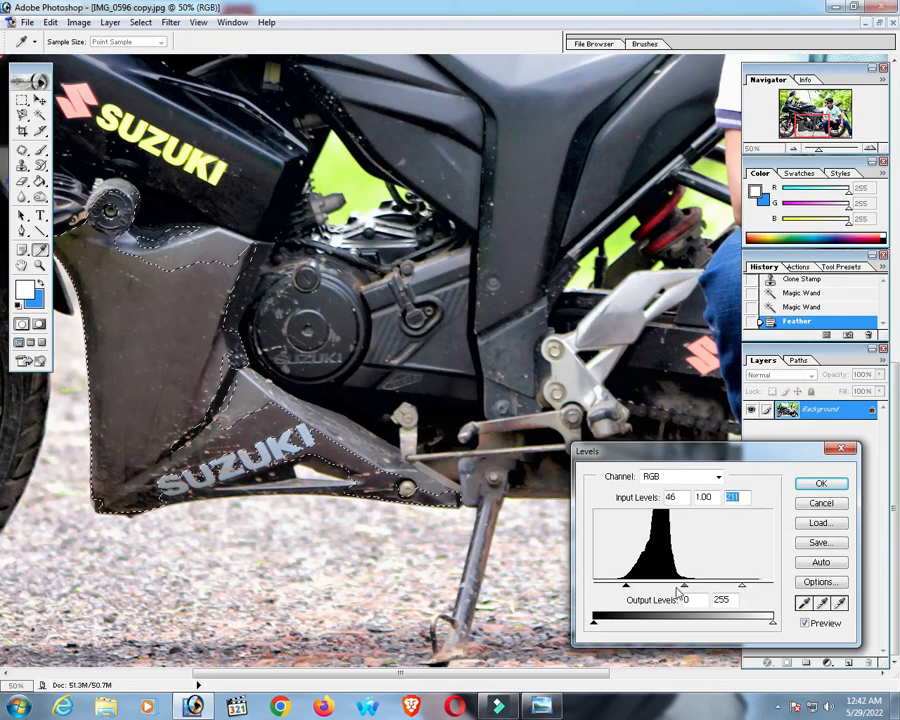
drag(682, 585, 676, 585)
key(Return)
click(282, 253)
alt+click(256, 253)
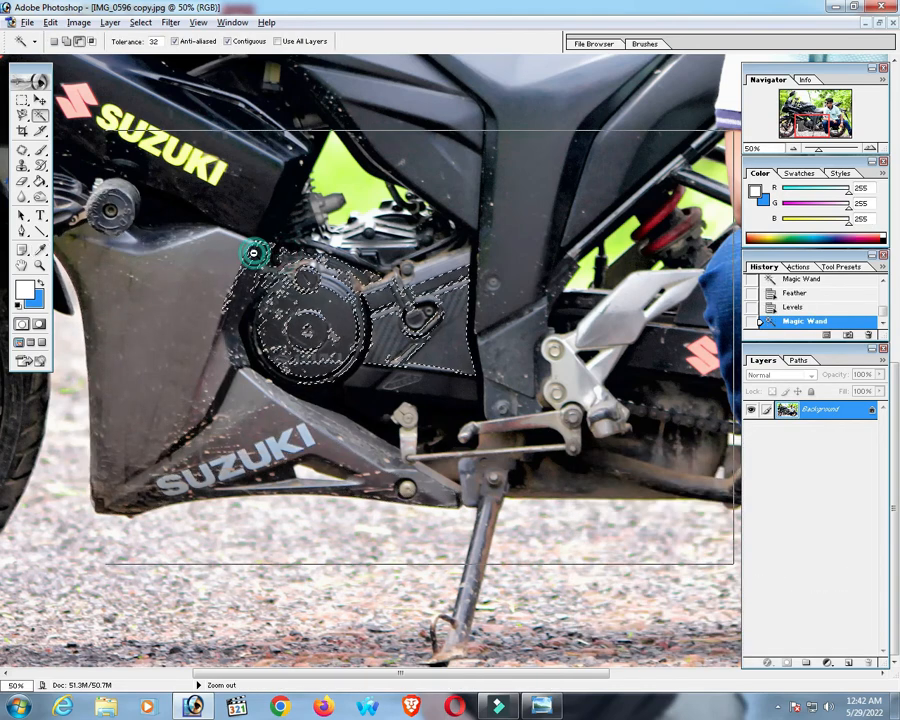
alt+click(256, 253)
click(193, 519)
click(196, 514)
click(413, 417)
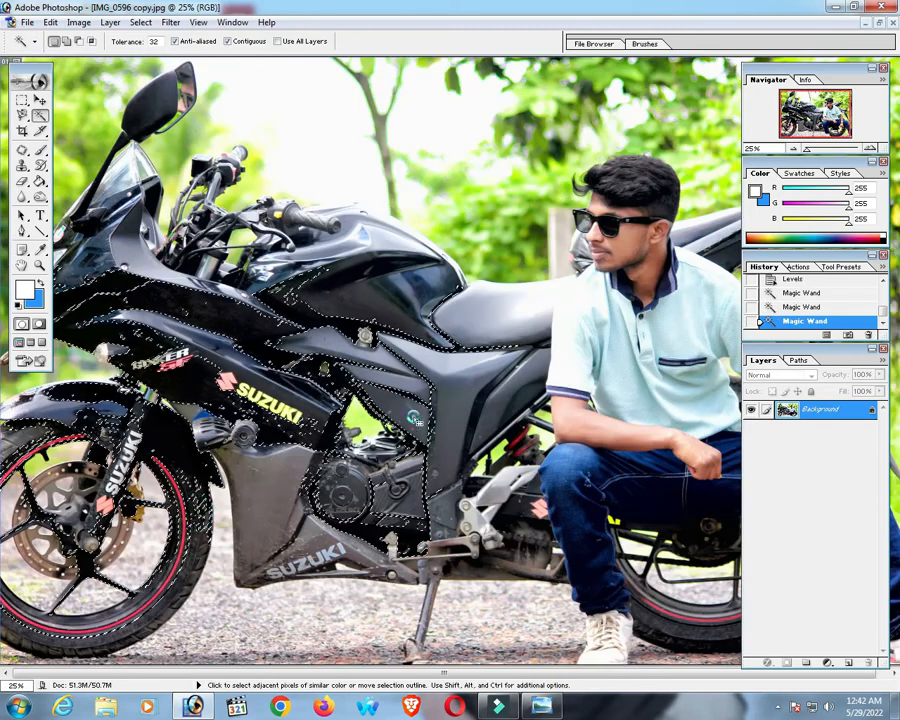
click(399, 413)
click(272, 415)
click(268, 412)
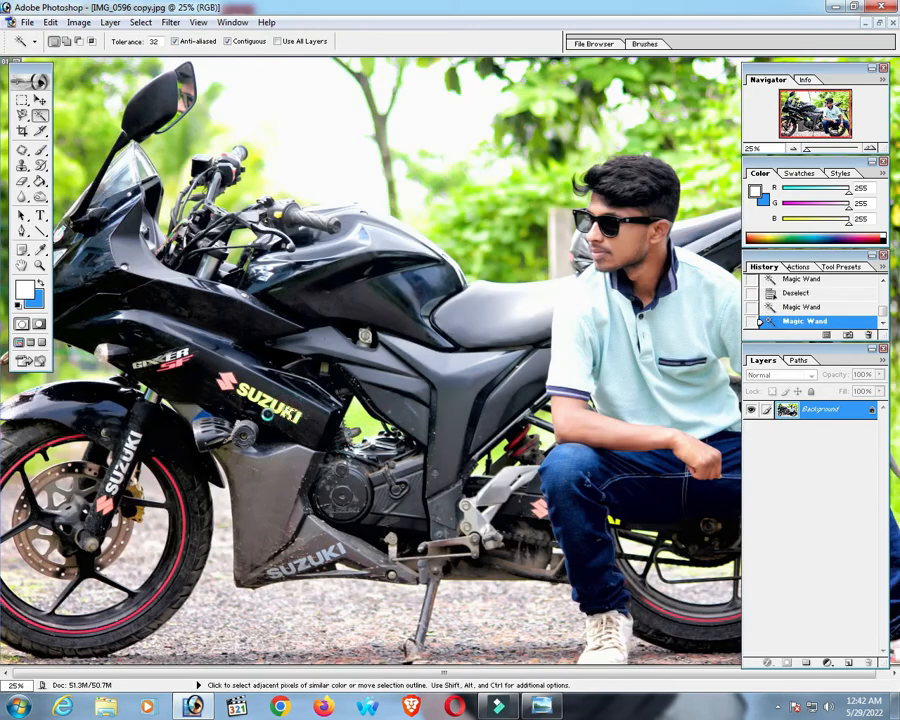
Step: Select the bike's black bodywork with the Magic Wand and feather the selection
click(278, 431)
right_click(278, 430)
click(338, 555)
key(Return)
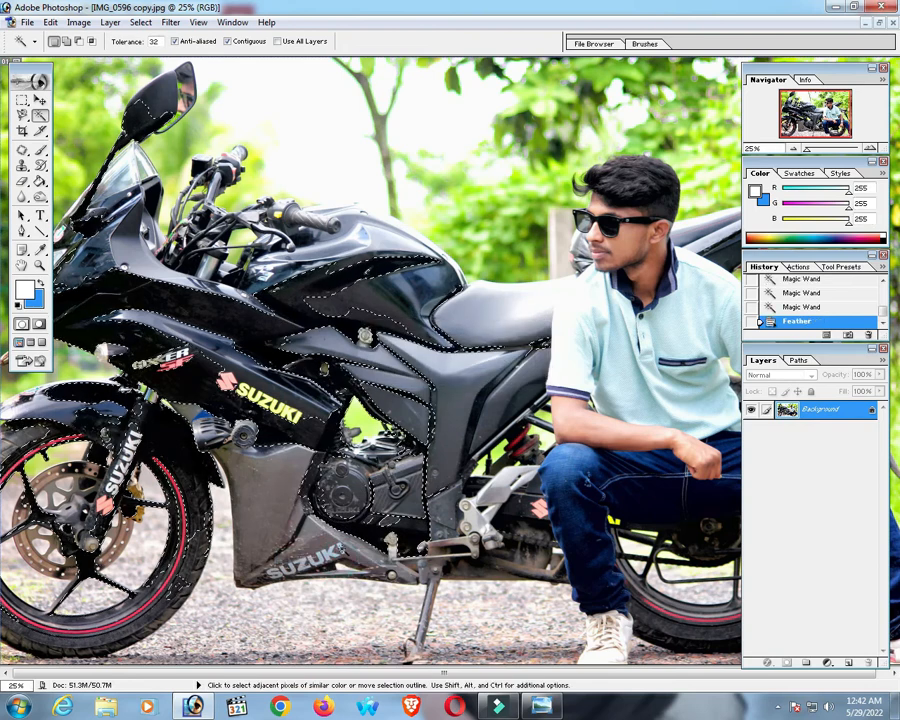
Step: Deepen the selected bodywork's shadows with Levels by raising the black input slightly, and clear the selection
key(i)
key(ctrl+l)
drag(600, 584, 614, 588)
key(Return)
key(w)
click(435, 212)
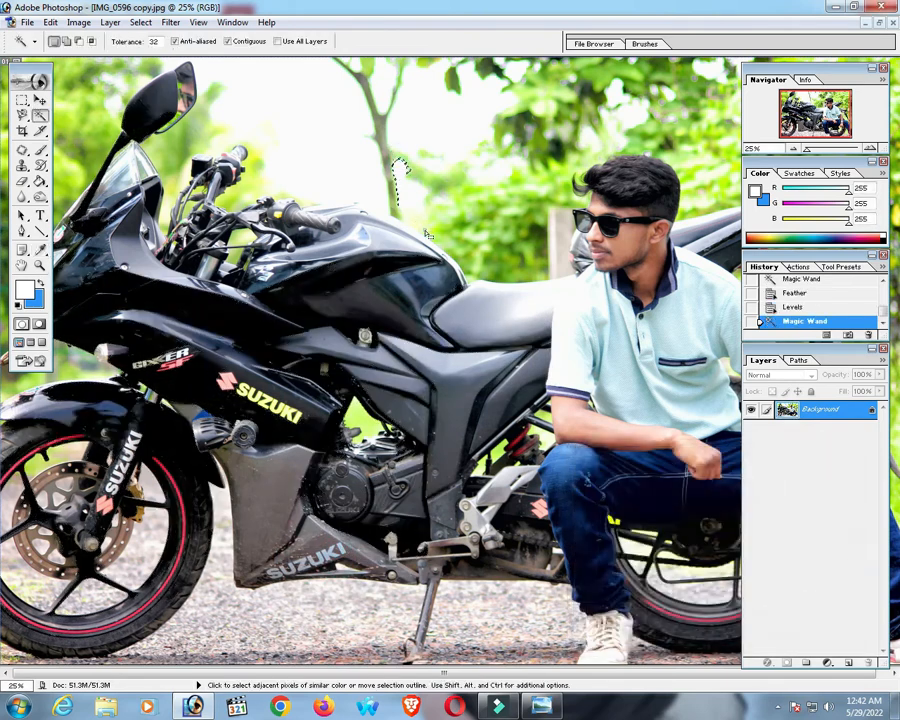
key(ctrl+minus)
key(ctrl+minus)
key(c)
key(ctrl+d)
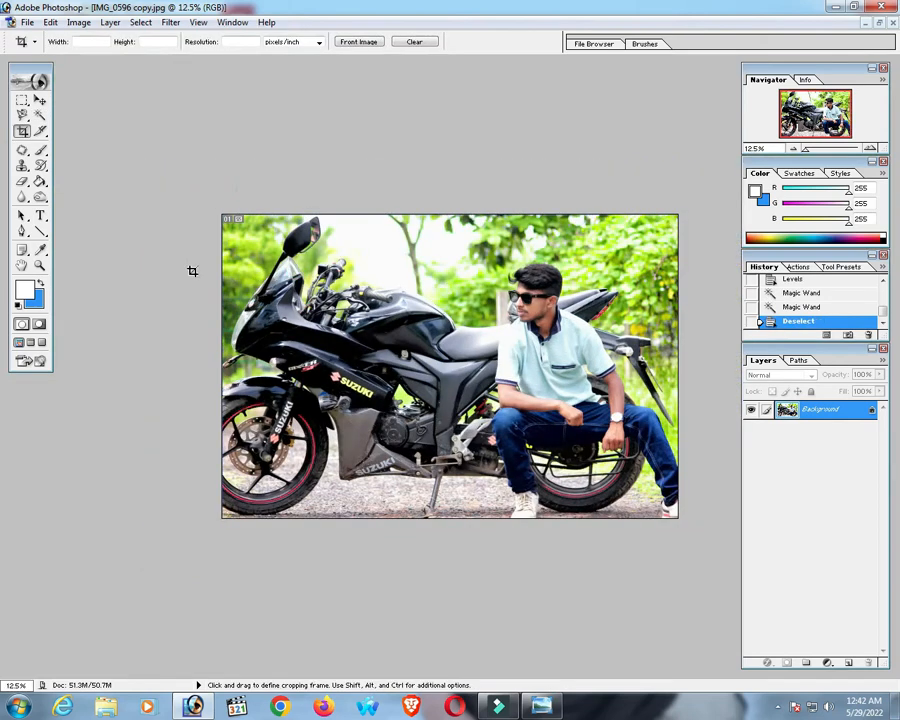
Step: Clone clean panel texture over the marks along the grey side panel's edge above the engine, using the Clone Stamp at 56% opacity
key(ctrl+0)
scroll(188, 222, up, 2)
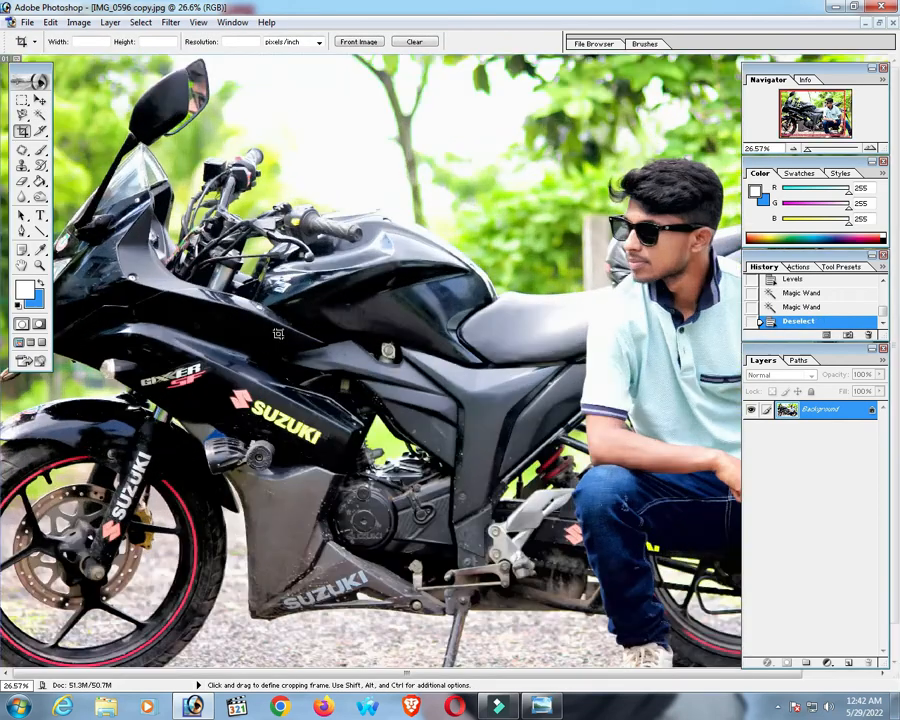
key(s)
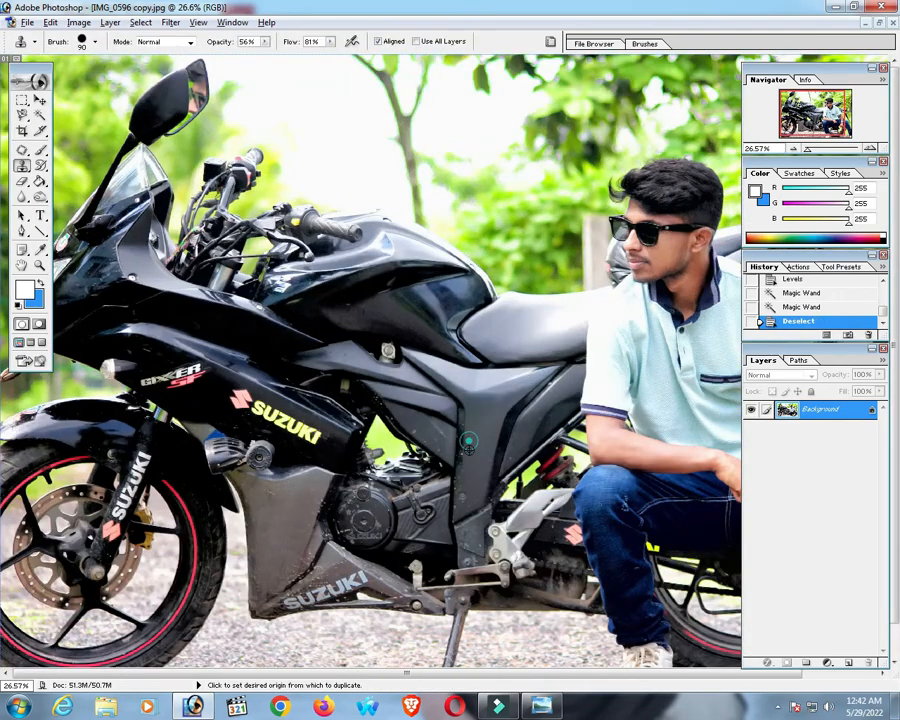
alt+click(468, 448)
click(464, 454)
click(464, 454)
click(464, 455)
click(464, 456)
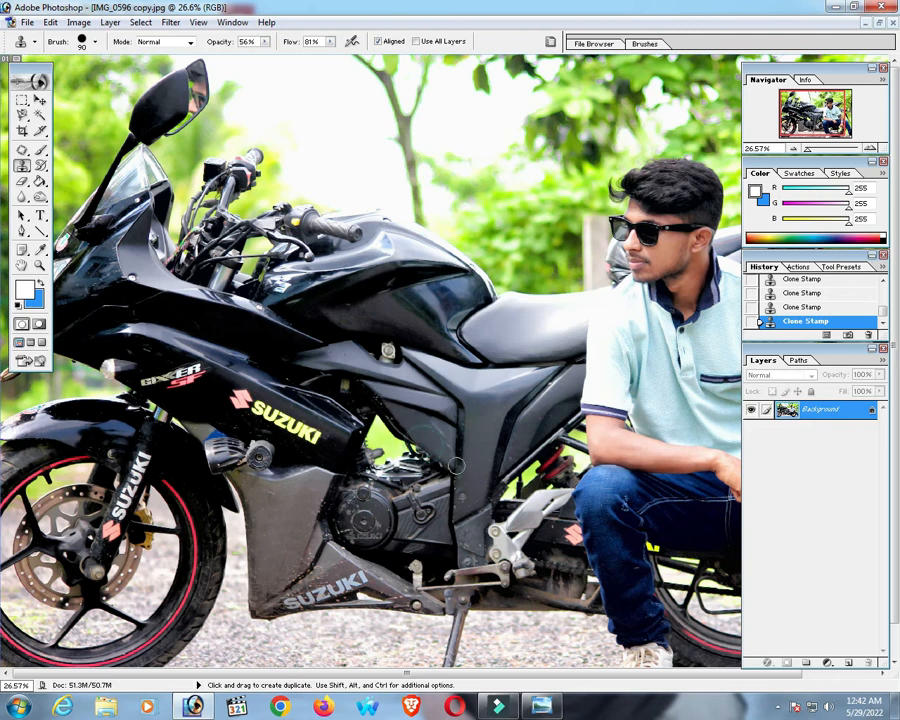
Step: Compare the side panel's retouch by stepping back through the latest clone strokes and restoring them
key(ctrl+alt+z)
key(ctrl+alt+z)
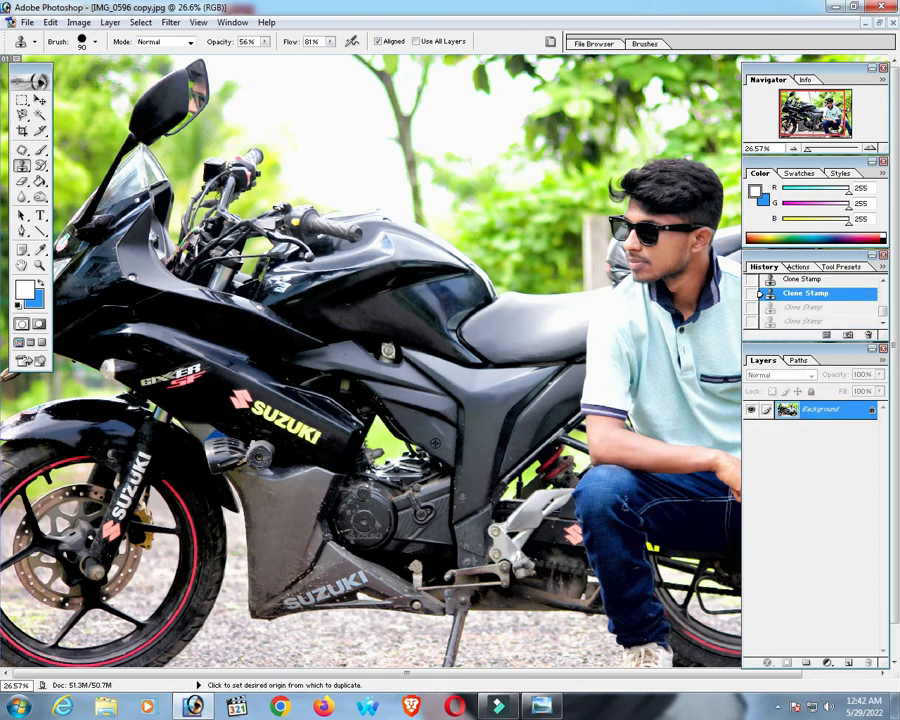
key(ctrl+shift+z)
key(ctrl+shift+z)
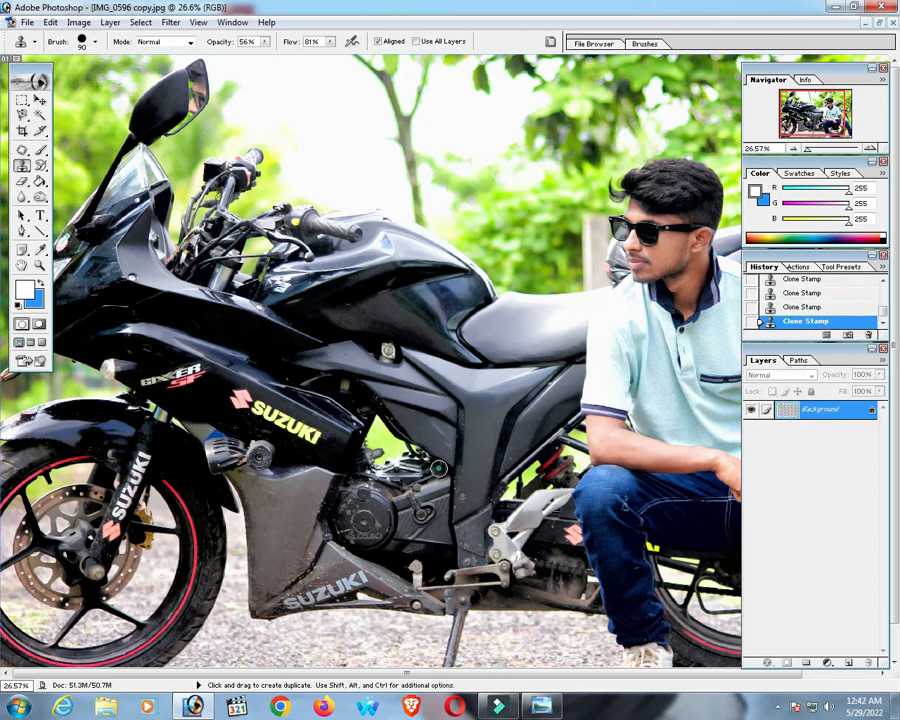
key(ctrl+alt+z)
key(ctrl+shift+z)
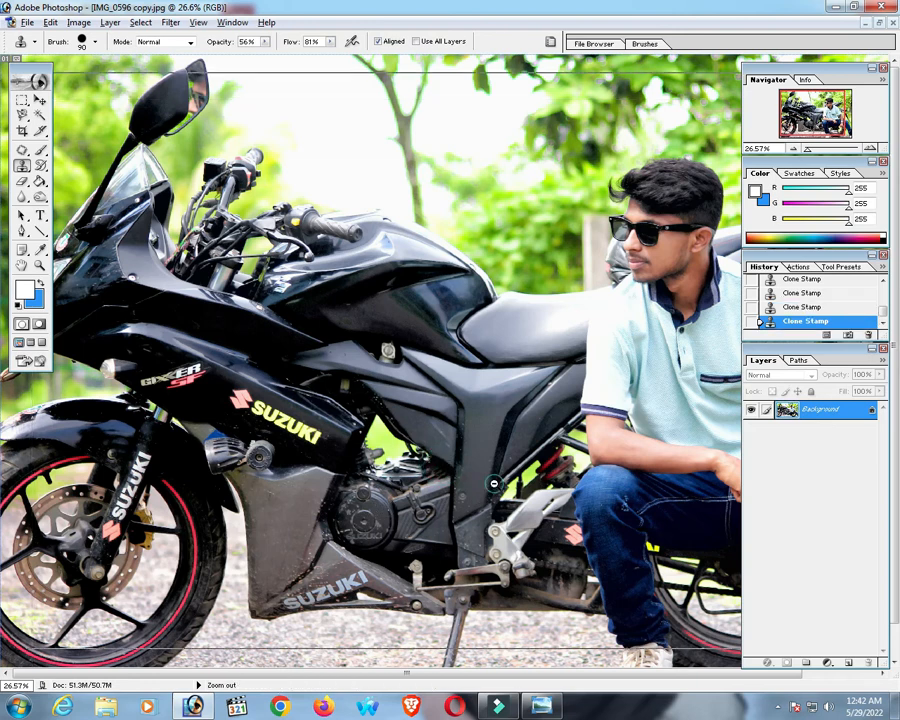
Step: Try to clone grey over the crease and specks beside the lower SUZUKI lettering, and step back the latest clone strokes
key(ctrl+minus)
key(ctrl+minus)
key(ctrl+minus)
scroll(279, 390, up, 1)
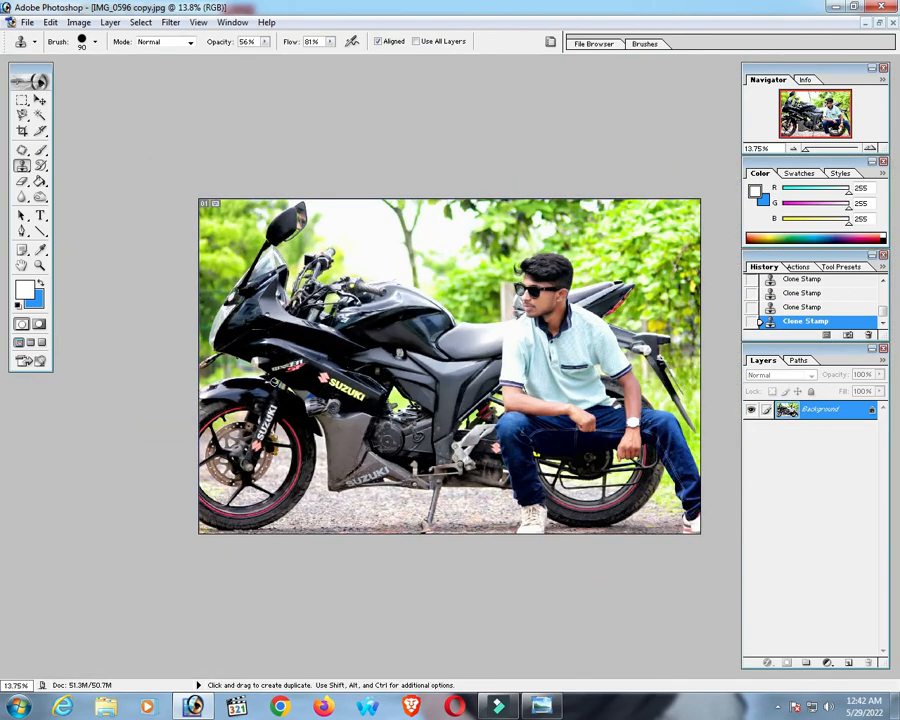
scroll(450, 365, up, 3)
scroll(401, 419, up, 3)
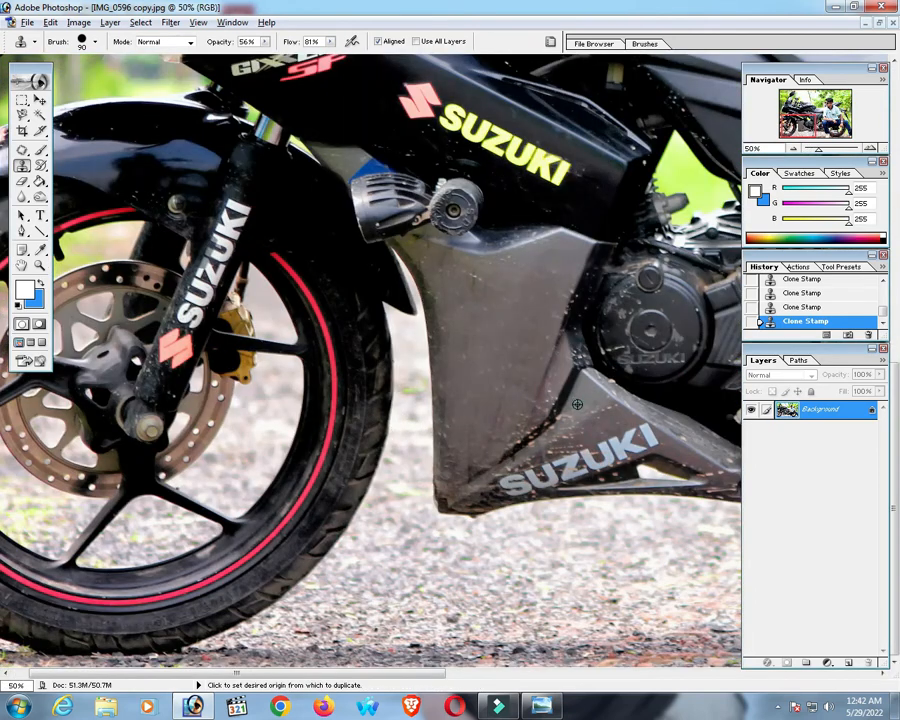
alt+click(577, 404)
alt+click(577, 409)
click(537, 442)
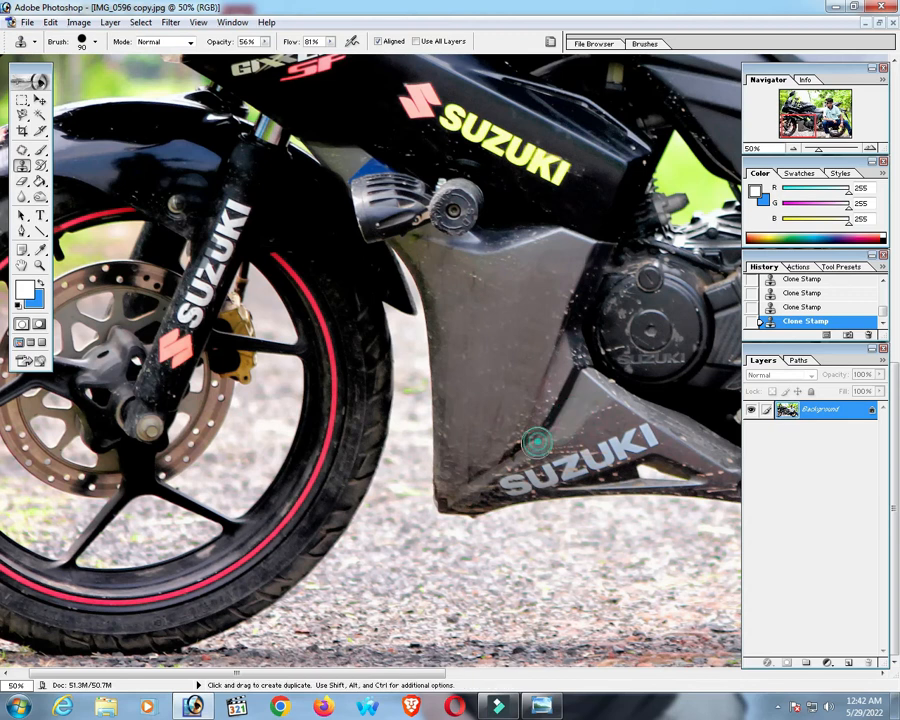
key(ctrl+alt+z)
key(ctrl+alt+z)
key(ctrl+alt+z)
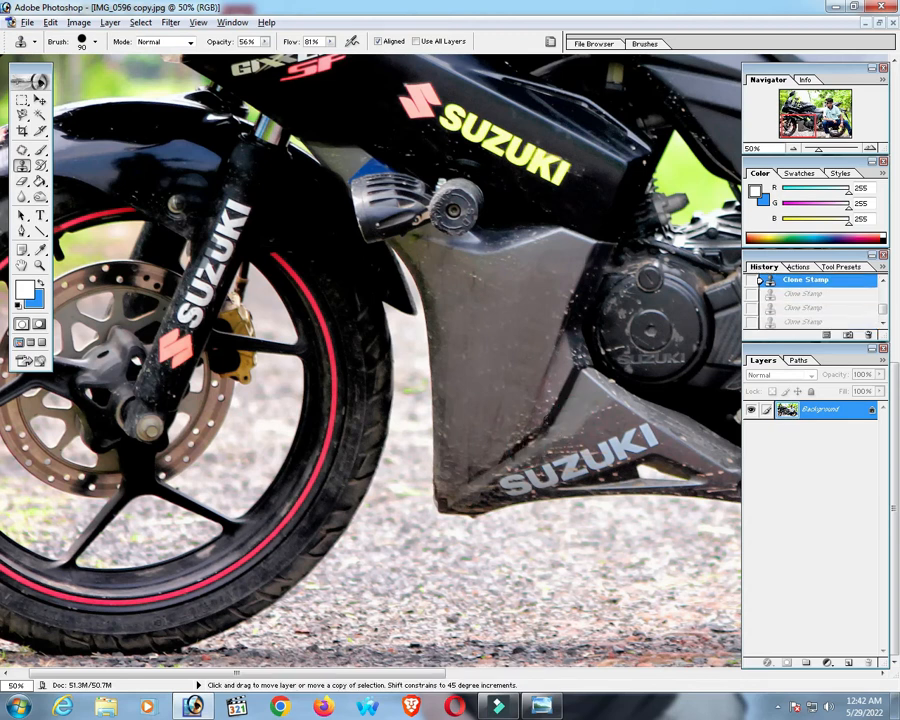
Step: Clone clean grey over the lower fairing's dark crease, from above the SUZUKI lettering up to the edge beside the engine cover
click(532, 428)
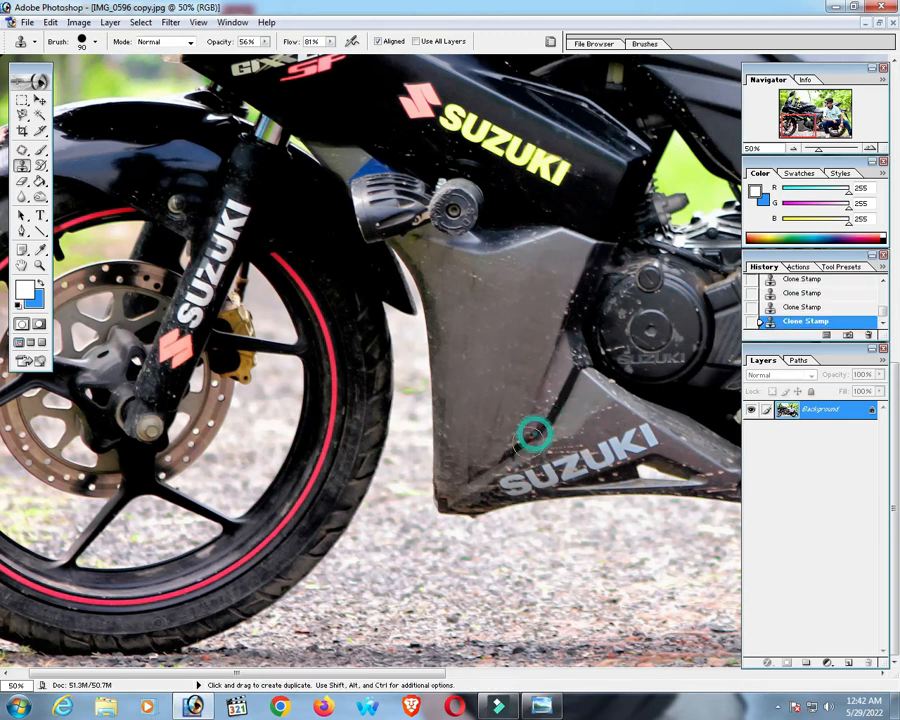
alt+click(559, 365)
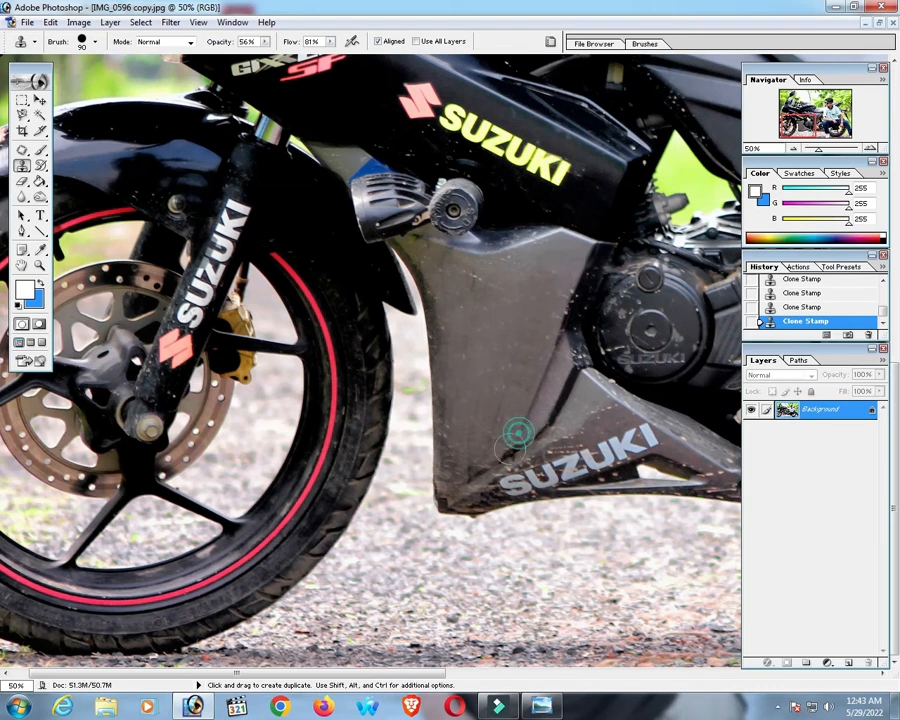
click(498, 462)
alt+click(574, 322)
click(578, 343)
click(584, 357)
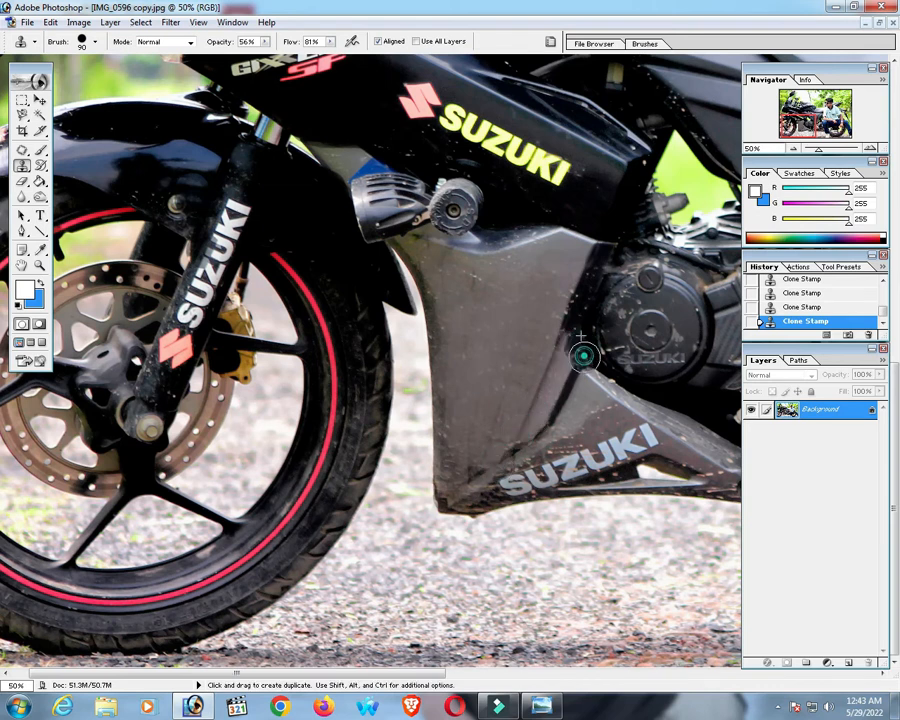
alt+click(573, 335)
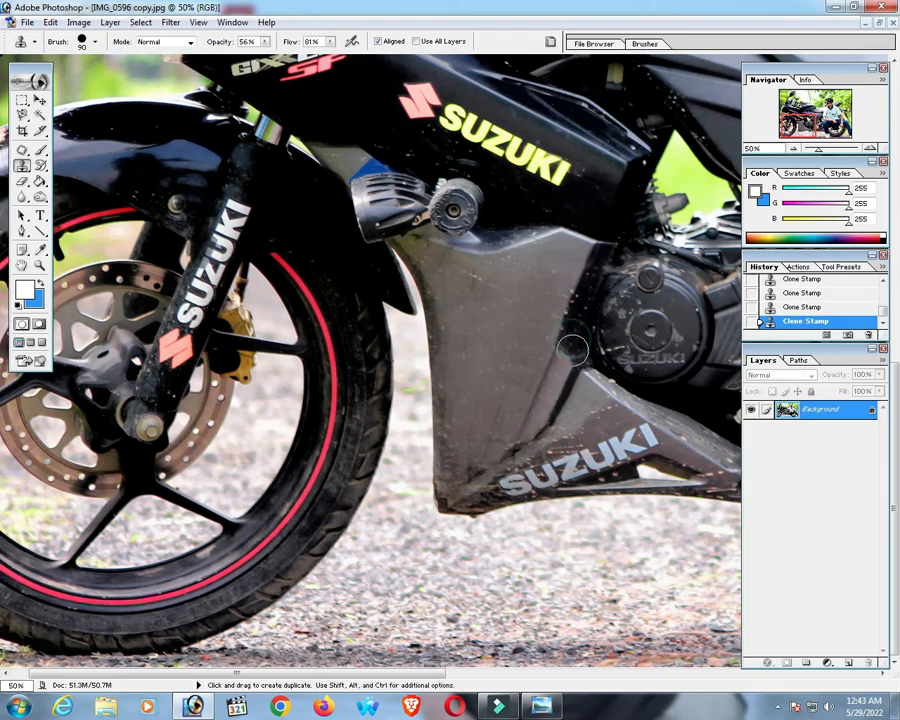
Step: Examine the retouched lower fairing up close and within the whole photo
alt+click(474, 377)
alt+click(474, 377)
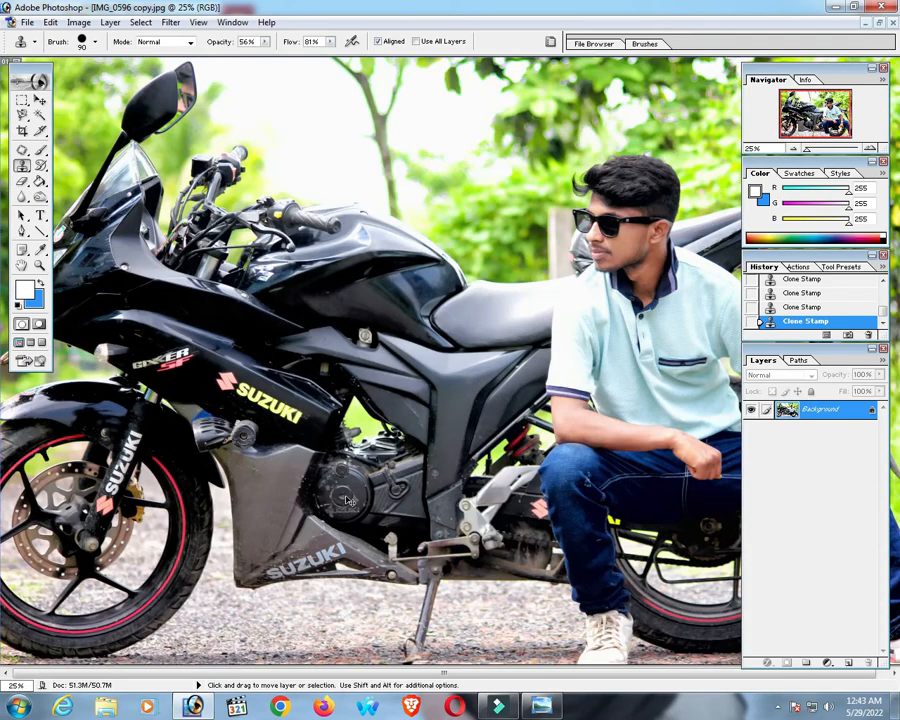
ctrl+click(398, 487)
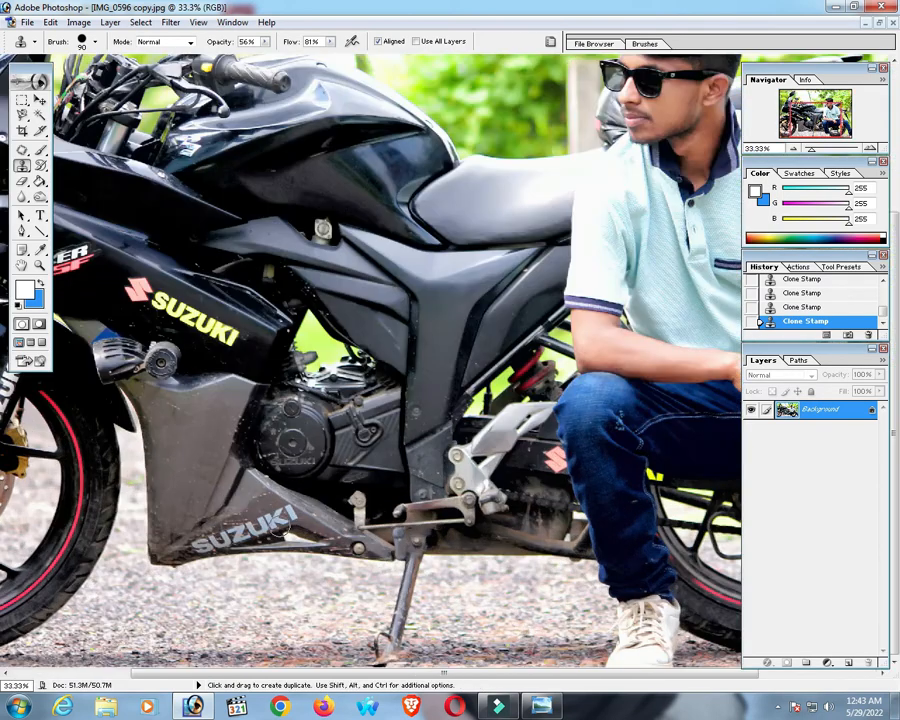
ctrl+click(259, 515)
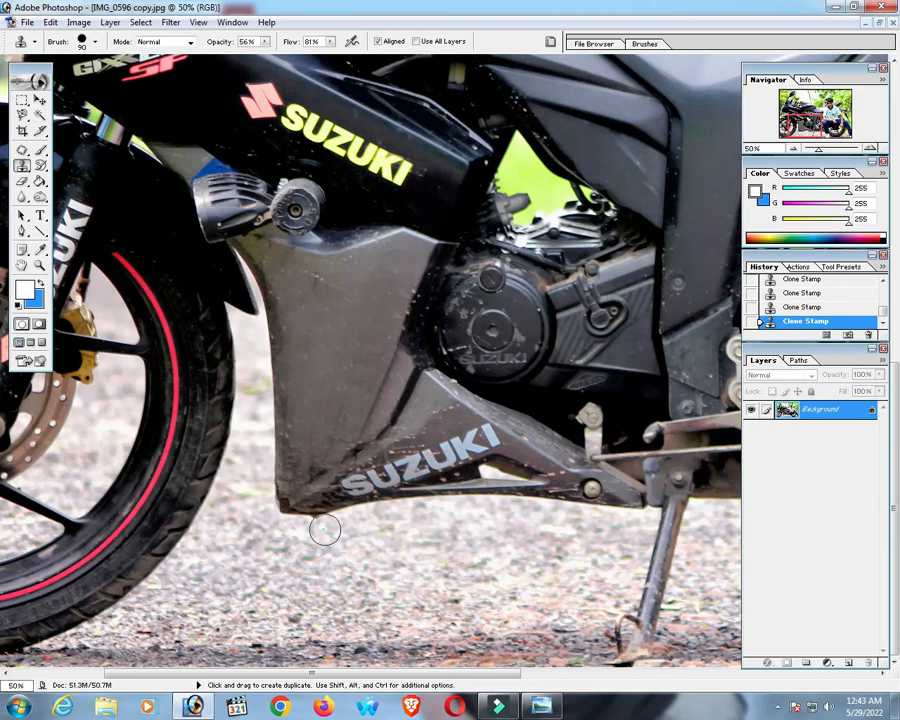
alt+click(408, 559)
alt+click(408, 559)
alt+click(408, 559)
alt+click(408, 559)
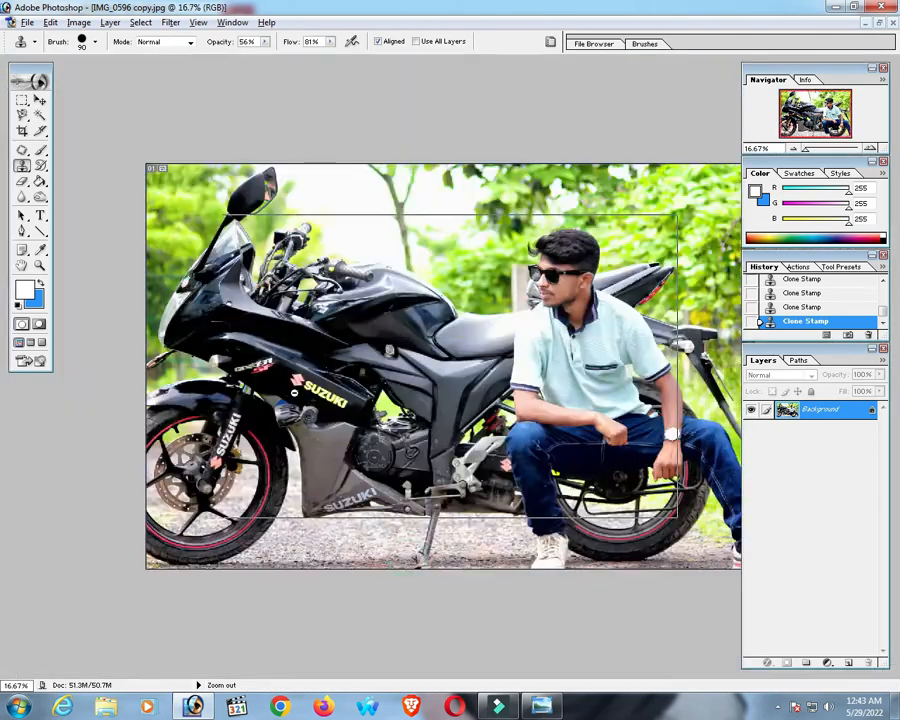
key(c)
drag(179, 163, 884, 692)
right_click(341, 338)
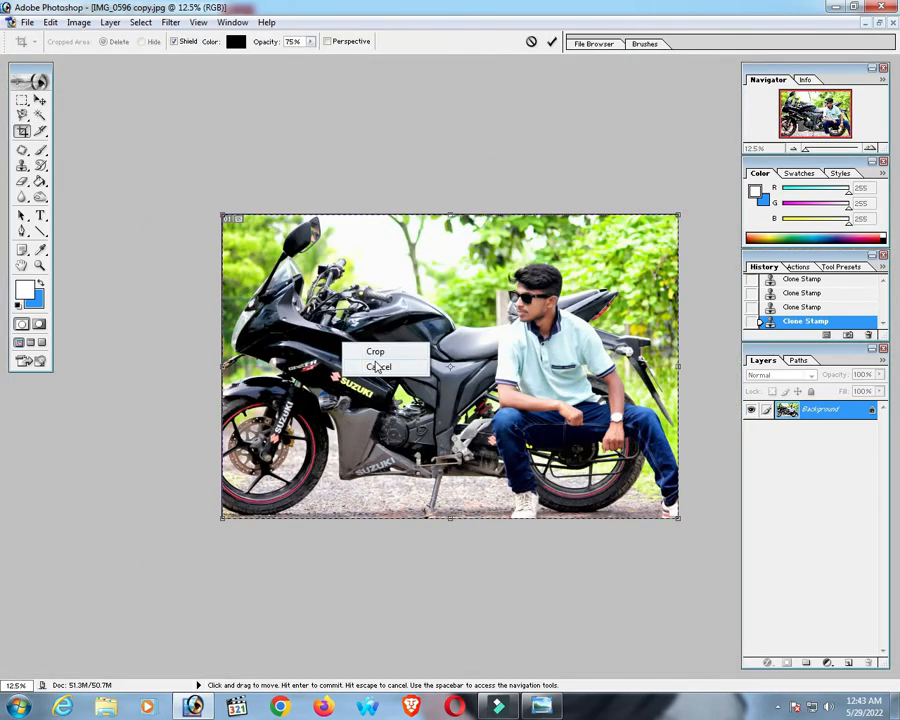
click(375, 362)
Step: Darken the man's hair with the Burn tool, using a 200 brush, Midtones range and 20% exposure
key(ctrl+0)
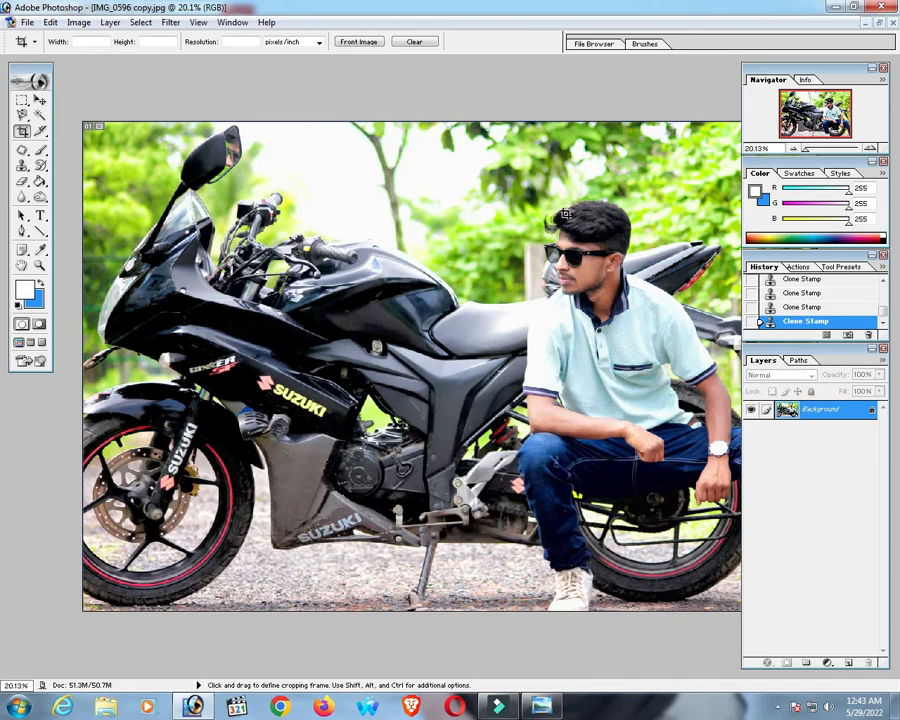
key(o)
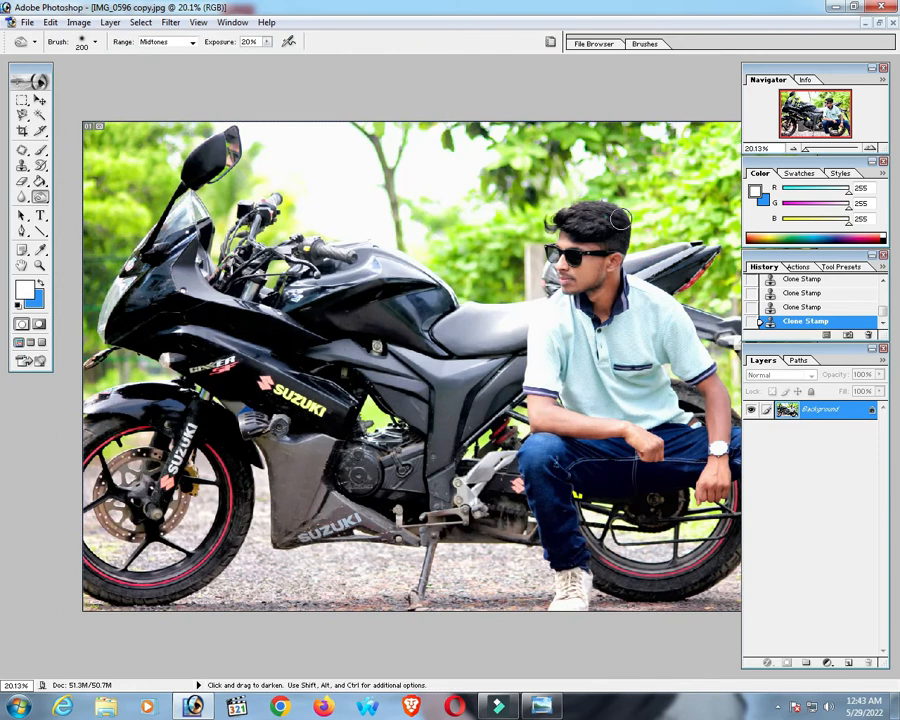
drag(620, 219, 551, 208)
Step: Crop the photo with a frame around the full image
alt+click(263, 263)
alt+click(263, 261)
alt+click(263, 261)
key(c)
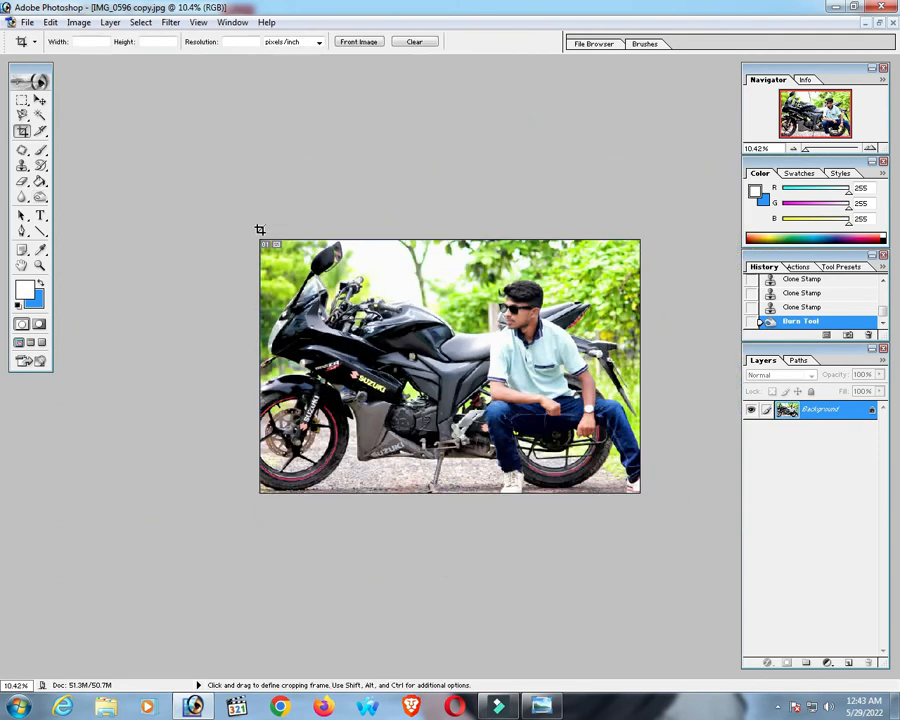
drag(218, 195, 216, 192)
key(Return)
key(ctrl+s)
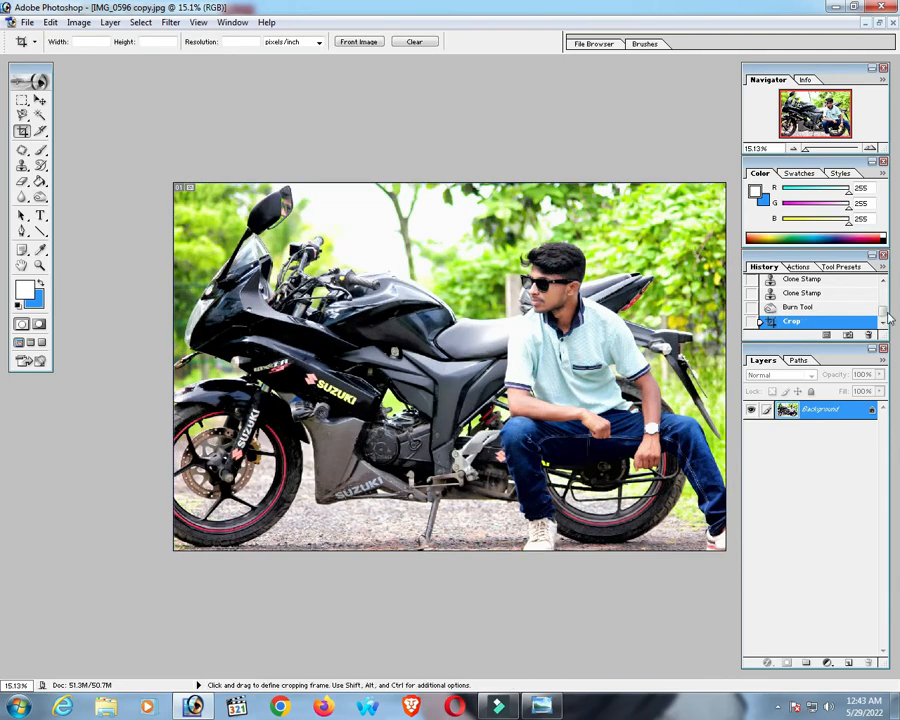
Step: Compare the retouched photo with its opening history state, restore the cropped version and keep the document open
scroll(887, 318, up, 5)
click(852, 286)
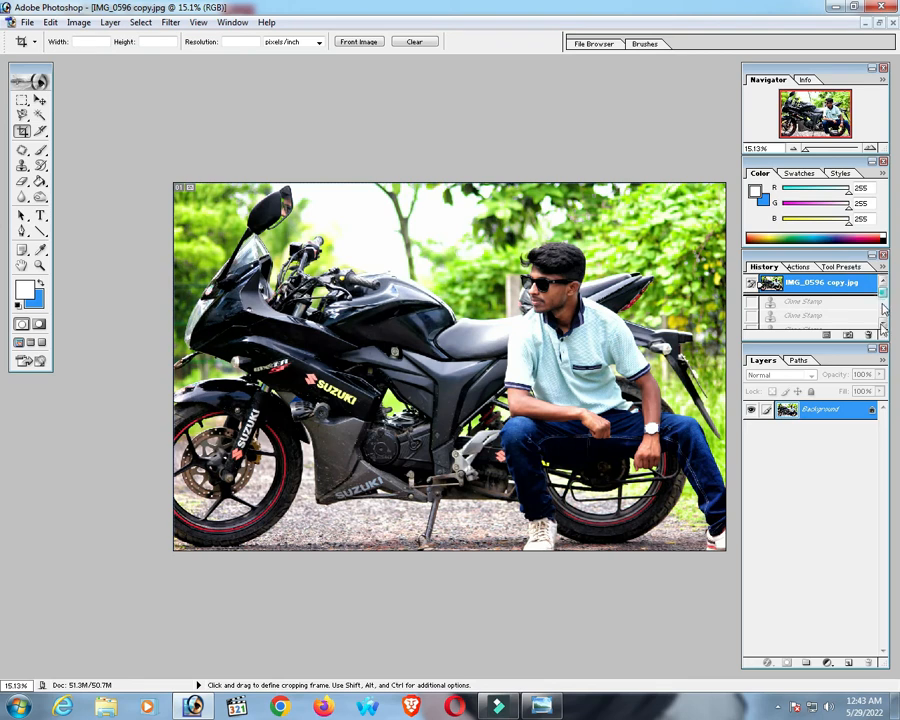
key(ctrl+z)
key(ctrl+minus)
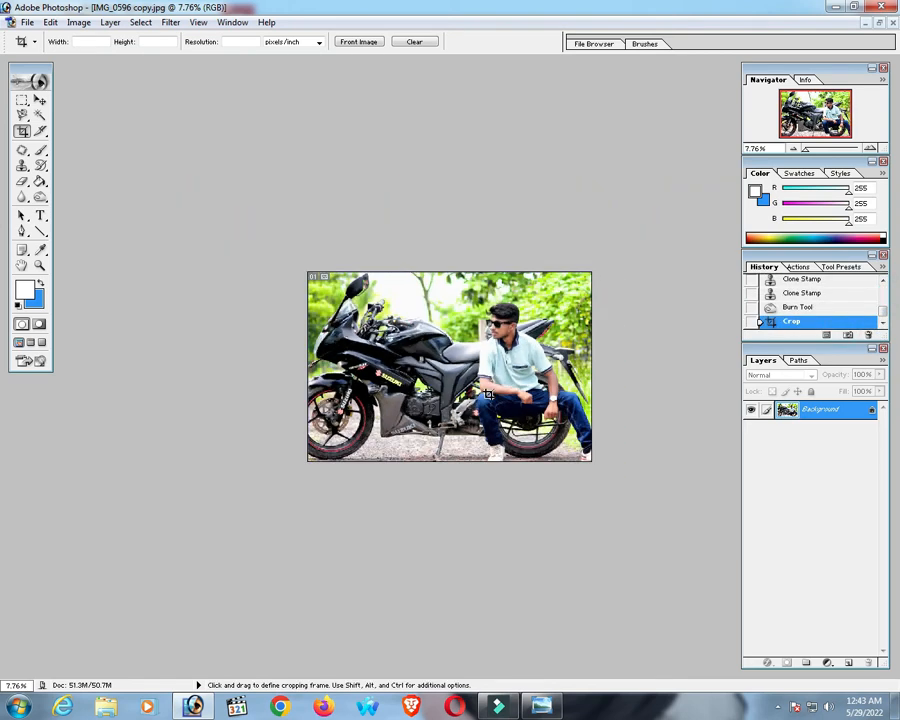
key(ctrl+plus)
key(ctrl+plus)
key(ctrl+w)
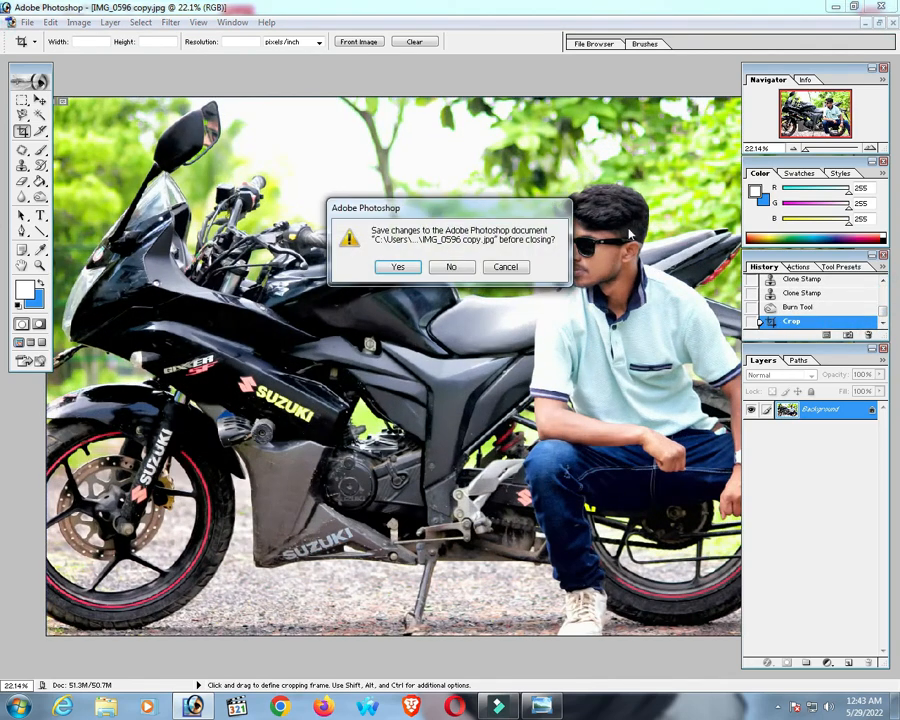
click(505, 267)
Step: Adjust the photo's Color Balance in the midtones to +7 red, -6 magenta and +10 blue
key(i)
key(ctrl+b)
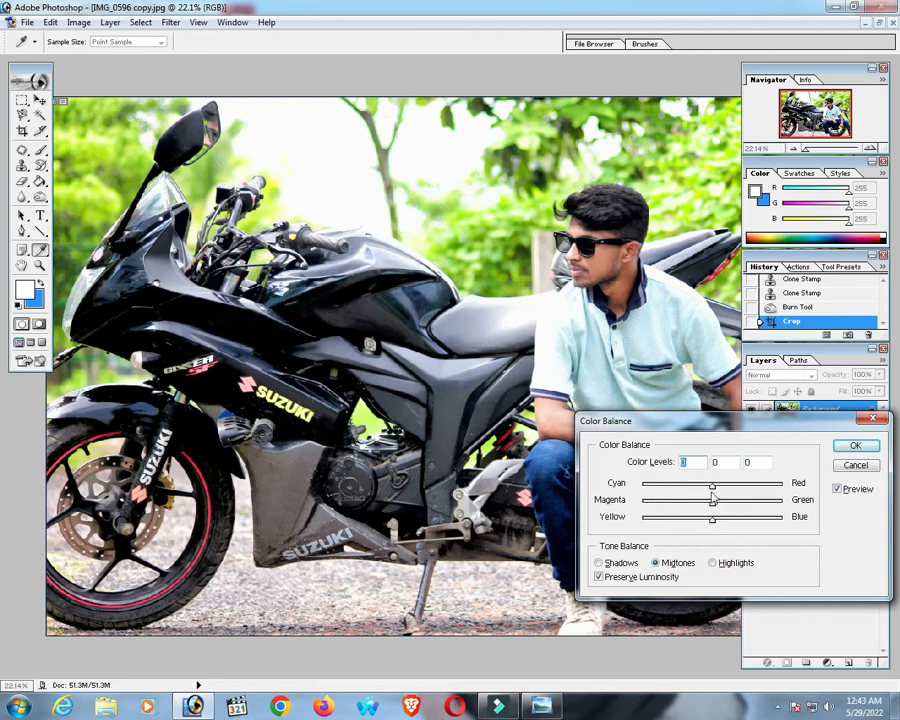
click(697, 520)
drag(723, 503, 705, 507)
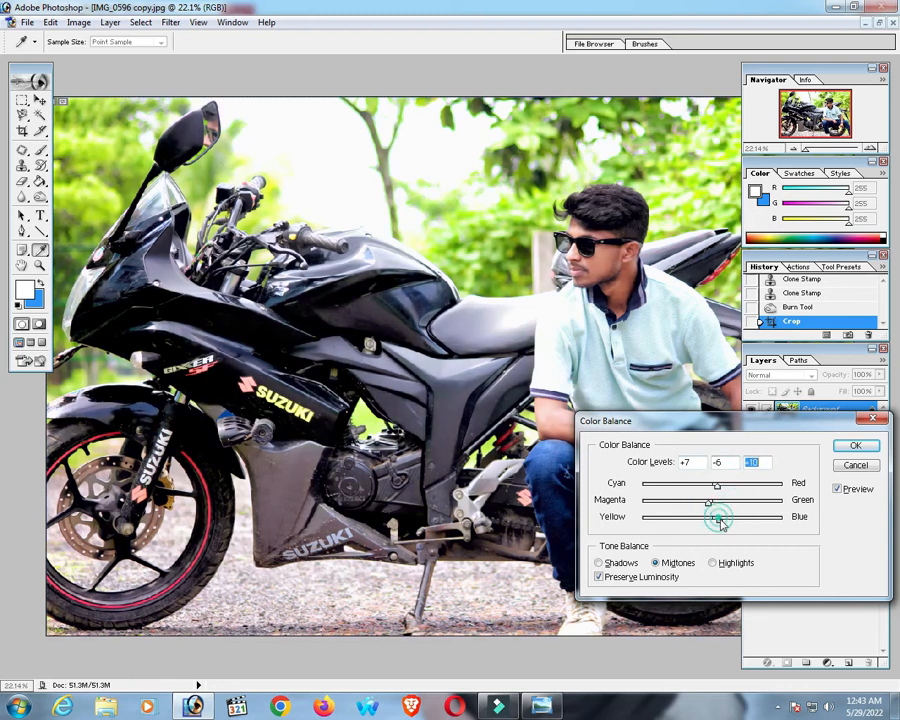
key(Return)
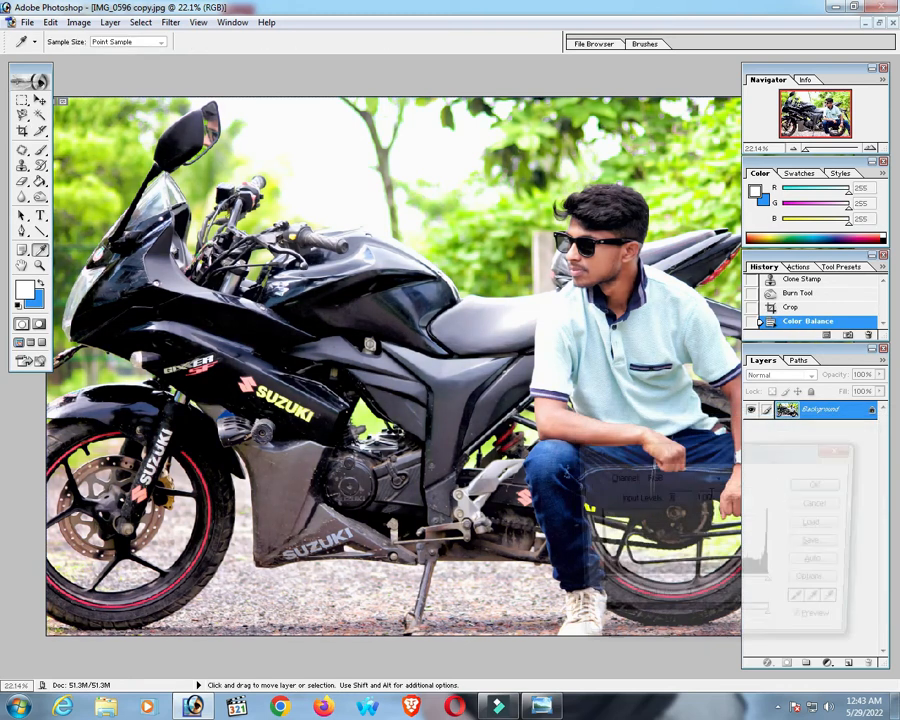
Step: Apply Levels to the photo with input black point 16 and white point 241, fine-tuning the midtones
key(ctrl+l)
drag(676, 588, 675, 588)
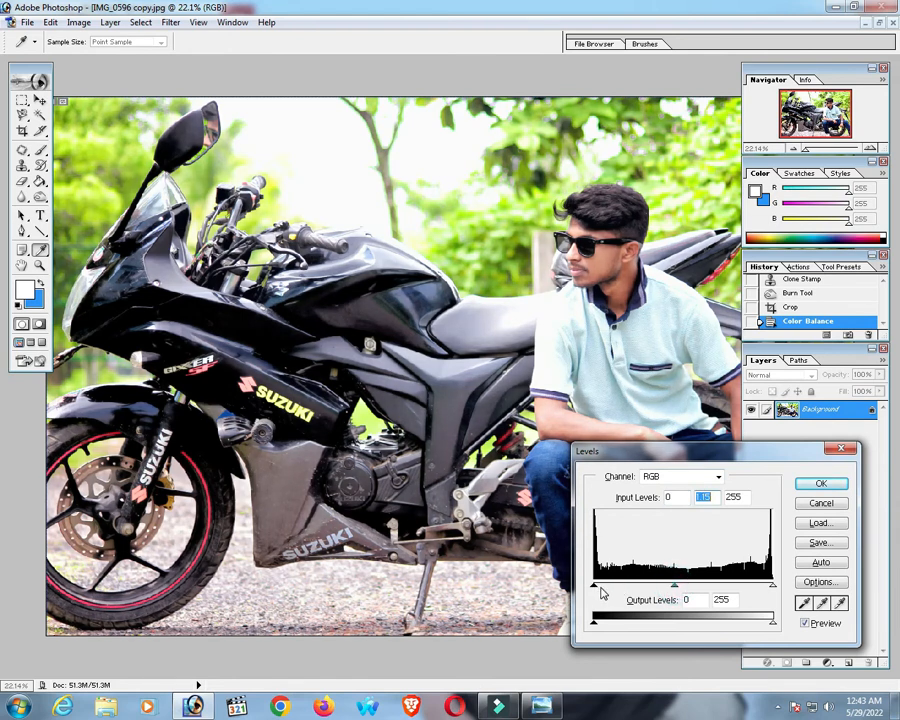
drag(597, 588, 605, 592)
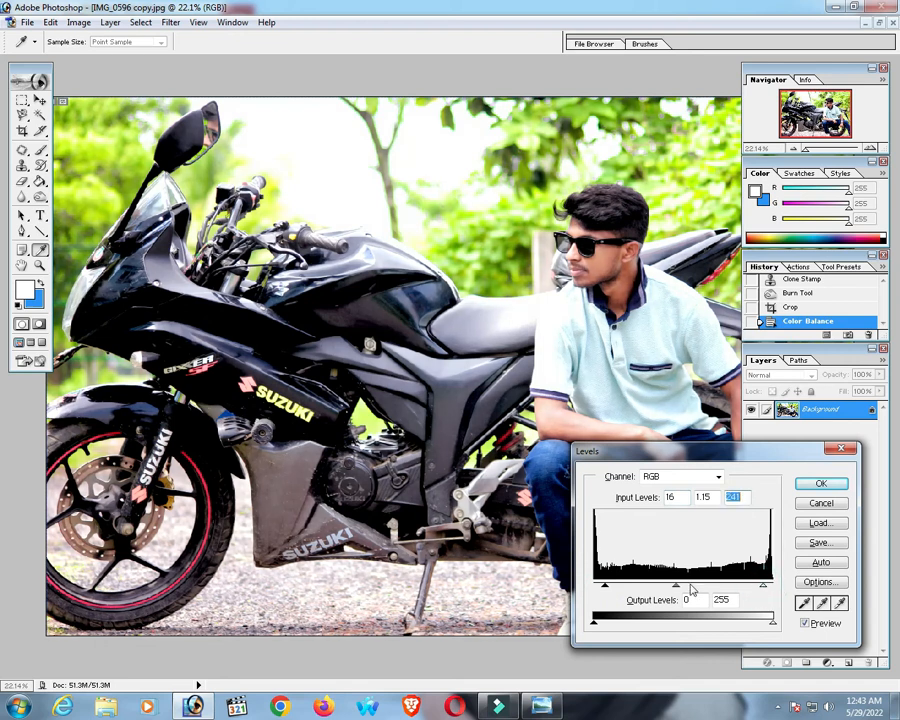
drag(676, 588, 683, 593)
key(Return)
key(c)
key(ctrl+minus)
key(ctrl+minus)
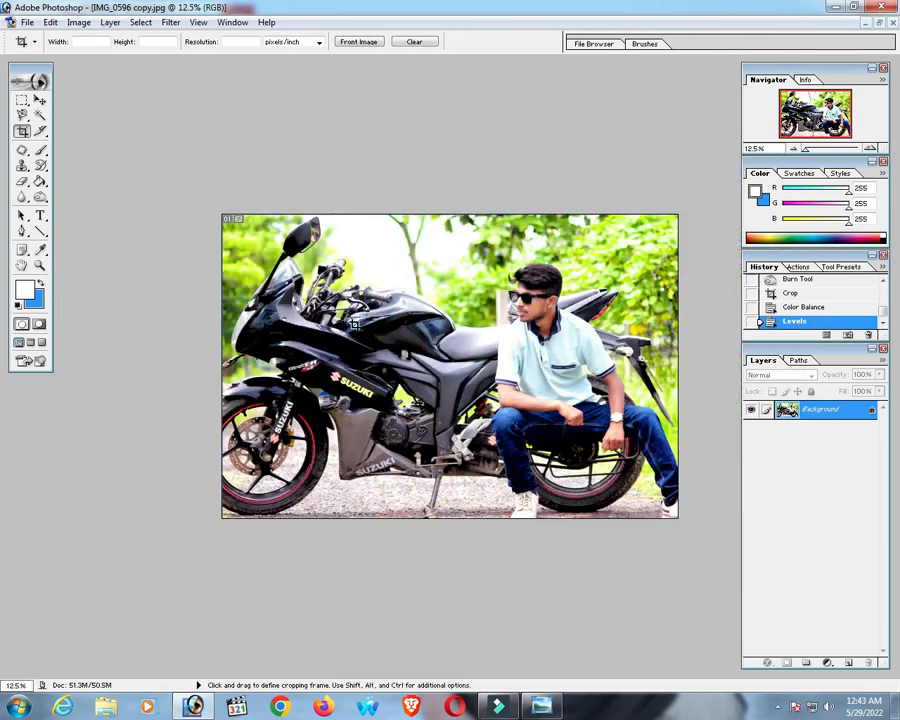
Step: Adjust the photo's Color Balance in the midtones to 0 red, -9 magenta and +15 blue
key(ctrl+0)
key(ctrl+b)
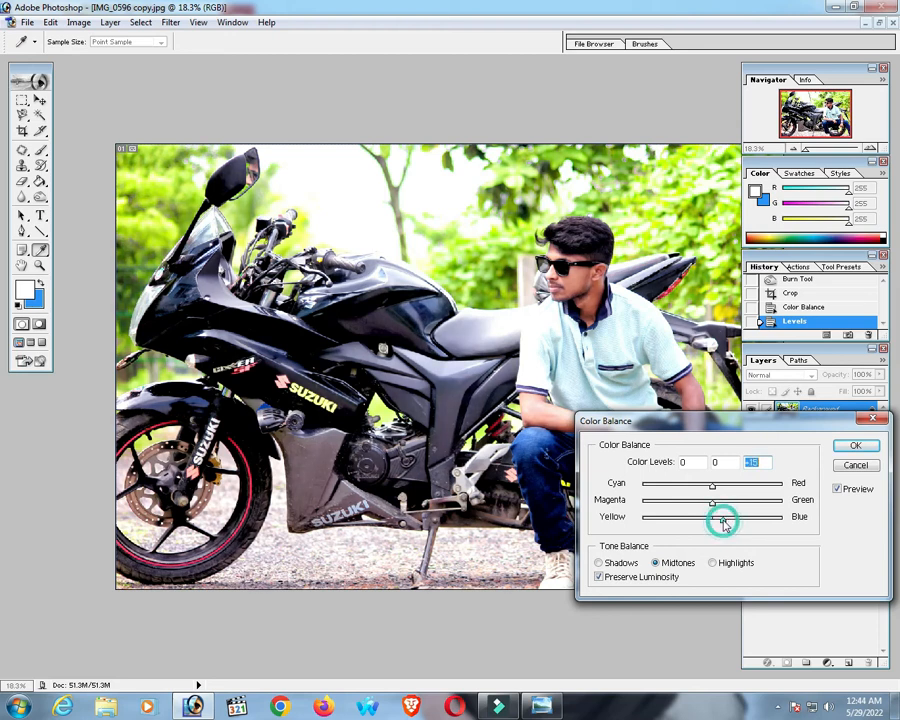
drag(694, 505, 701, 505)
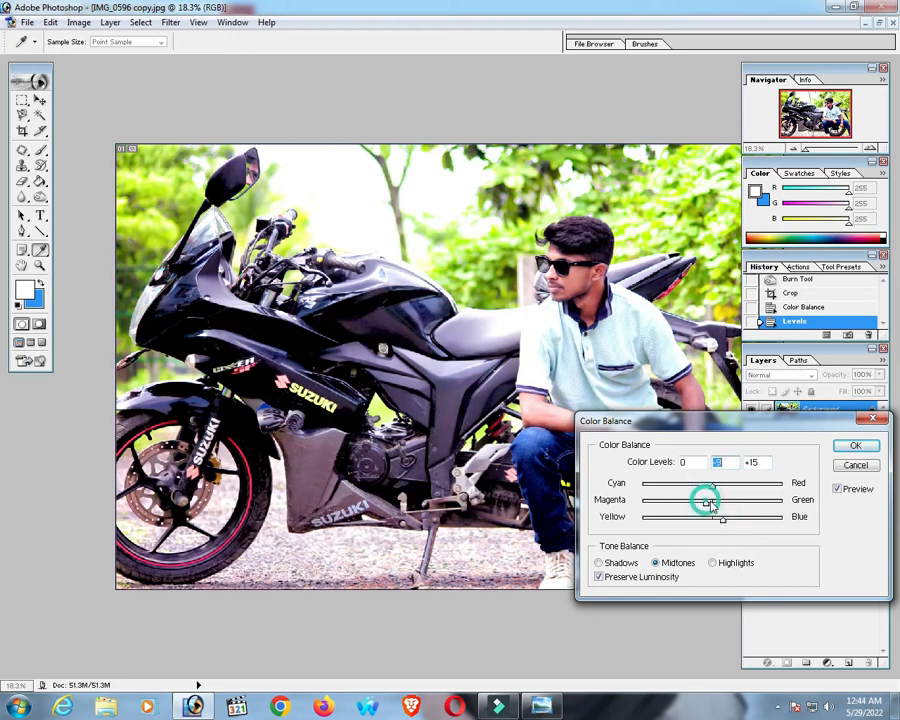
key(Return)
key(c)
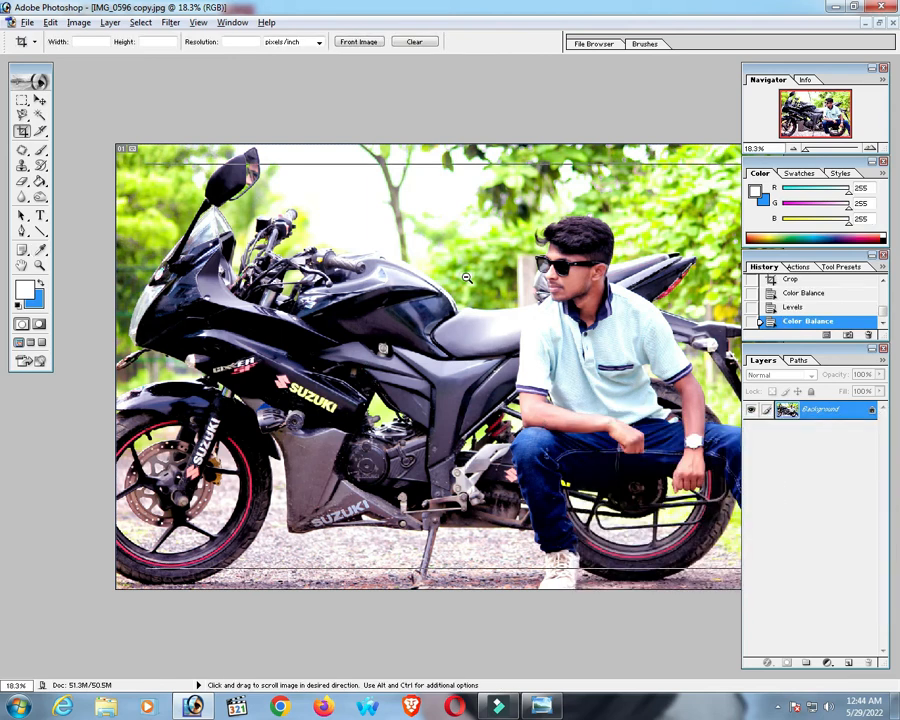
key(ctrl+minus)
scroll(247, 265, up, 2)
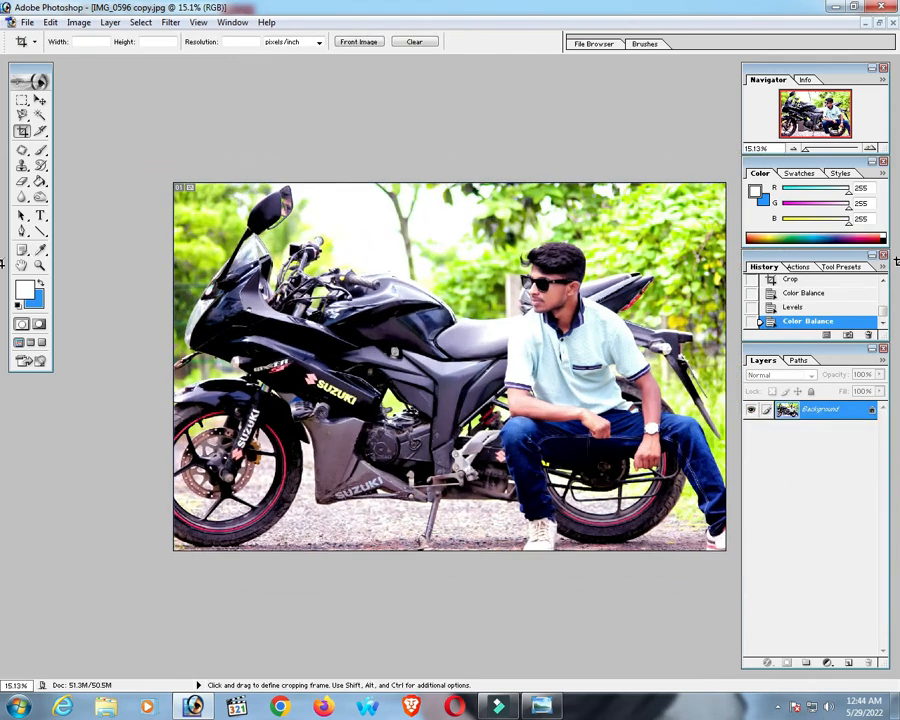
Step: Compare the photo with an earlier history state, return to the latest Color Balance state and inspect the man's face up close
mouse_move(884, 318)
mouse_down()
mouse_move(883, 285)
mouse_move(884, 320)
mouse_up()
click(868, 283)
click(833, 324)
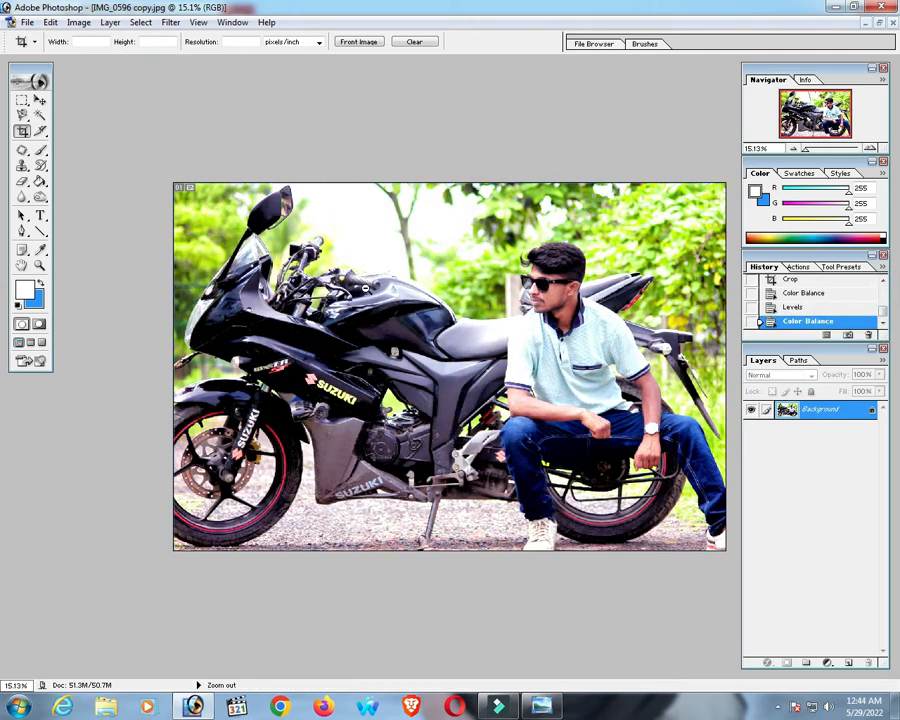
scroll(365, 287, down, 3)
scroll(362, 292, up, 5)
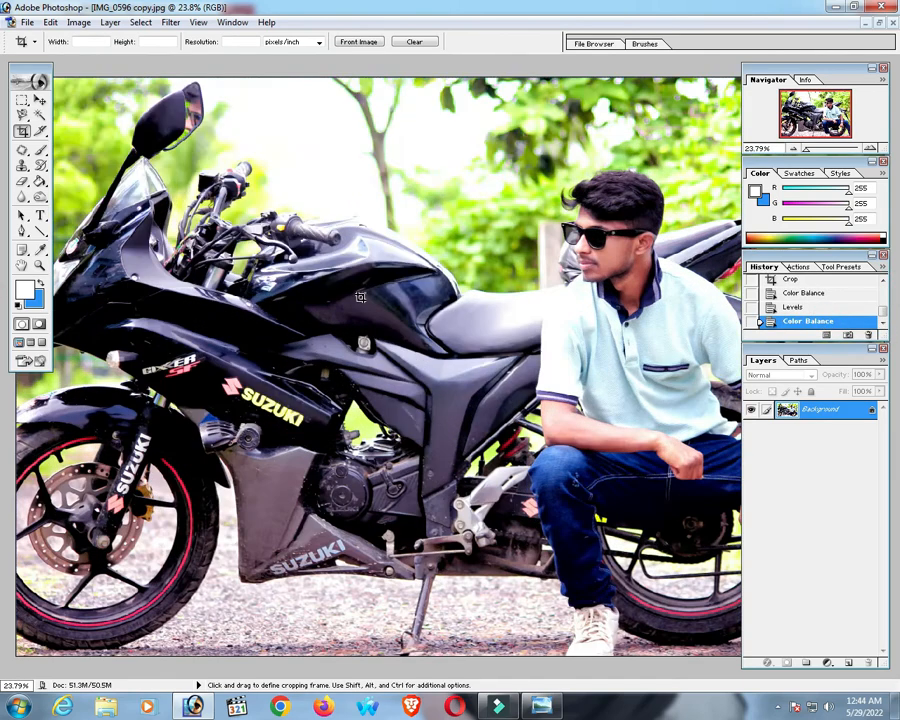
scroll(650, 206, up, 3)
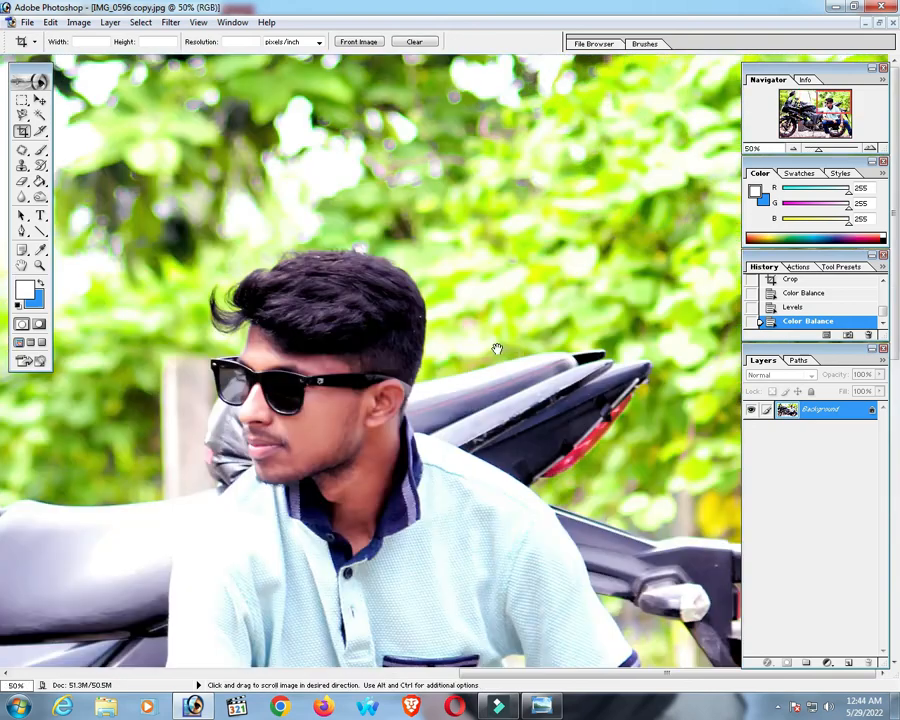
scroll(492, 360, down, 3)
scroll(409, 321, up, 1)
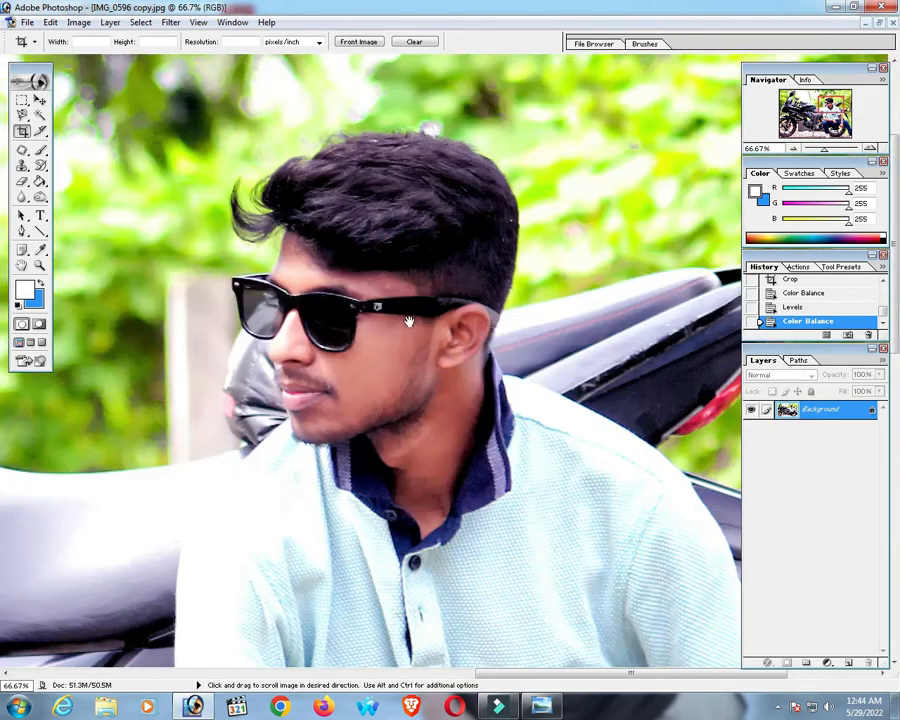
scroll(409, 321, down, 3)
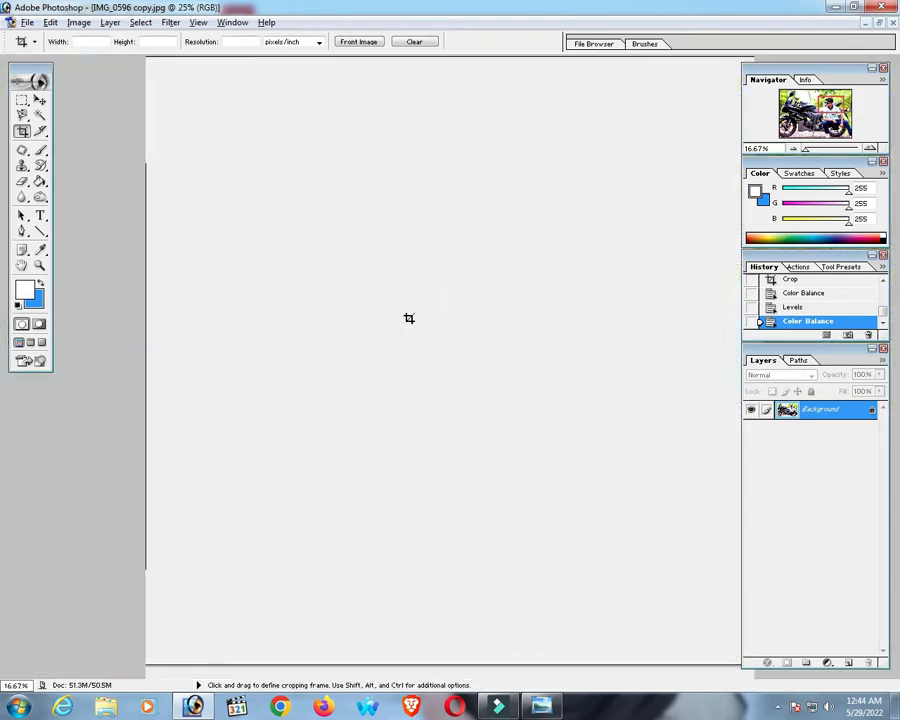
Step: Save the corrected IMG_0596 copy as JPEG with the whole photo in view
key(ctrl+0)
key(ctrl+0)
key(ctrl+s)
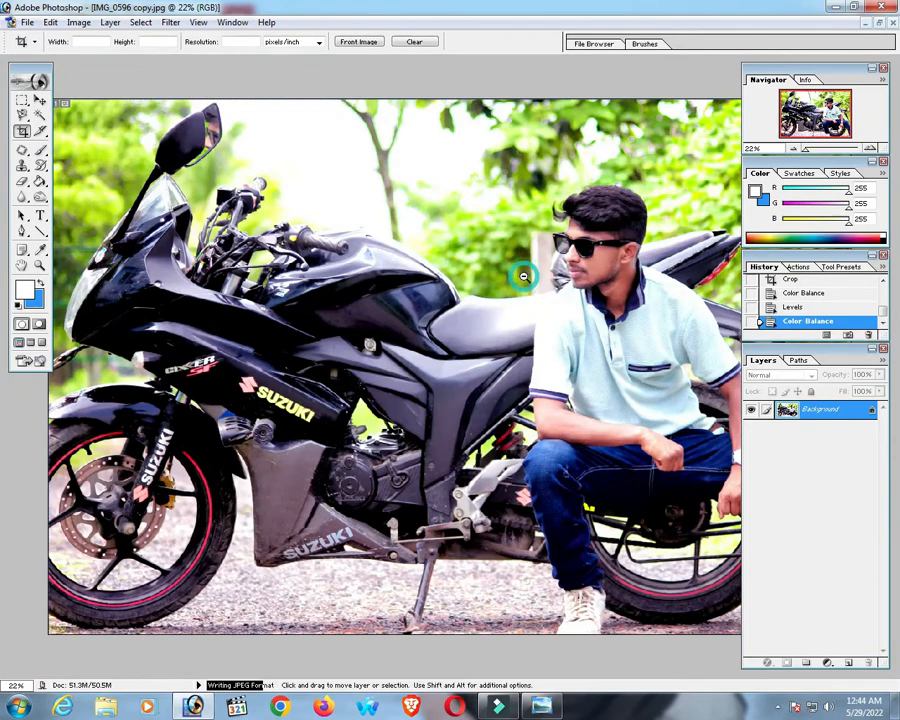
Step: Compare the photo with its Burn Tool history state and restore the latest Color Balance state
alt+click(523, 277)
alt+click(689, 277)
click(806, 296)
scroll(808, 300, up, 1)
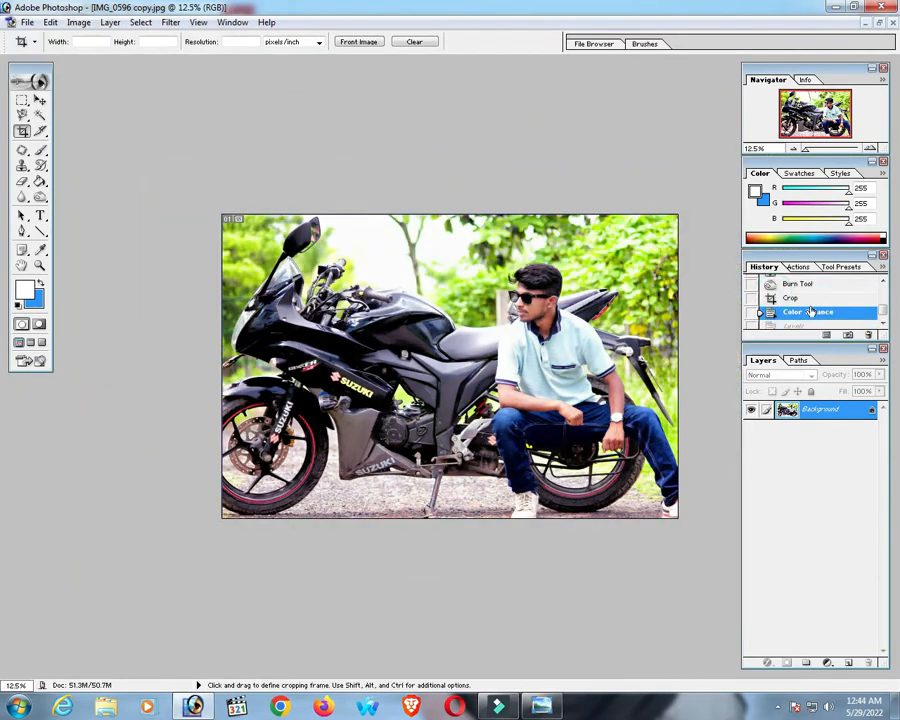
click(809, 288)
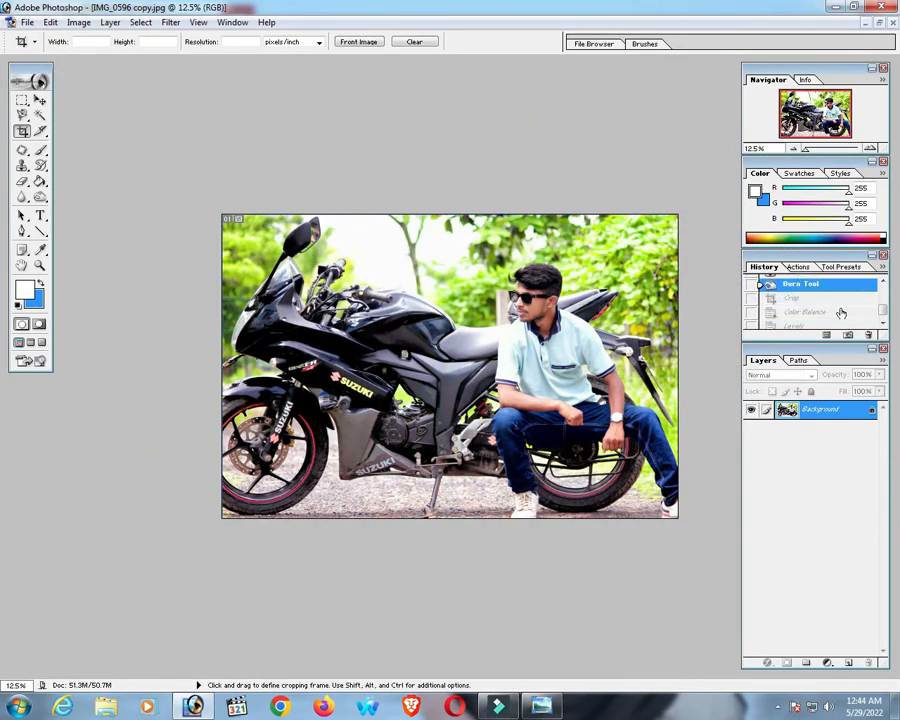
scroll(830, 316, down, 1)
click(808, 323)
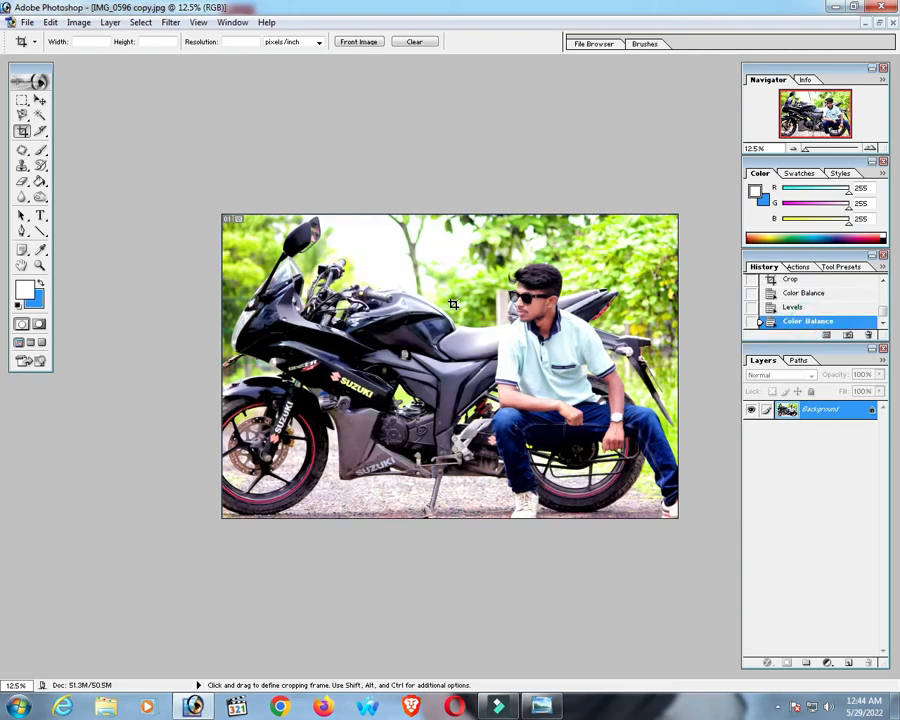
Step: Close the IMG_0596 copy document without saving it again
key(ctrl+minus)
key(ctrl+plus)
key(ctrl+0)
click(893, 22)
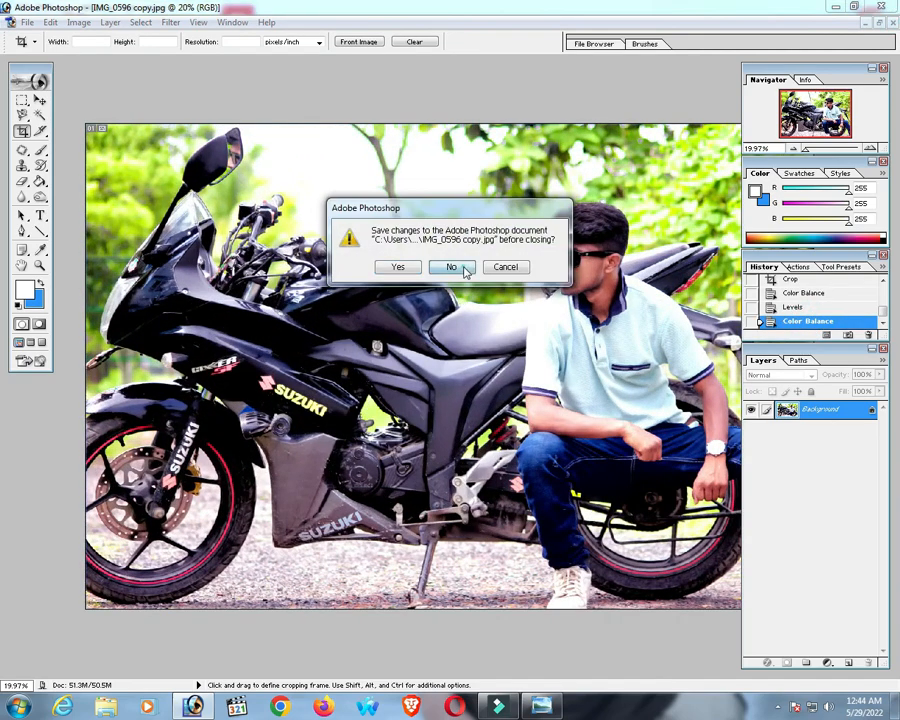
click(465, 271)
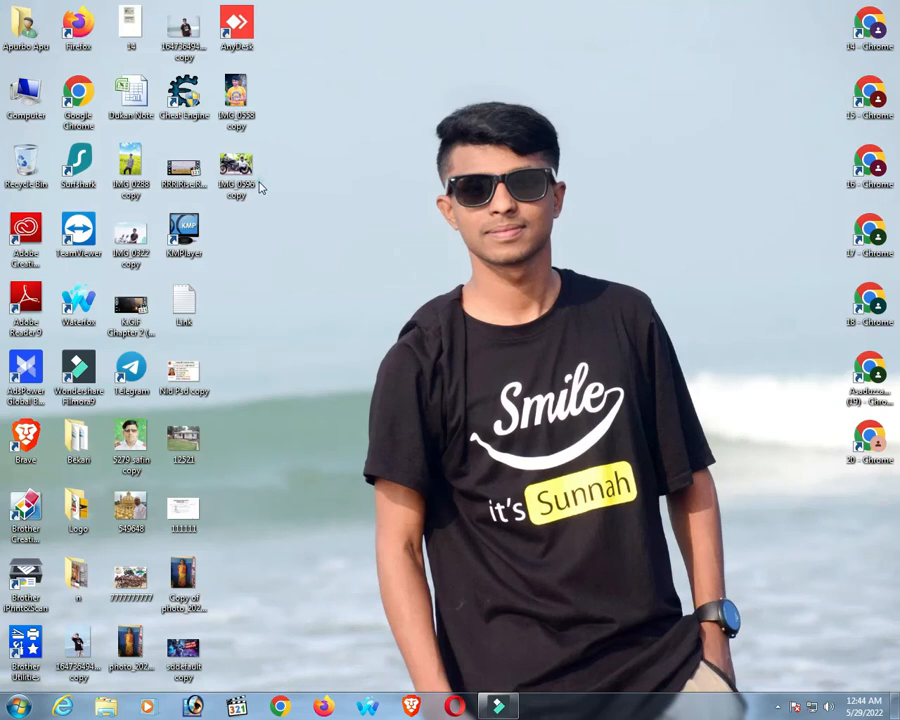
Step: Open the edited IMG_0596 copy from the desktop in Windows Photo Viewer and snap its window to the right half of the screen
double_click(240, 174)
key(super+Right)
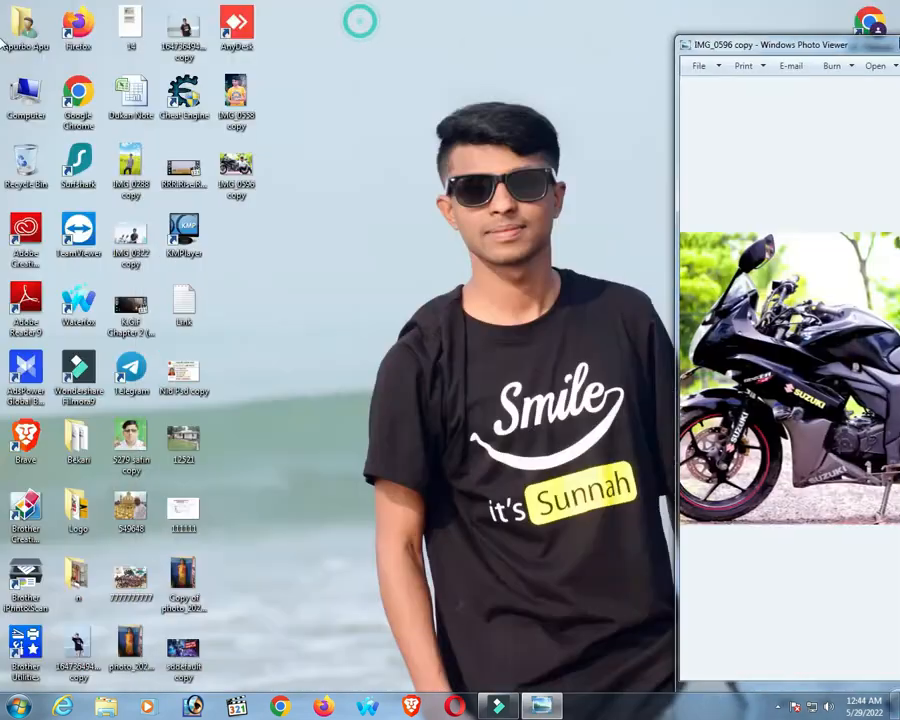
Step: Open the original IMG_0596 from the photo subfolder of 2022 New Pic\Pic on drive F: beside the edited copy
double_click(25, 95)
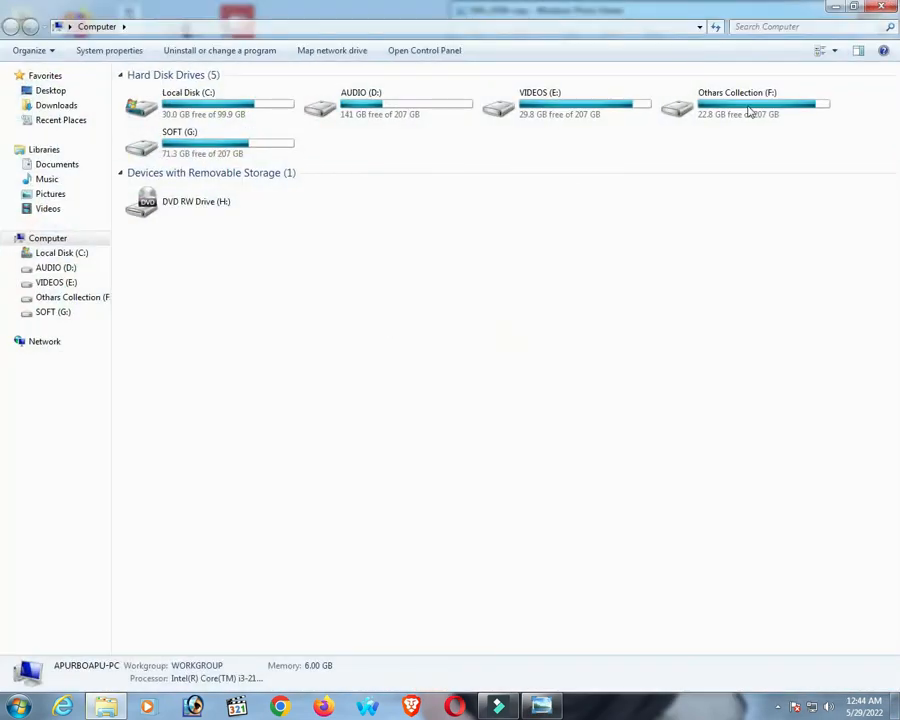
double_click(750, 112)
click(216, 118)
double_click(212, 103)
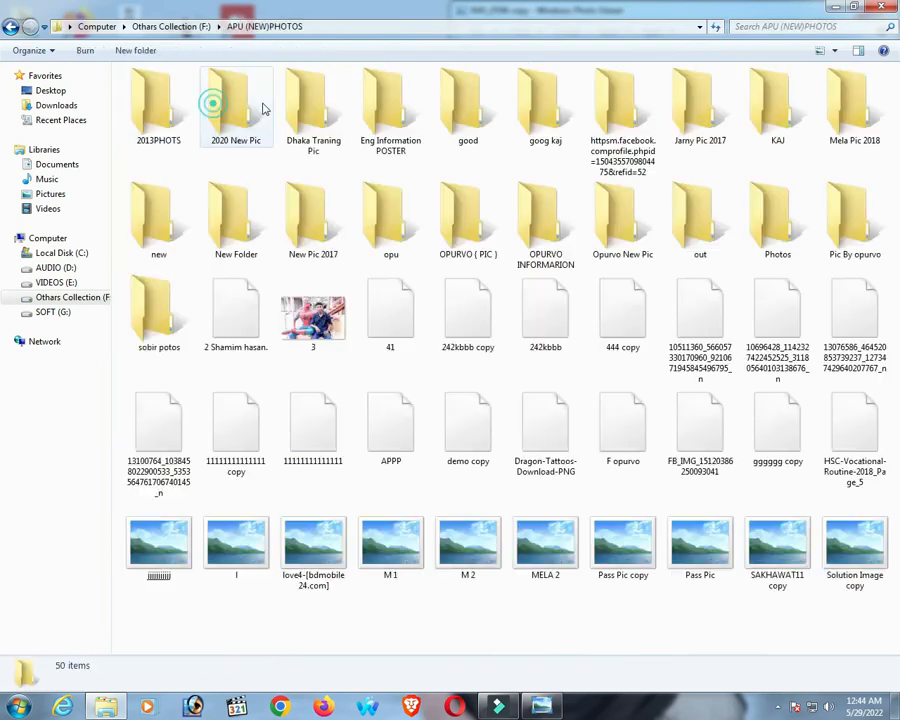
double_click(236, 98)
double_click(160, 106)
click(170, 97)
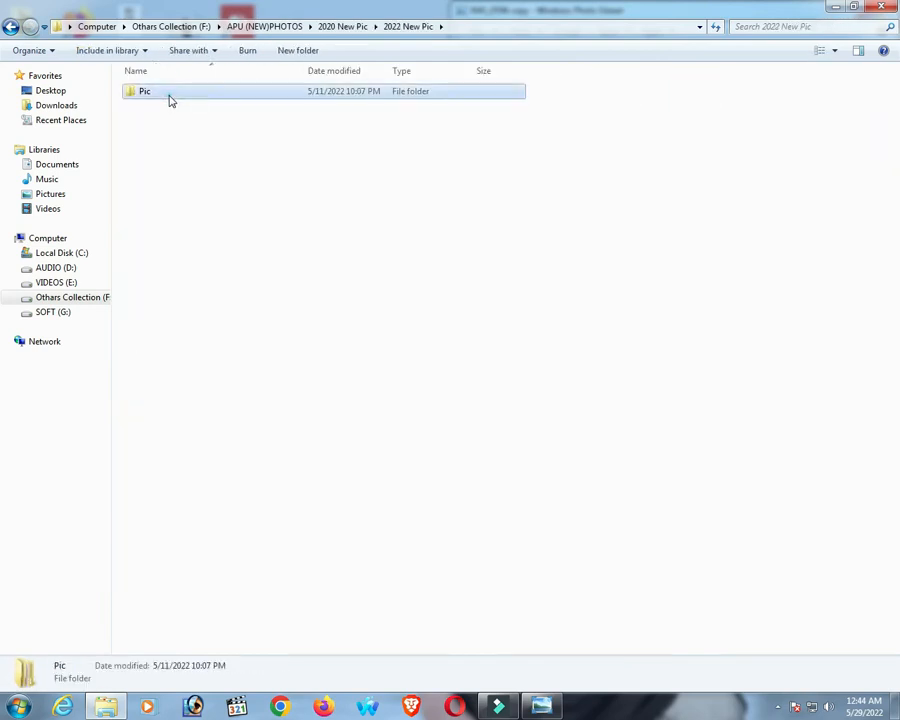
double_click(170, 97)
double_click(166, 106)
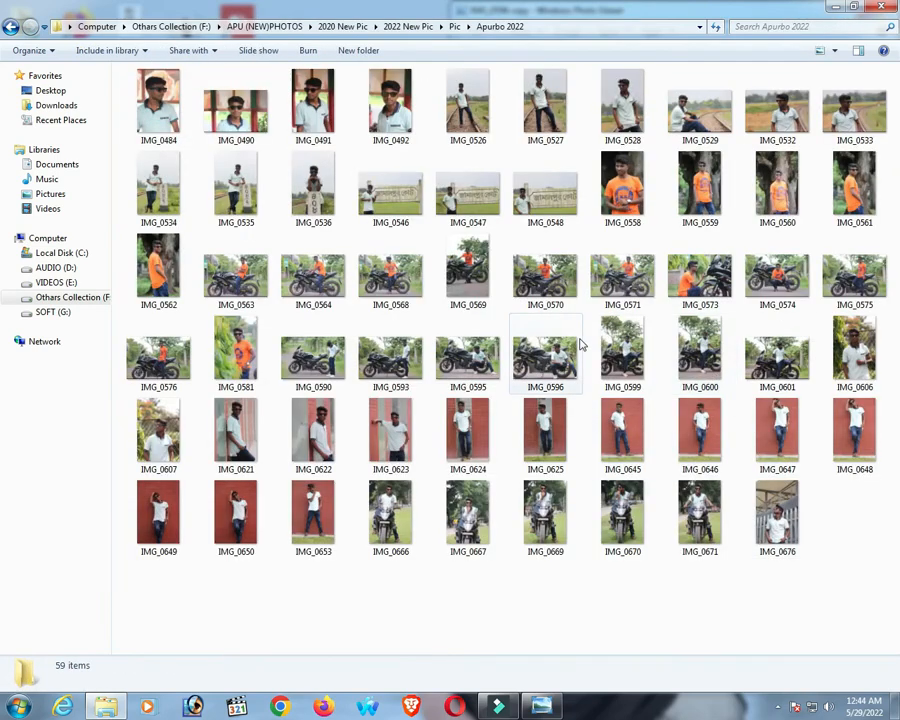
double_click(578, 343)
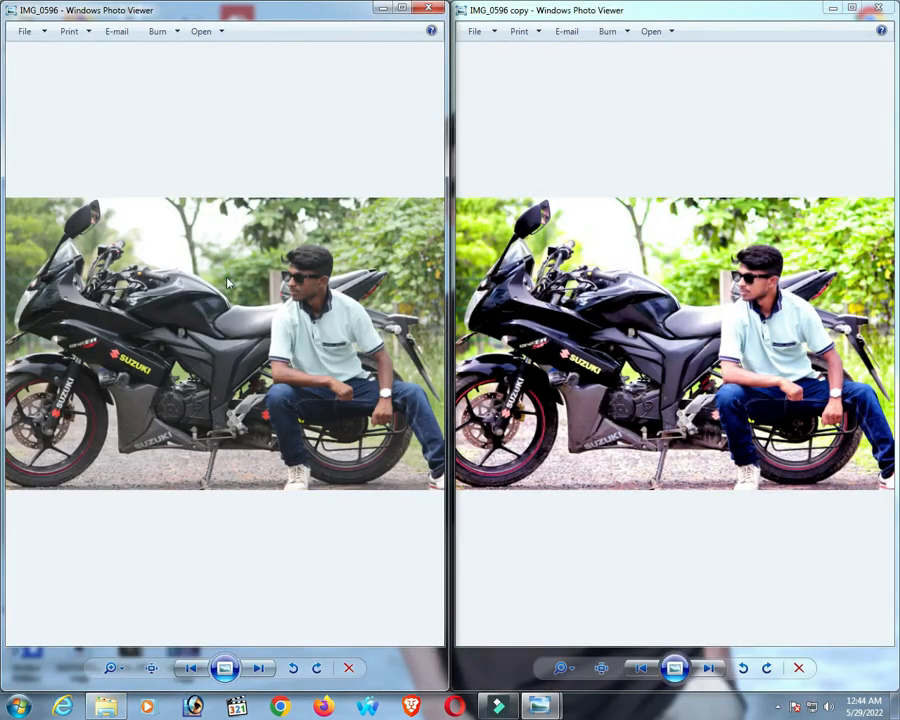
Step: Enlarge both photos to the same size and align their framing to compare the original with the edit
scroll(396, 306, up, 1)
drag(205, 315, 249, 317)
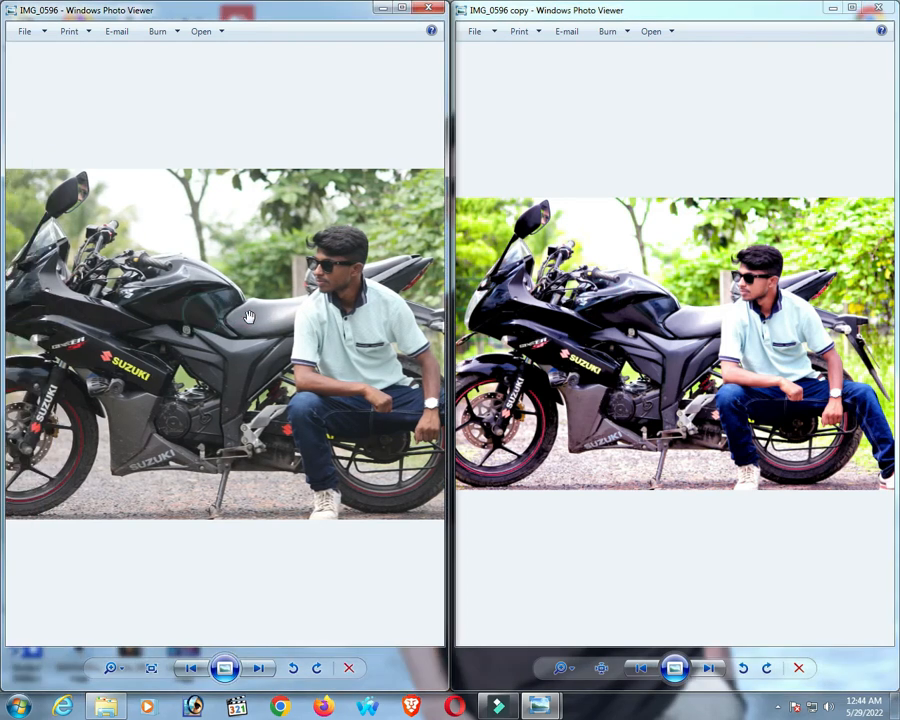
scroll(538, 333, up, 1)
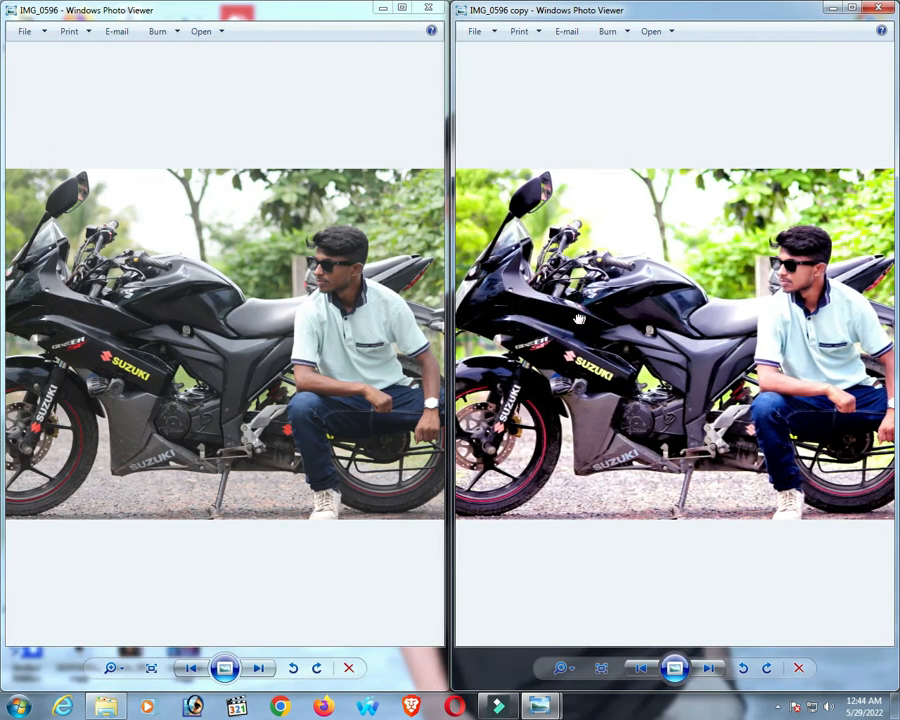
drag(581, 318, 572, 314)
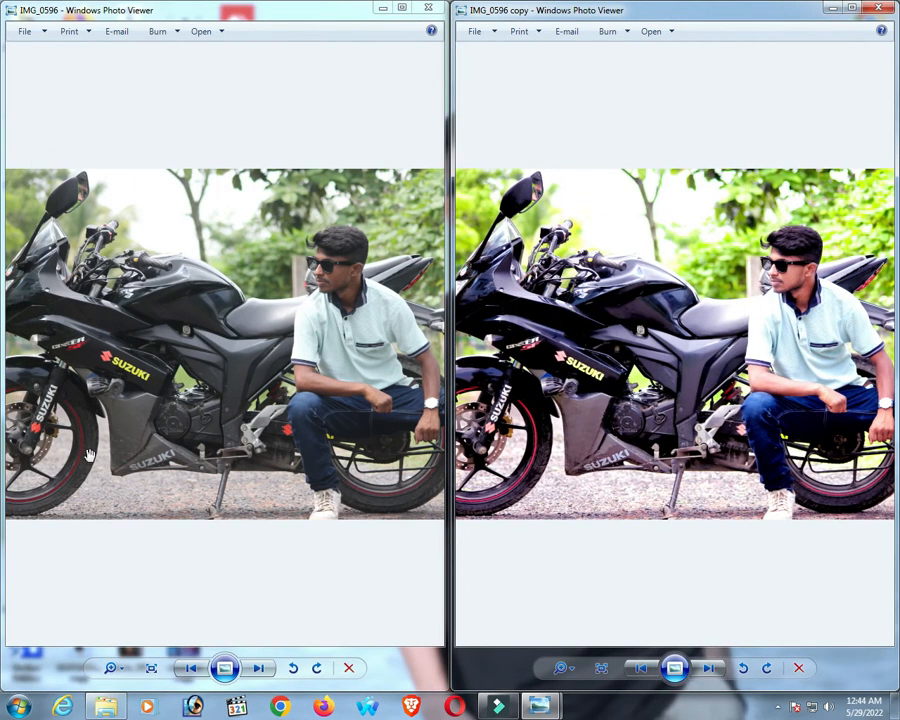
Step: Capture the full screen comparison with Snipping Tool, save it as the JPEG file Capture in Pictures and close the tool
key(super)
text(sn)
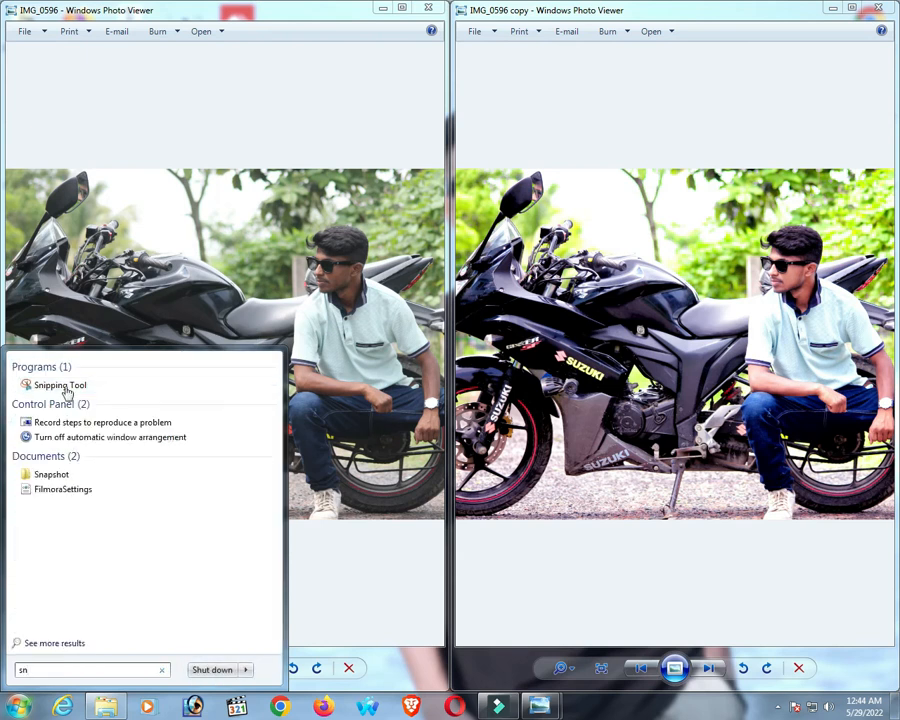
click(66, 384)
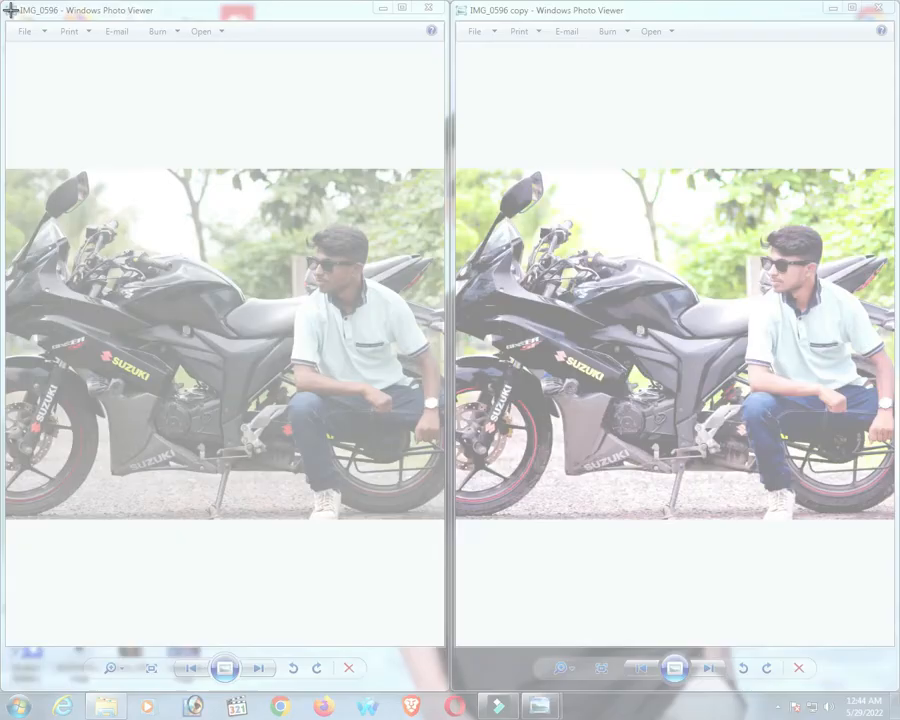
drag(2, 2, 898, 717)
key(ctrl+s)
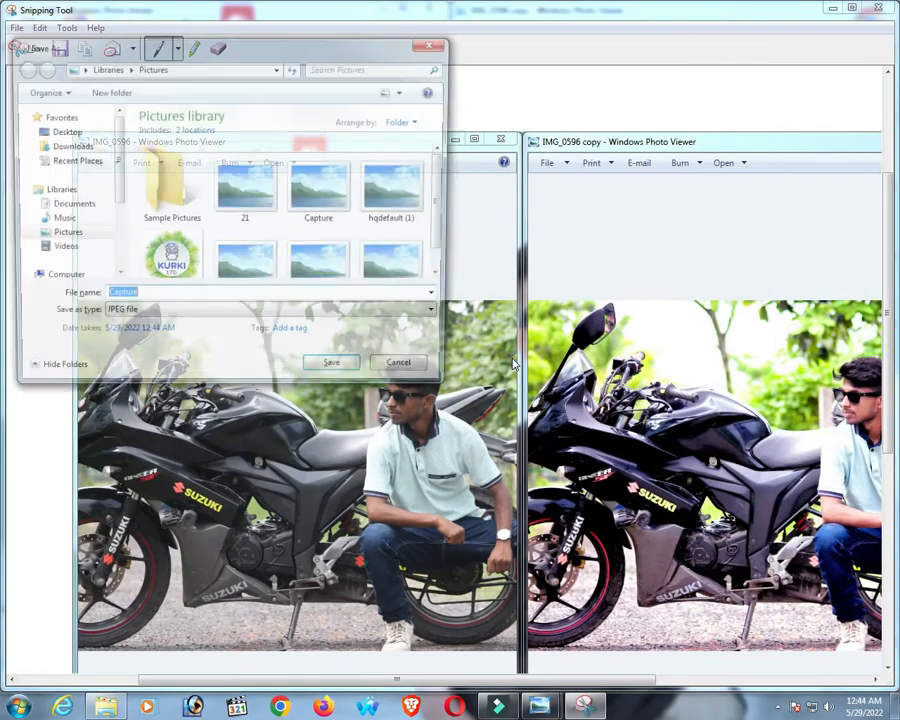
click(334, 375)
click(891, 8)
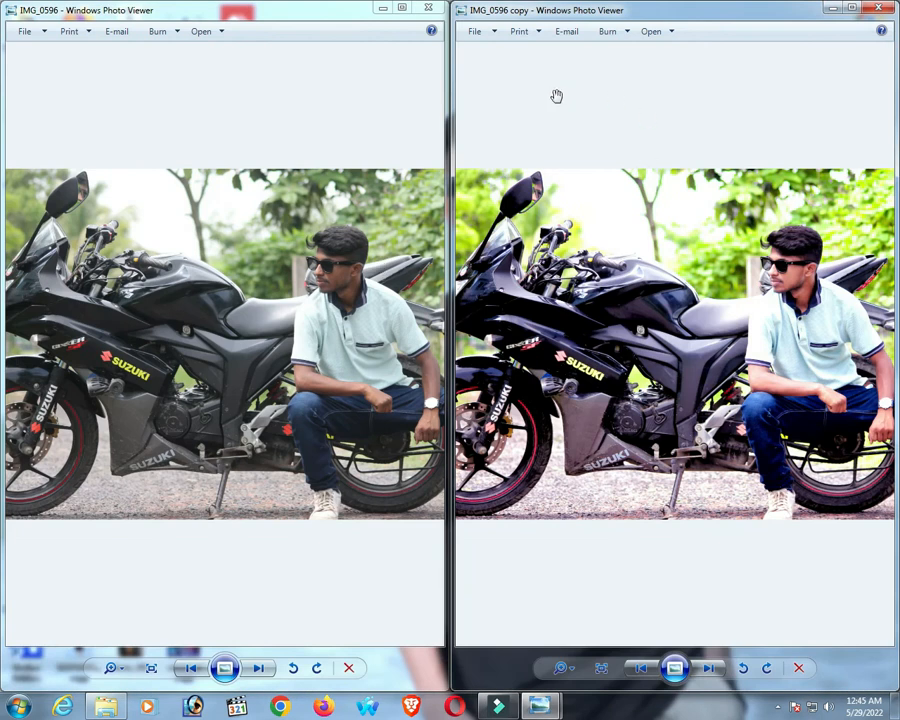
Step: Close both photo viewer windows and refresh the desktop
click(880, 9)
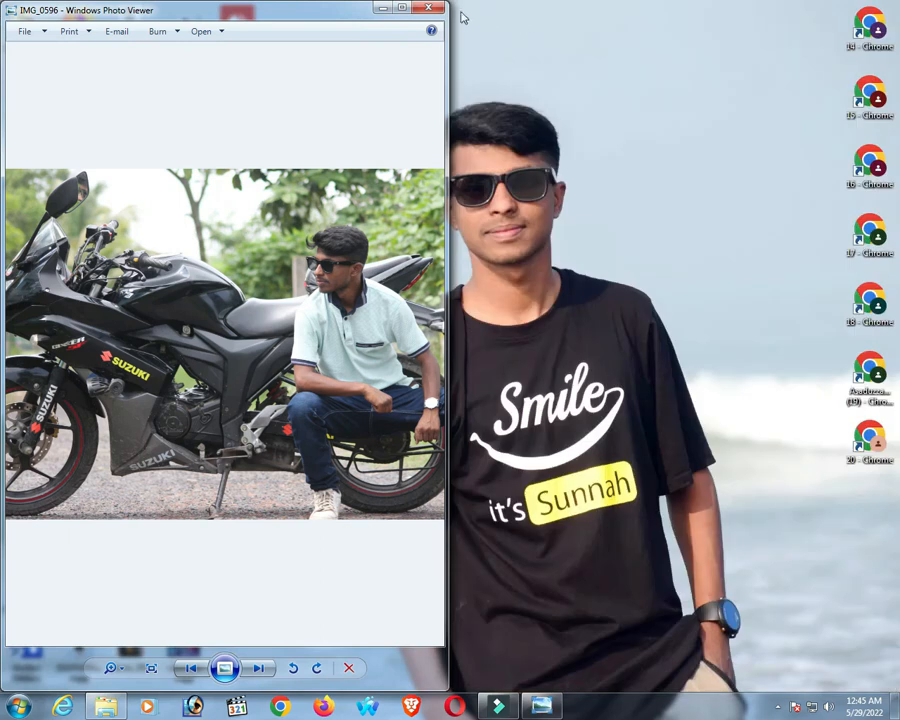
click(428, 8)
right_click(327, 129)
click(365, 168)
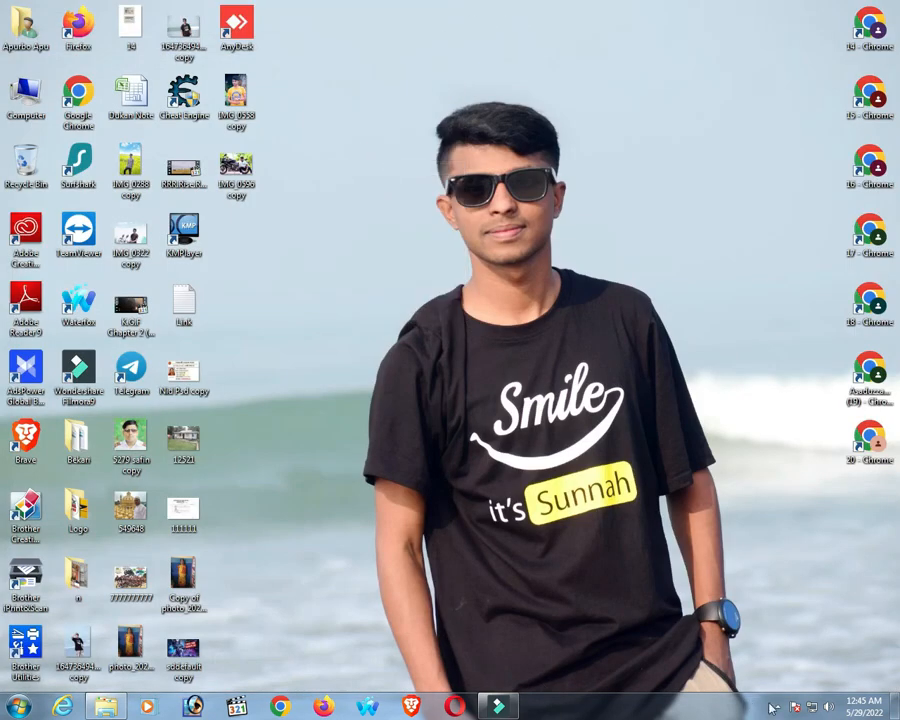